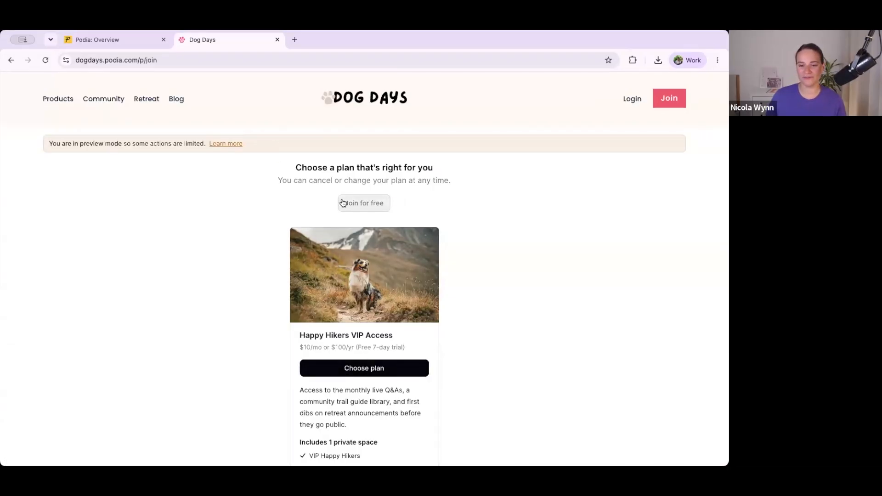
# Look through the Dog Days site's retreat page, blog and home page
pyautogui.click(145, 99)
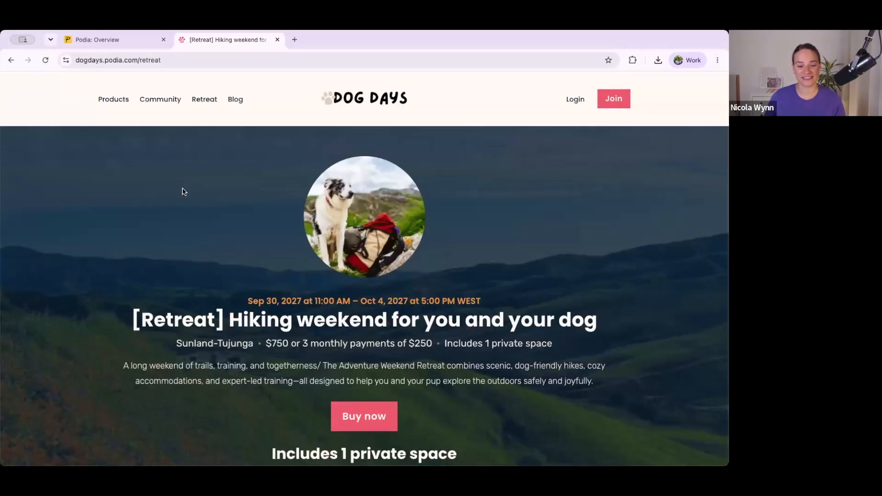
pyautogui.scroll(-2, 286, 212)
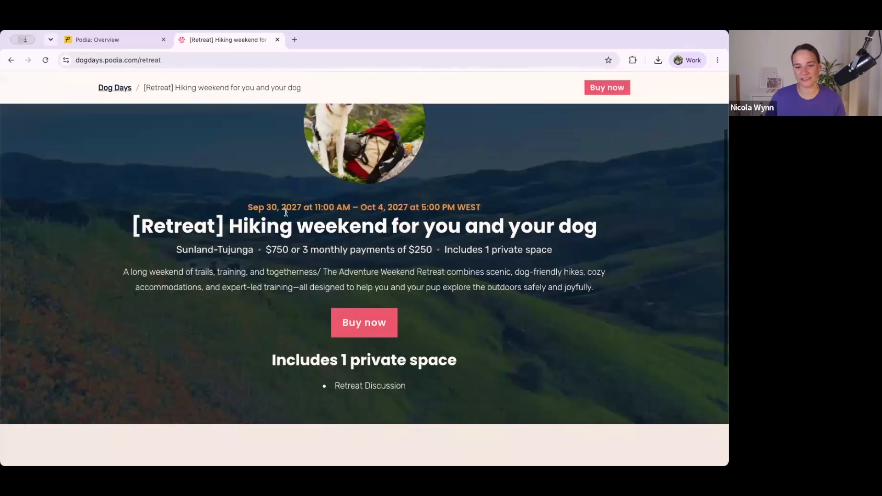
pyautogui.scroll(-3, 381, 276)
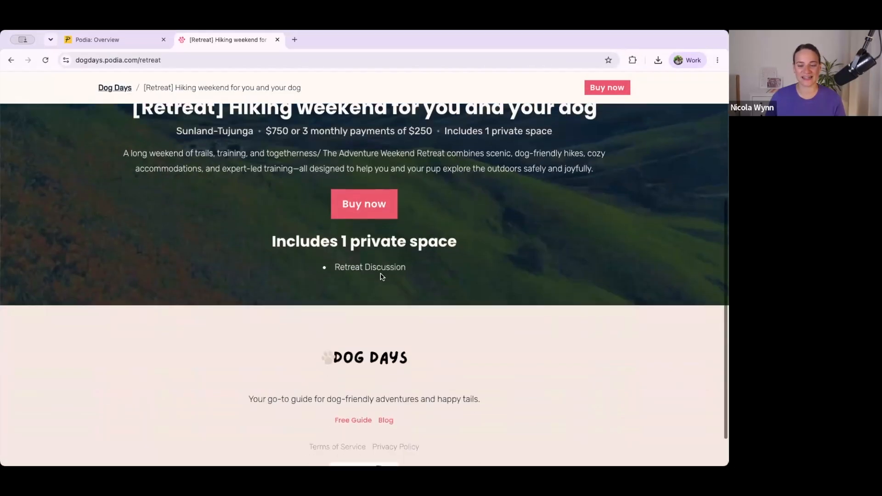
pyautogui.scroll(5, 380, 276)
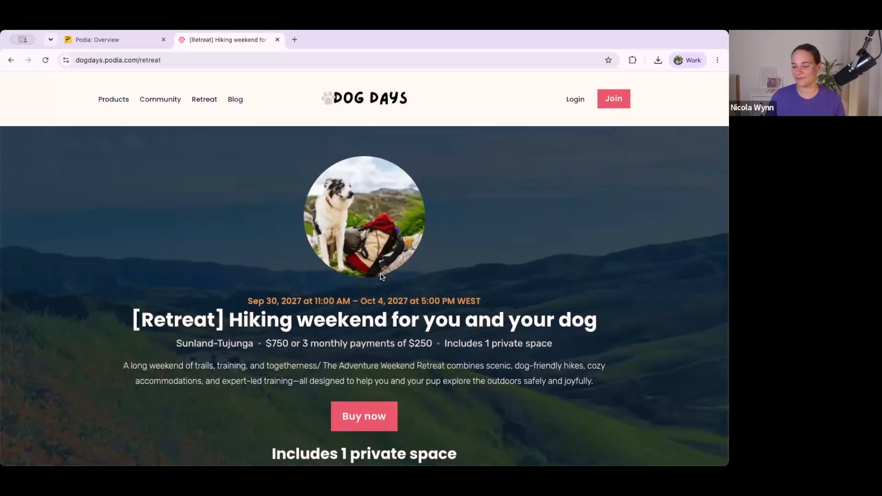
pyautogui.click(232, 99)
pyautogui.scroll(-3, 298, 203)
pyautogui.scroll(-4, 298, 202)
pyautogui.scroll(7, 299, 200)
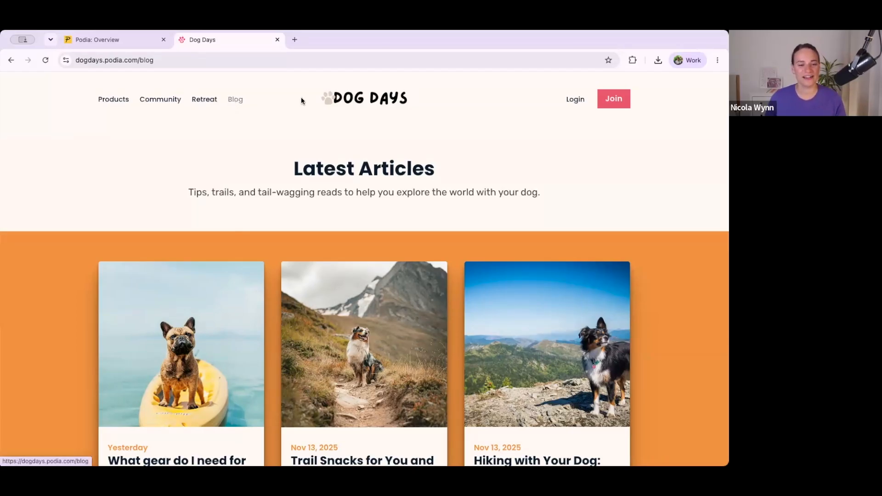
pyautogui.click(342, 102)
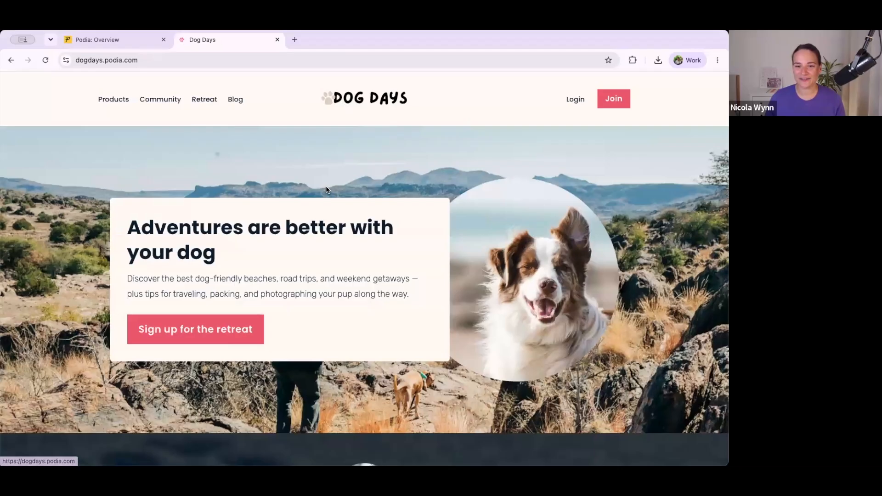
pyautogui.scroll(-5, 321, 186)
pyautogui.scroll(-4, 322, 190)
pyautogui.scroll(9, 322, 189)
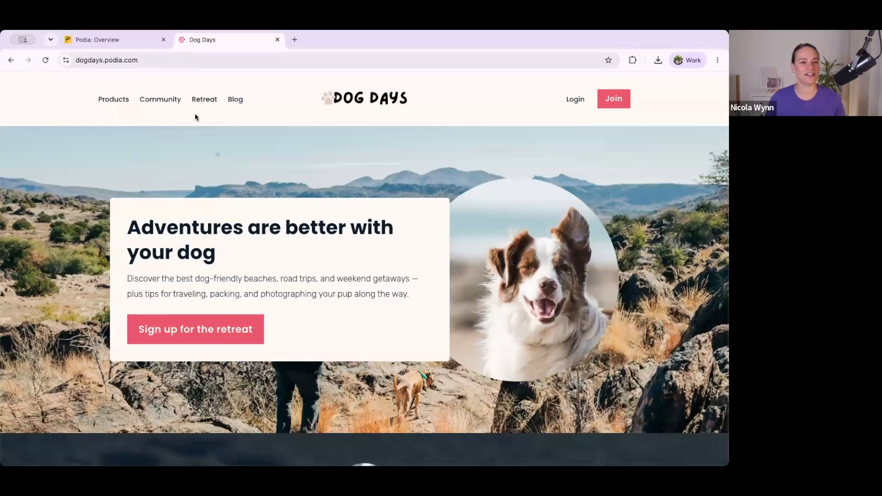
# Switch to the Podia admin and open the Email section of the site settings
pyautogui.click(111, 40)
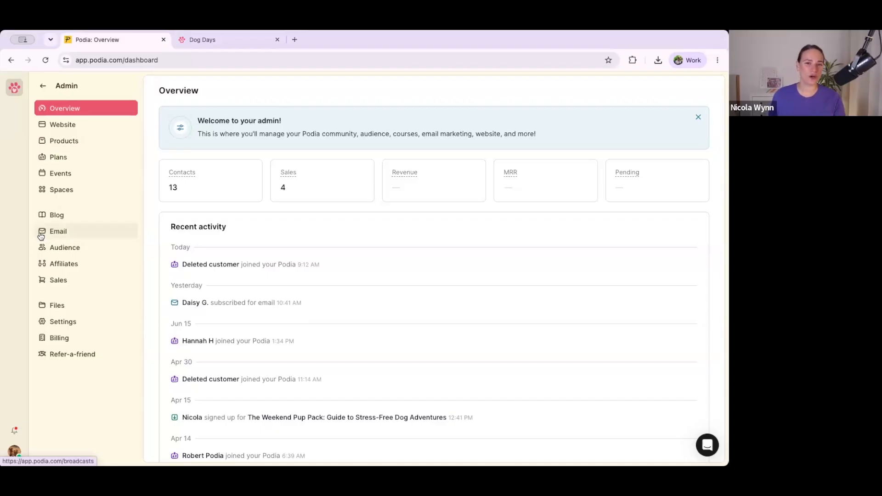
pyautogui.click(55, 325)
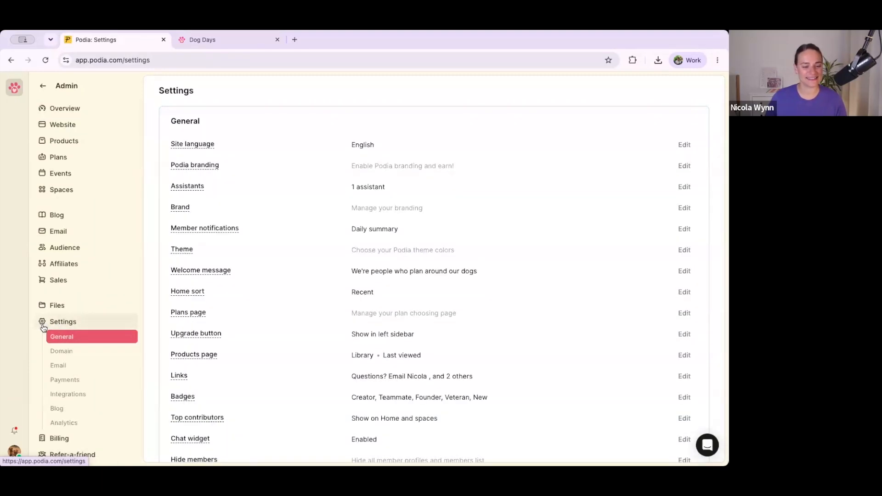
pyautogui.click(61, 369)
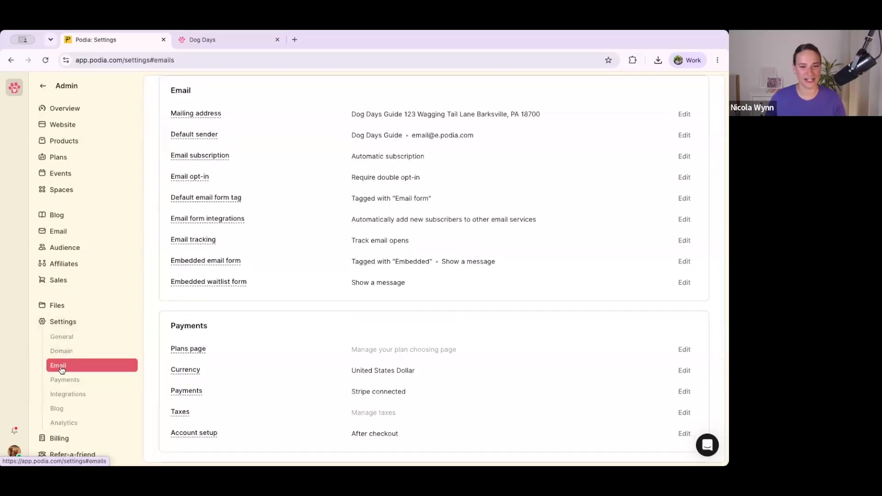
pyautogui.scroll(3, 249, 298)
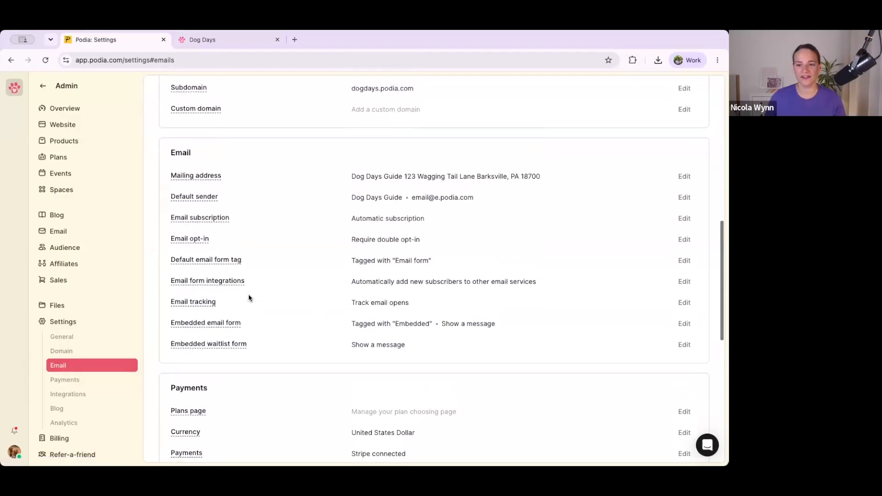
pyautogui.scroll(-1, 248, 297)
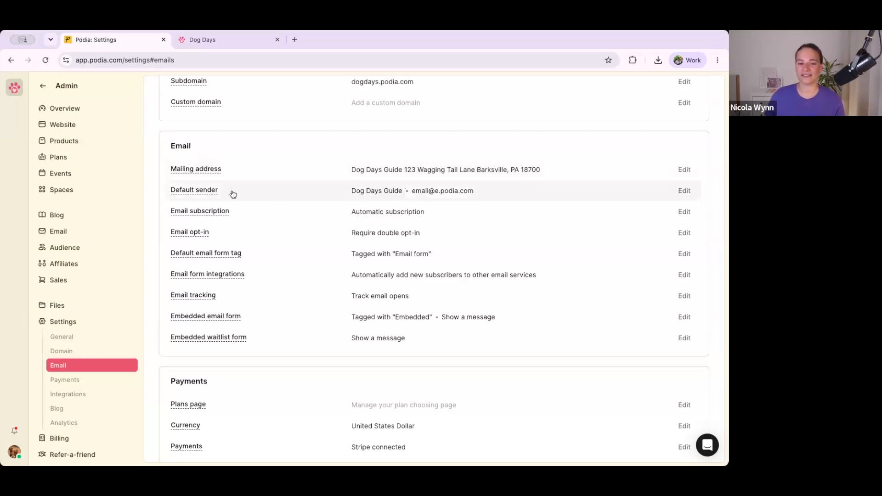
# Edit the default sender, replacing the default name with the owner's first name followed by "from Dog Days"
pyautogui.click(683, 192)
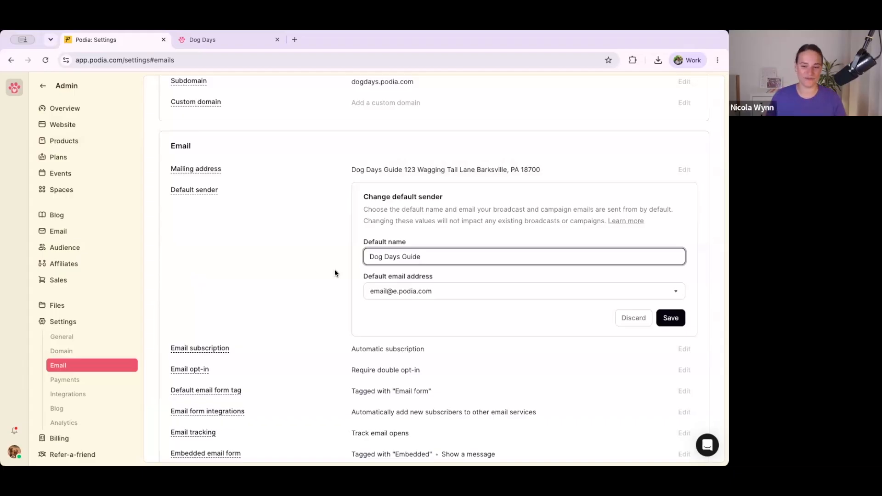
pyautogui.tripleClick(396, 256)
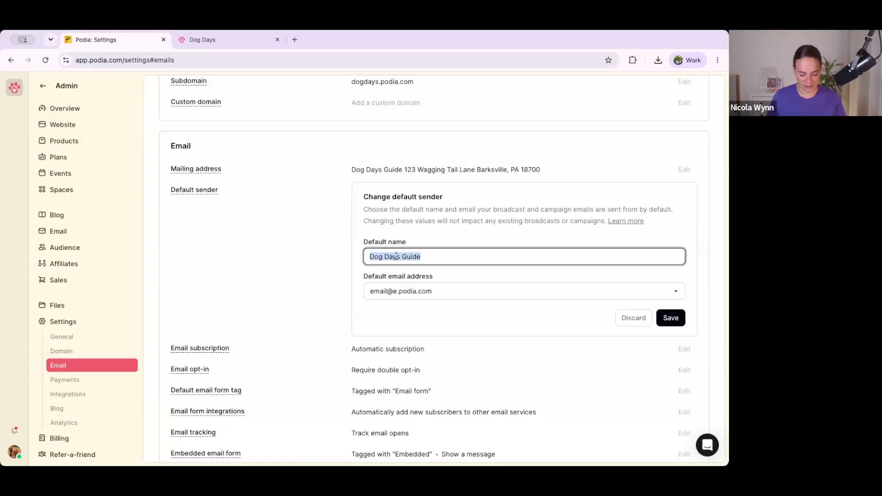
pyautogui.write('Nicola ')
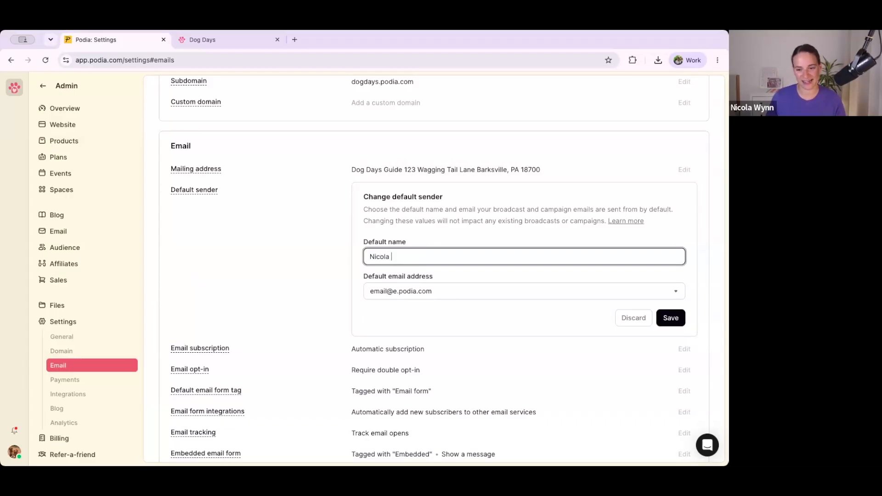
pyautogui.write('from Dog Days')
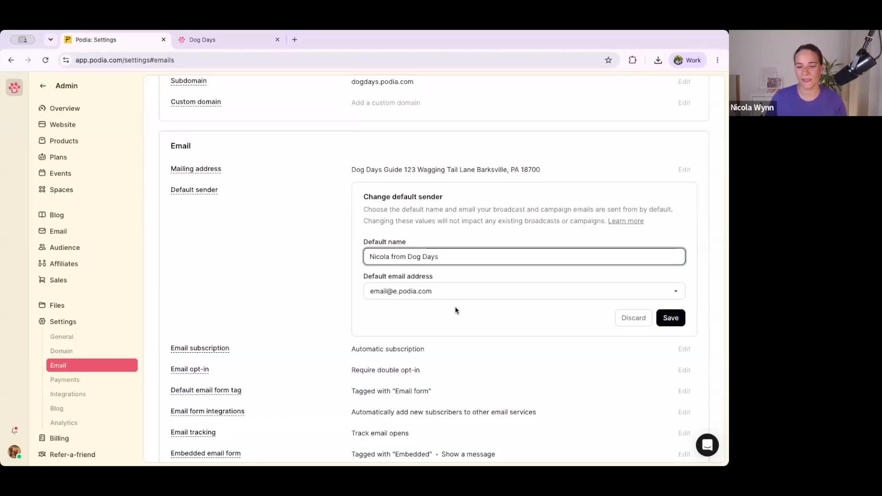
pyautogui.click(442, 311)
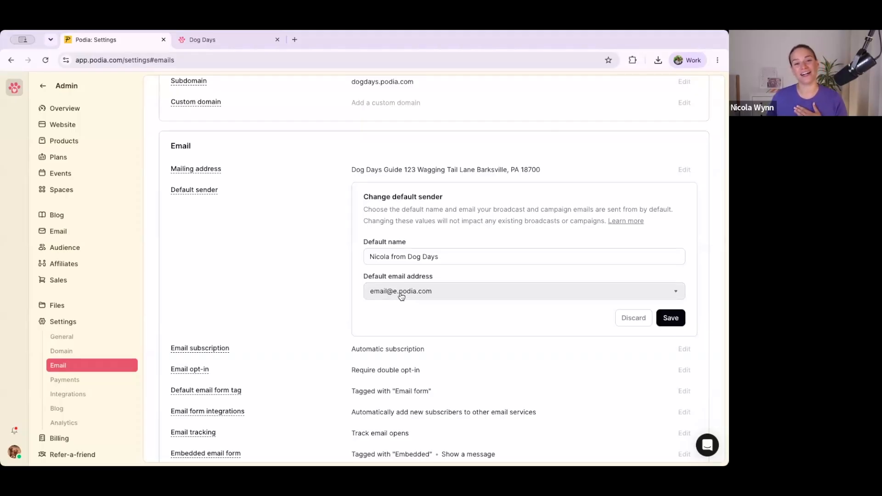
# Review the custom domain setting and the default email address options, keep the Podia address, and save the default sender
pyautogui.scroll(2, 401, 296)
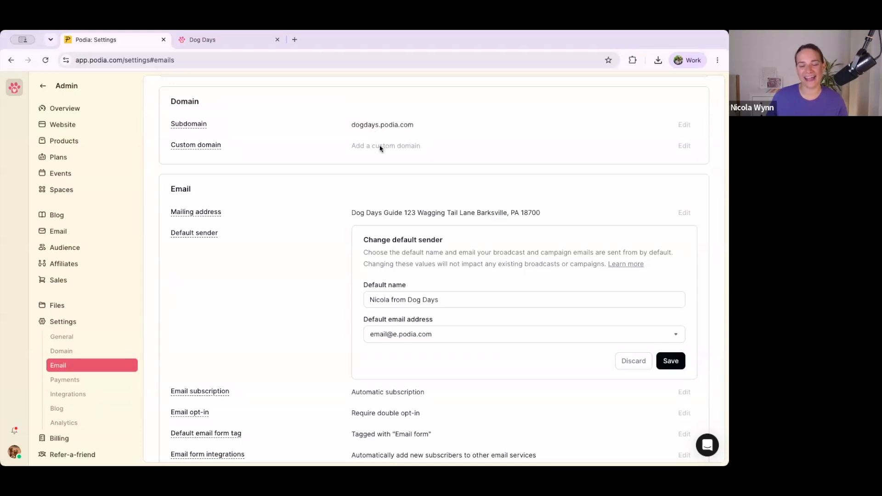
pyautogui.scroll(-1, 363, 134)
pyautogui.scroll(-2, 377, 207)
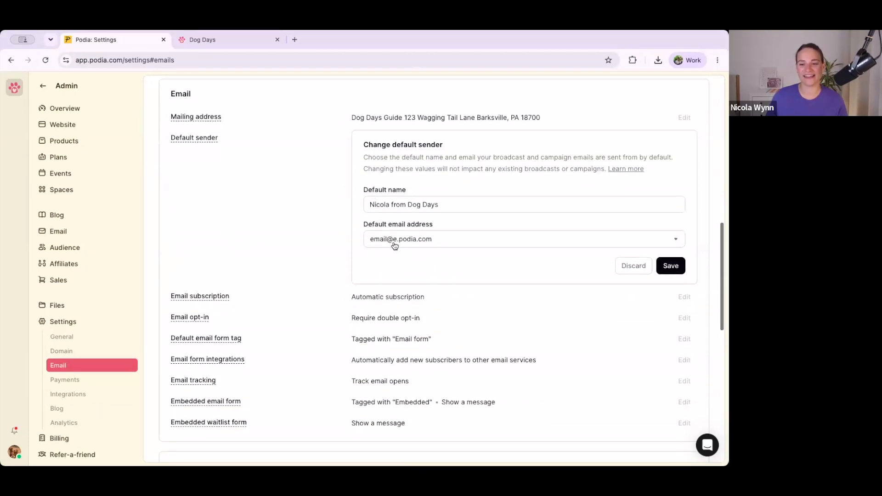
pyautogui.click(396, 243)
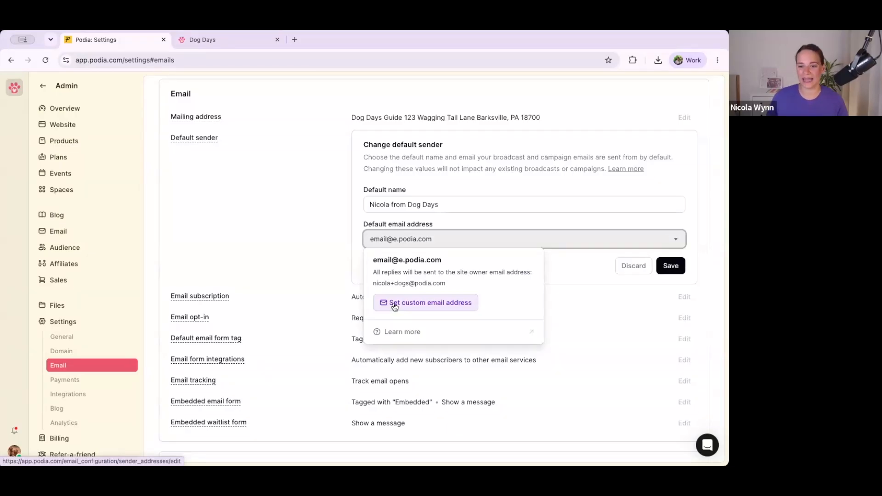
pyautogui.click(447, 189)
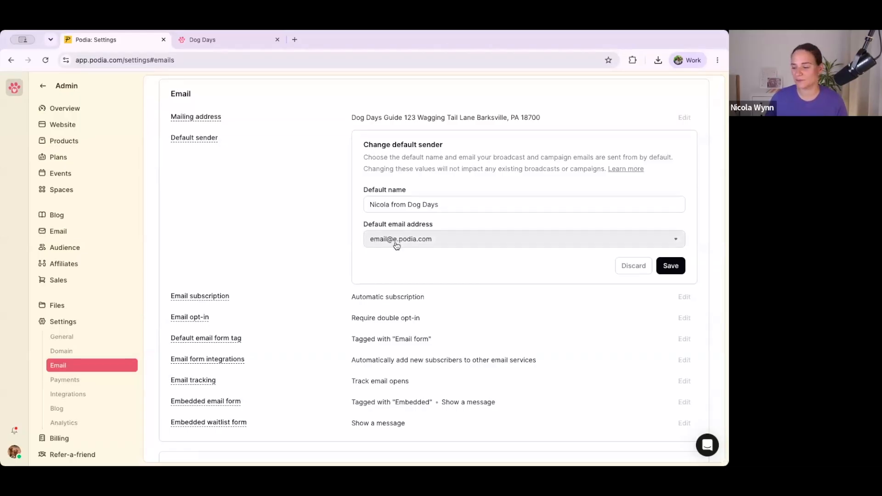
pyautogui.click(677, 268)
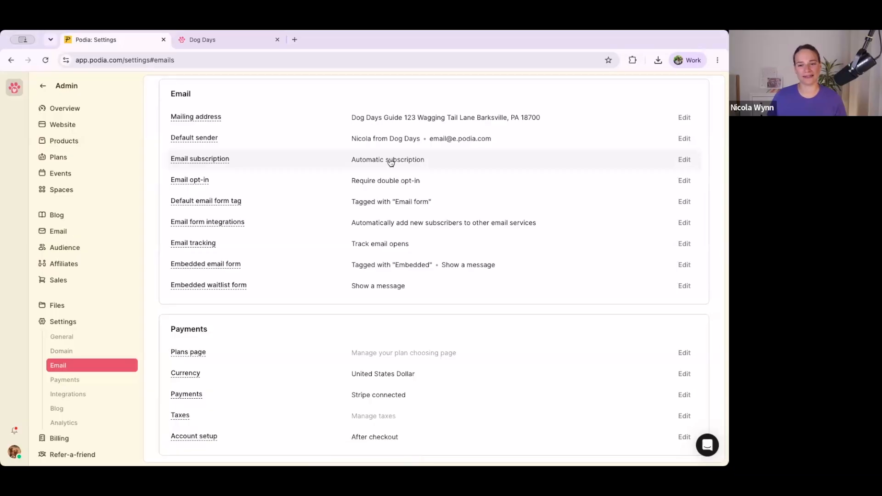
# Open the email subscription setting for editing and view the public site's checkout for The Overnight Camping Packing List
pyautogui.moveTo(219, 164)
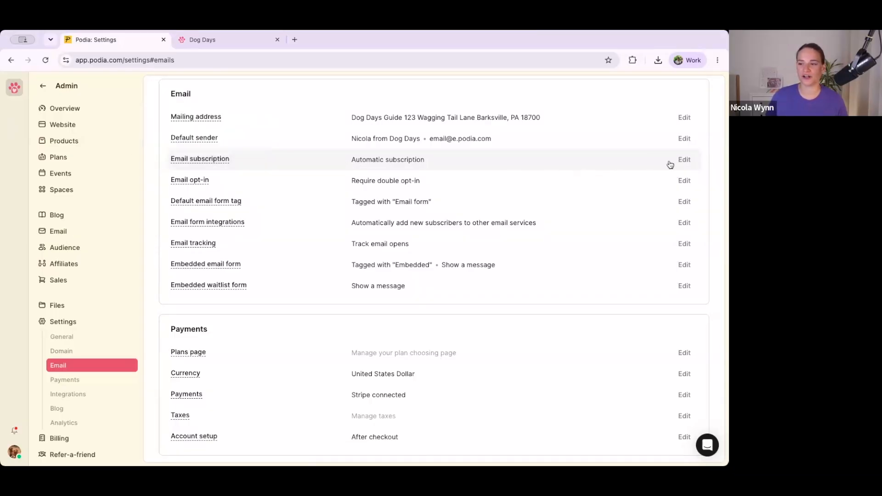
pyautogui.click(686, 163)
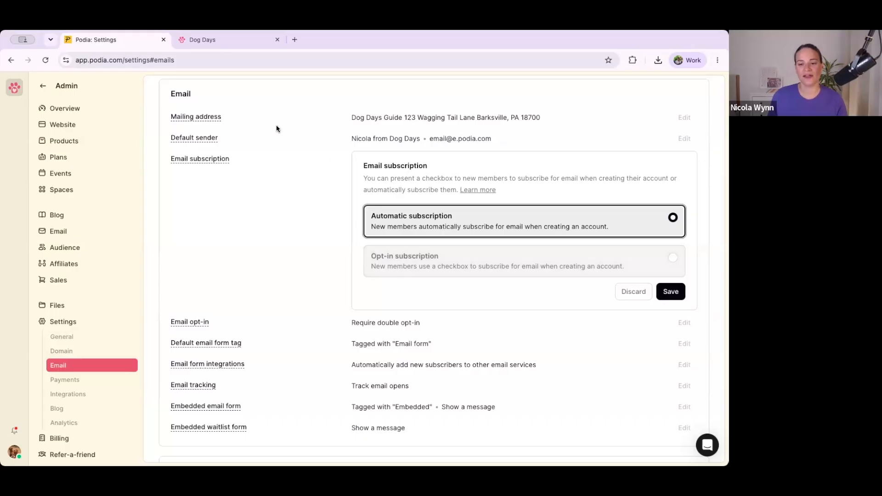
pyautogui.click(196, 40)
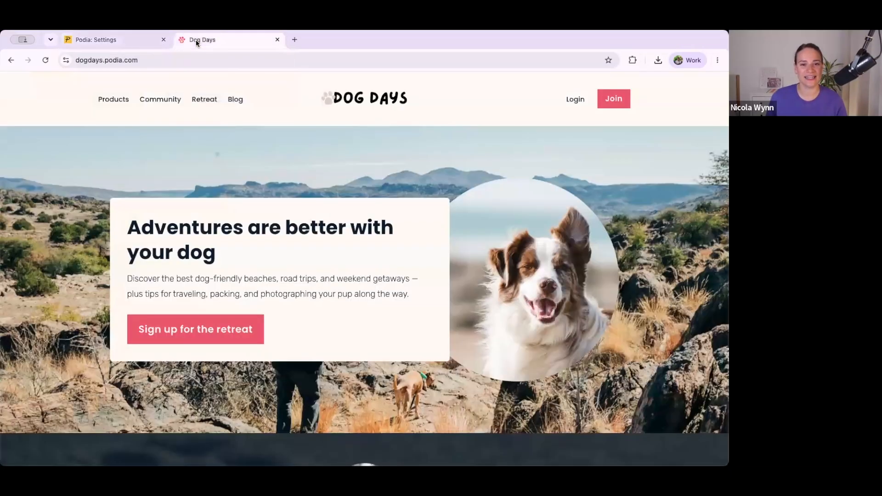
pyautogui.click(121, 101)
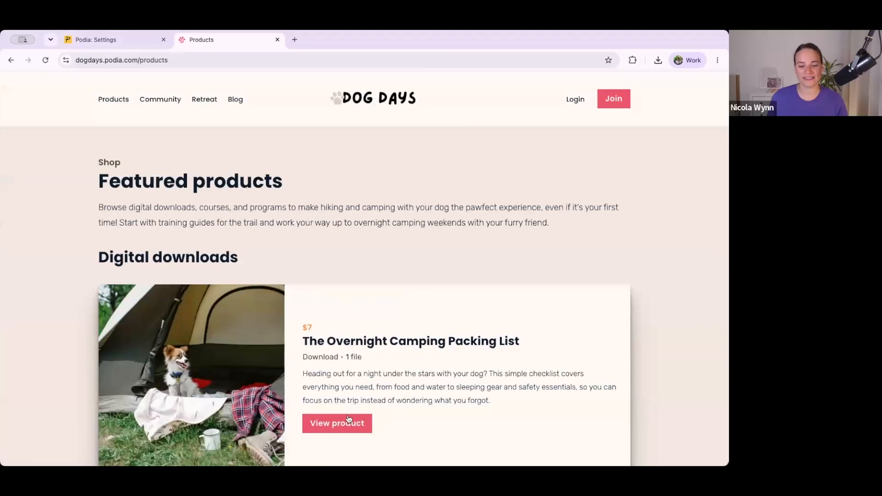
pyautogui.click(334, 412)
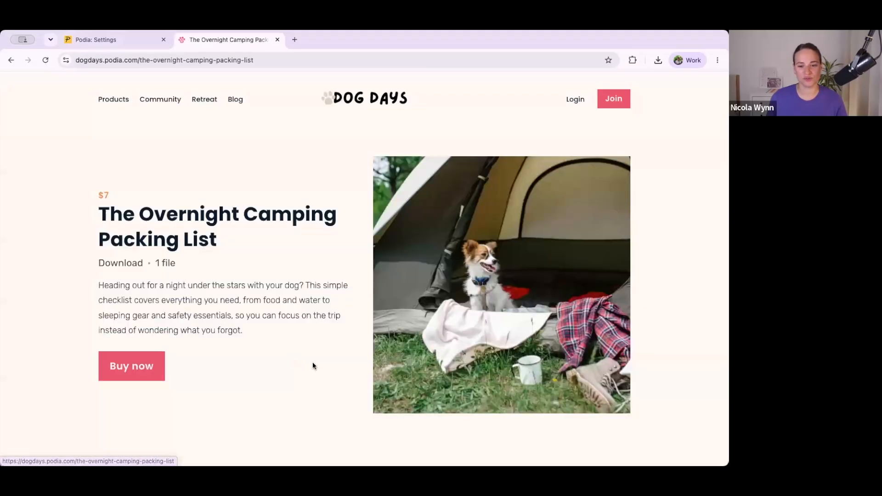
pyautogui.click(157, 361)
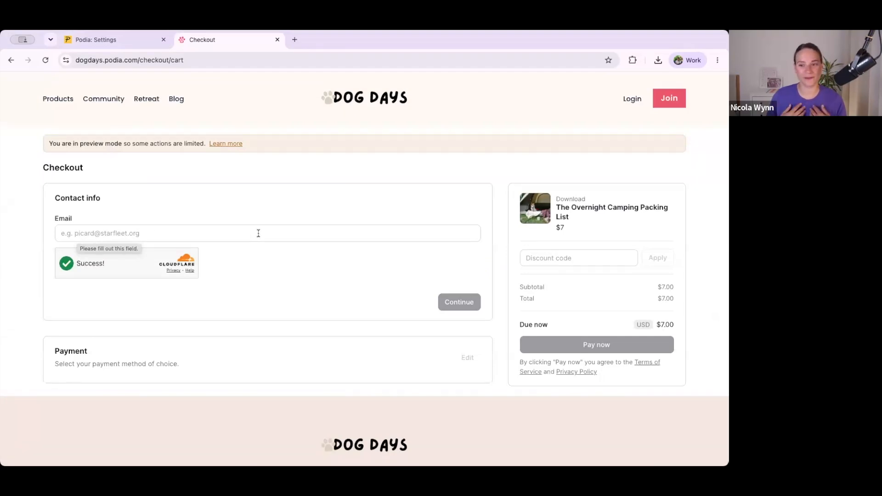
# Return to the Podia settings, set the email subscription to Opt-in subscription with its suggested checkbox text, and save it
pyautogui.click(125, 40)
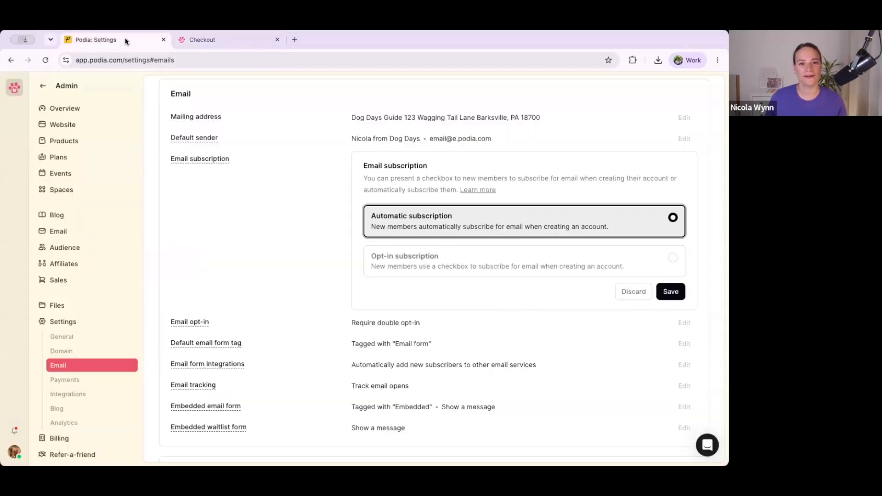
pyautogui.click(396, 266)
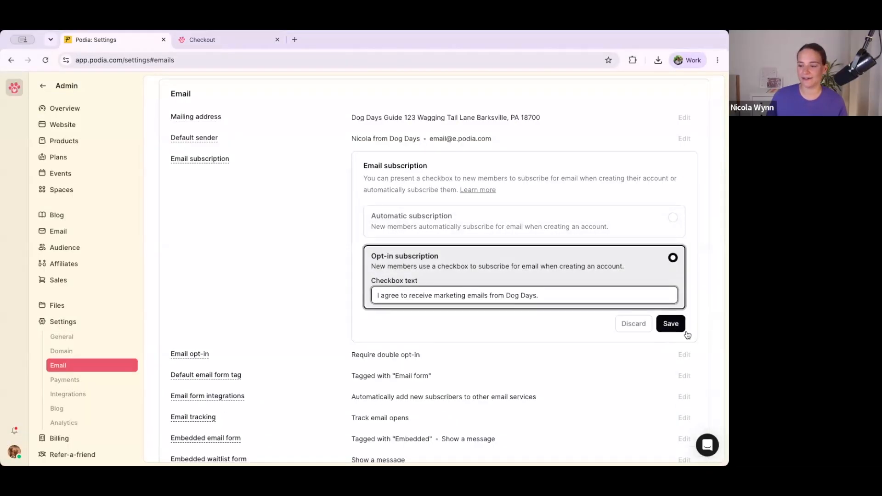
pyautogui.click(674, 328)
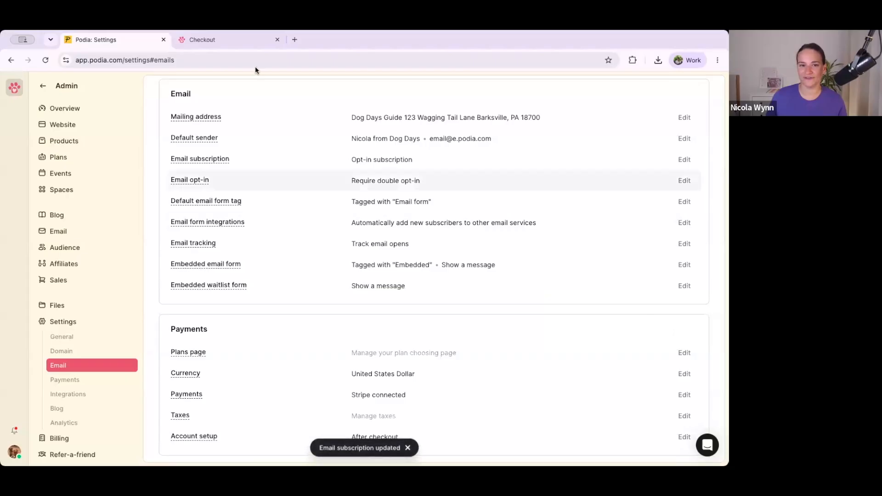
# Reload the packing list checkout to examine the marketing email checkbox under the email field, and return to the email settings
pyautogui.click(217, 42)
pyautogui.click(197, 60)
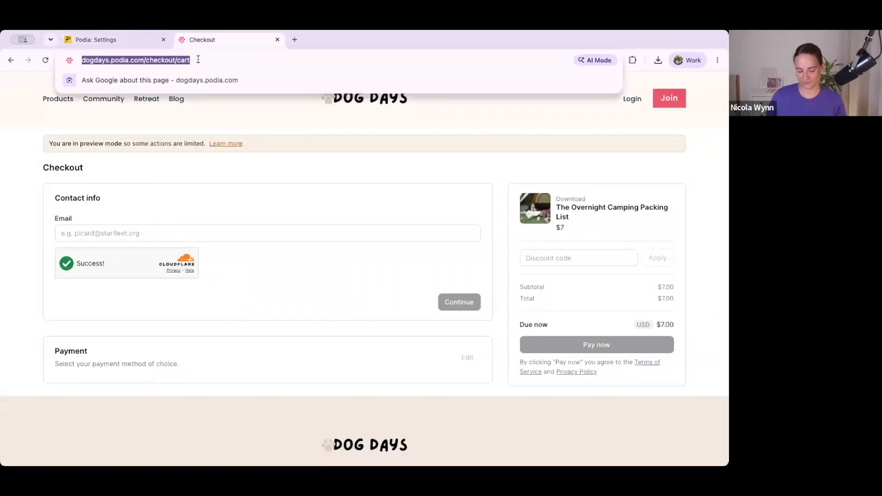
pyautogui.press('Return')
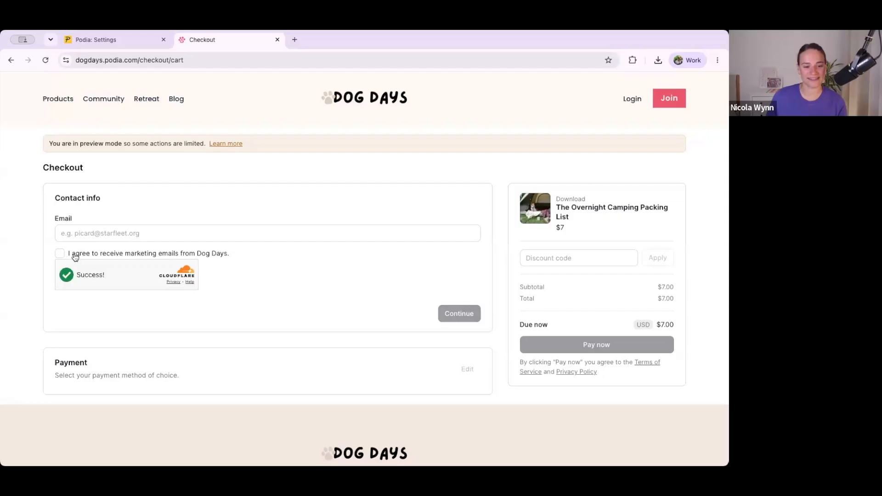
pyautogui.moveTo(240, 257); pyautogui.dragTo(221, 254)
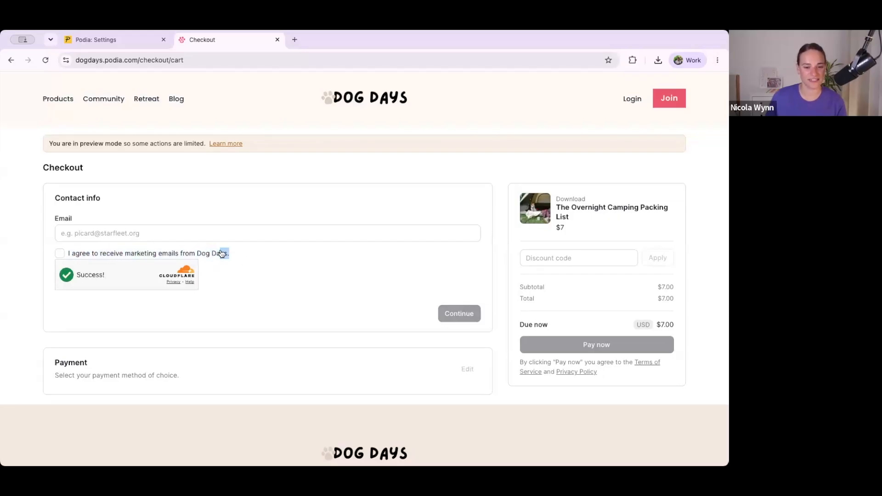
pyautogui.click(111, 39)
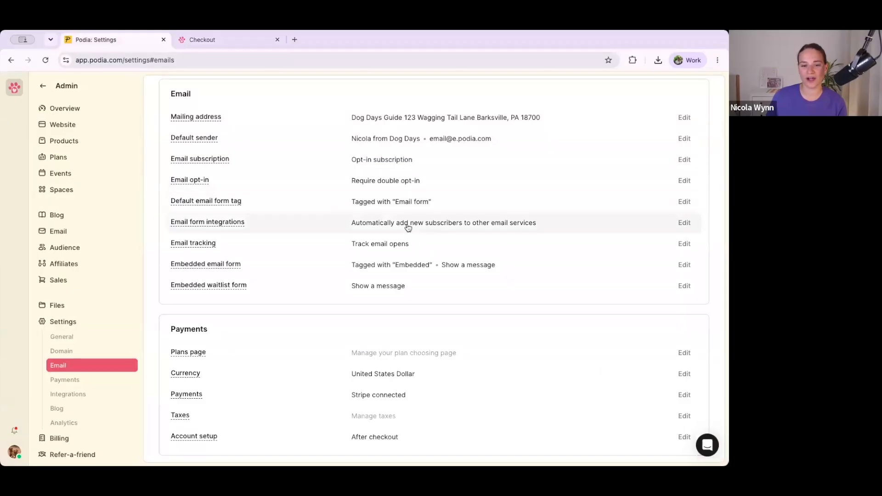
# Change the email subscription setting to Automatic subscription for new members and save it
pyautogui.click(390, 159)
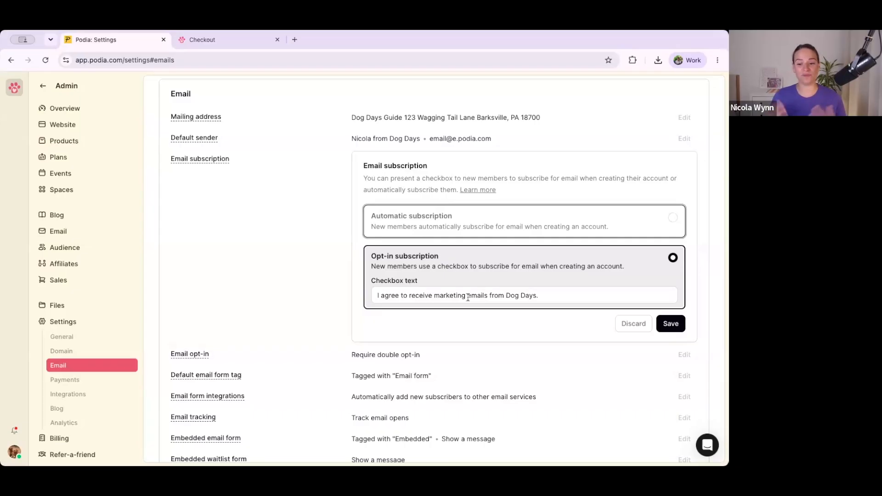
pyautogui.click(480, 225)
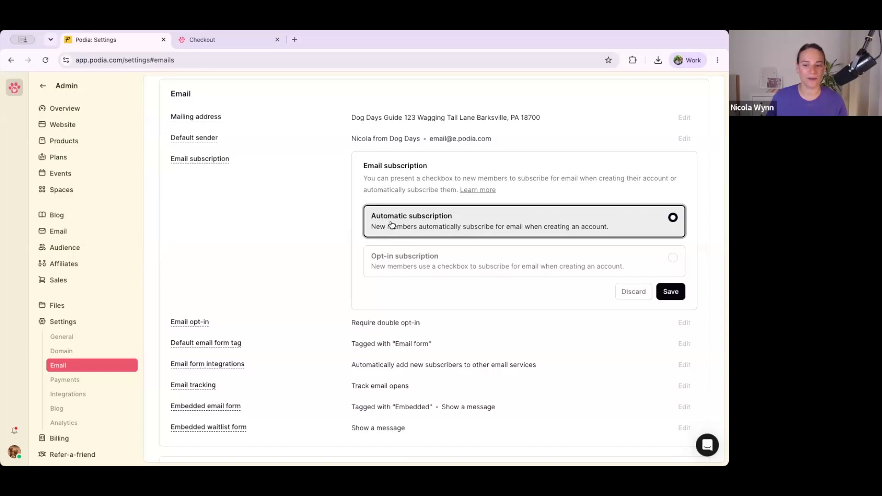
pyautogui.click(673, 291)
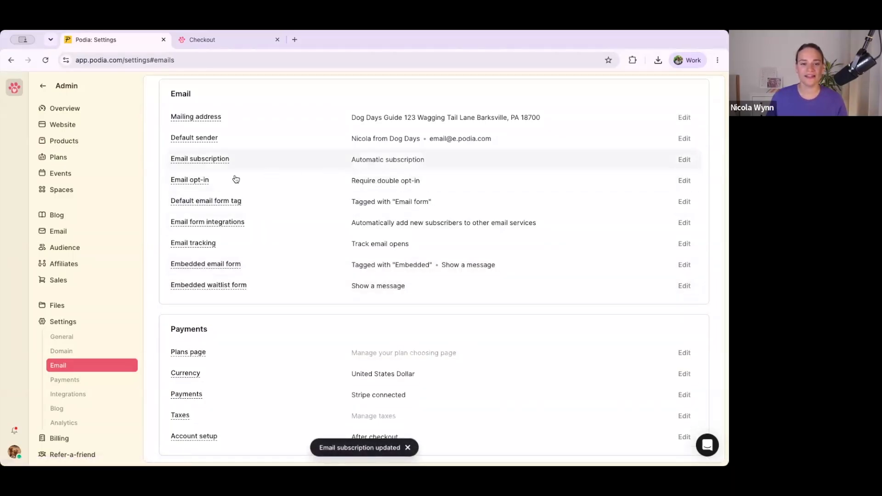
# Open the email opt-in setting, choose Require double opt-in (Recommended), and save it
pyautogui.moveTo(189, 178)
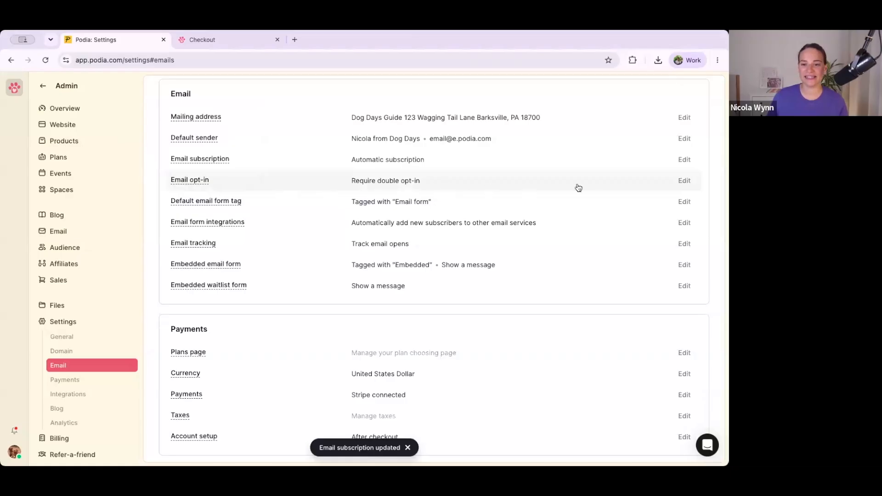
pyautogui.click(683, 181)
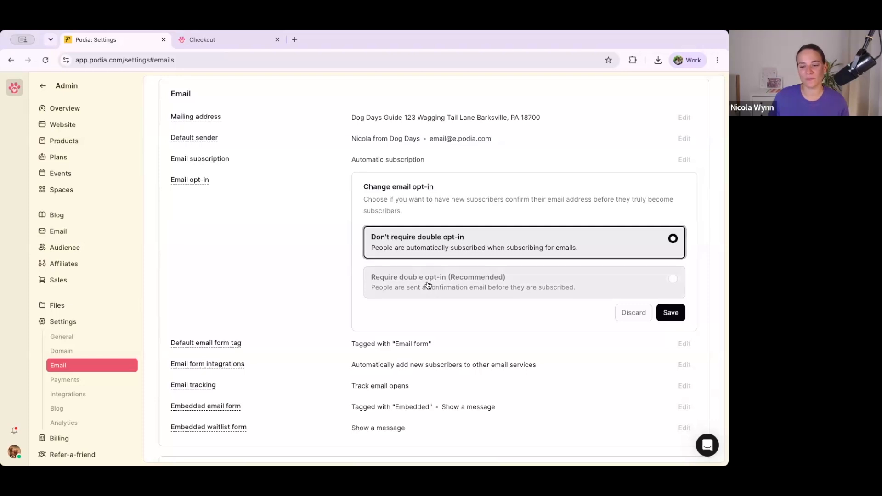
pyautogui.click(428, 285)
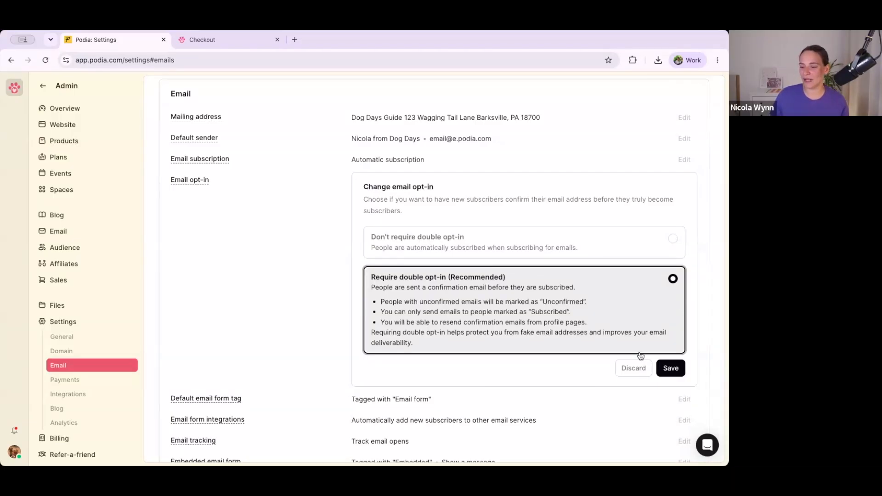
pyautogui.click(676, 372)
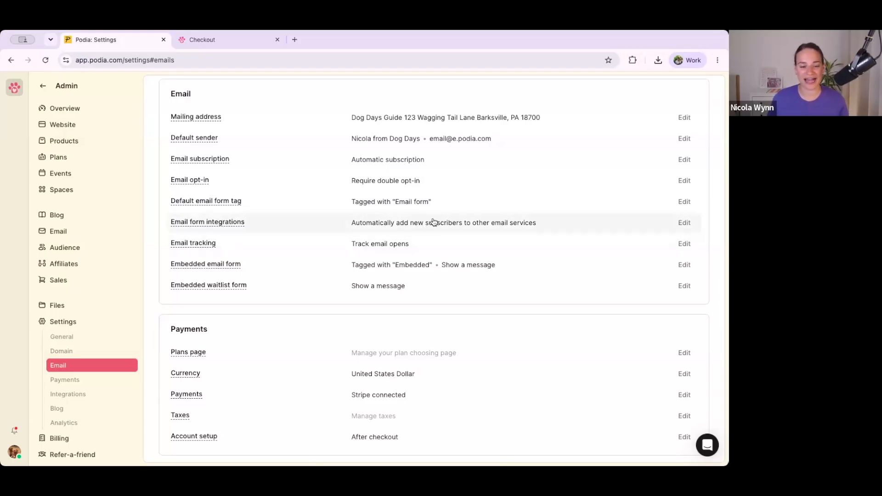
# Compare the two email tracking options, keep Track email opens as the choice, and save the setting
pyautogui.click(684, 244)
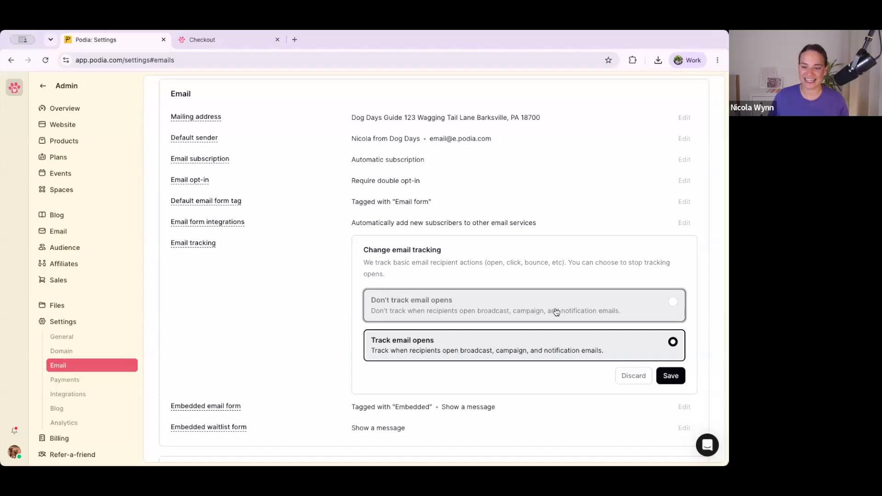
pyautogui.click(588, 313)
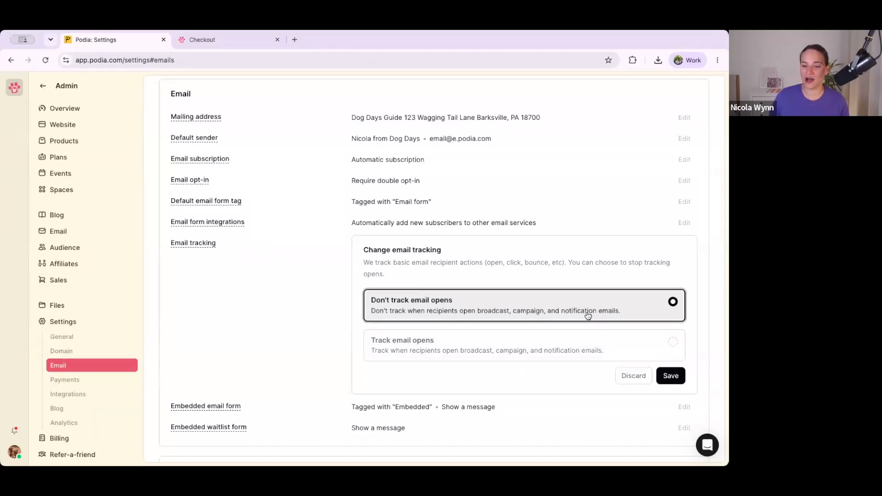
pyautogui.click(409, 356)
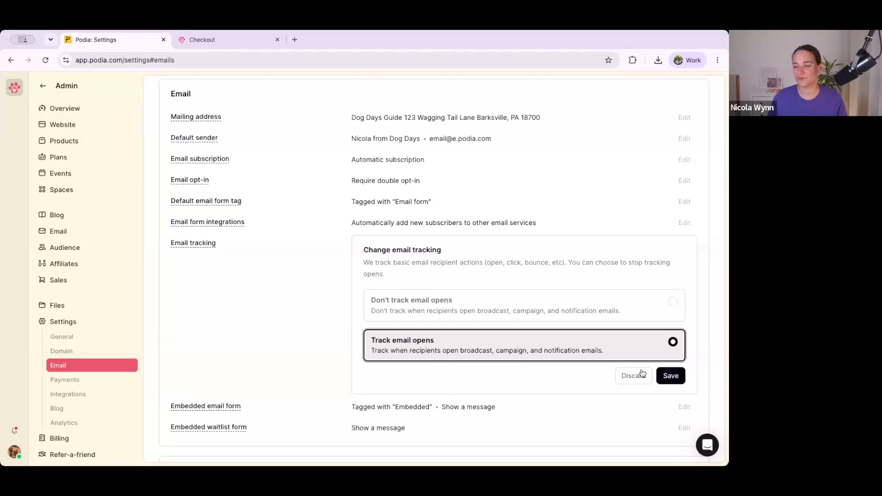
pyautogui.click(670, 375)
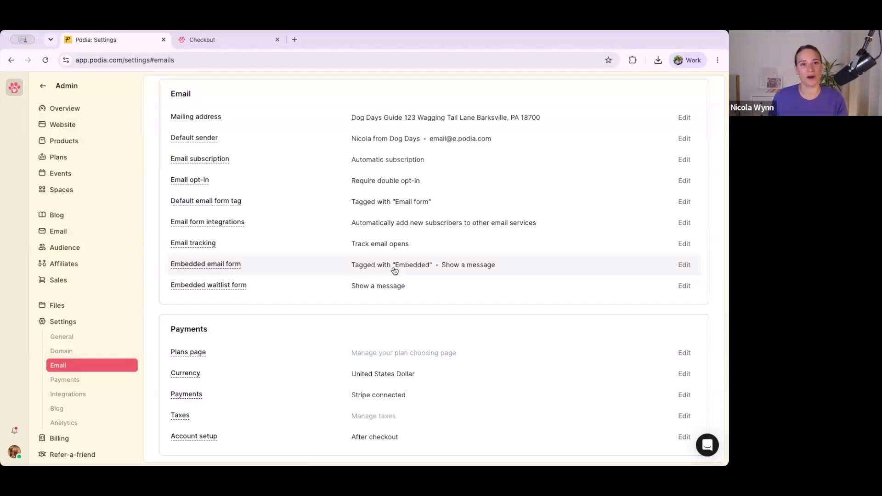
# Review the list of email settings, view the public Dog Days homepage, and return to the Podia settings
pyautogui.scroll(1, 394, 270)
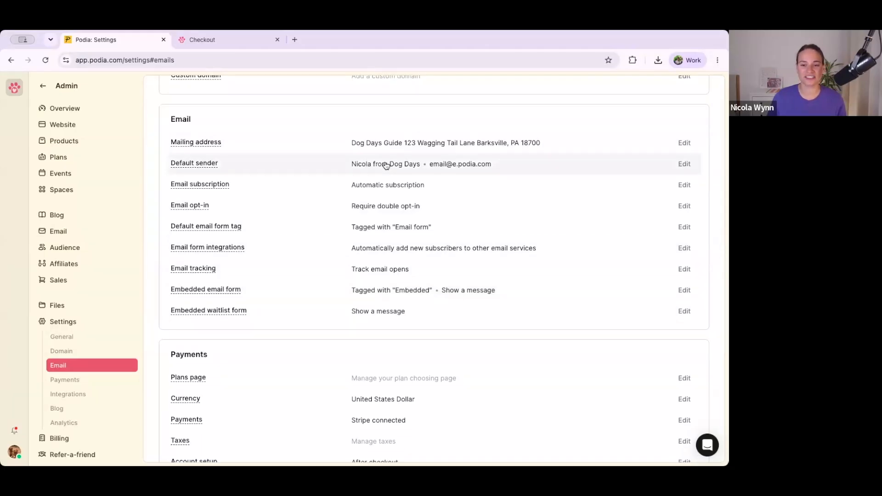
pyautogui.moveTo(201, 183)
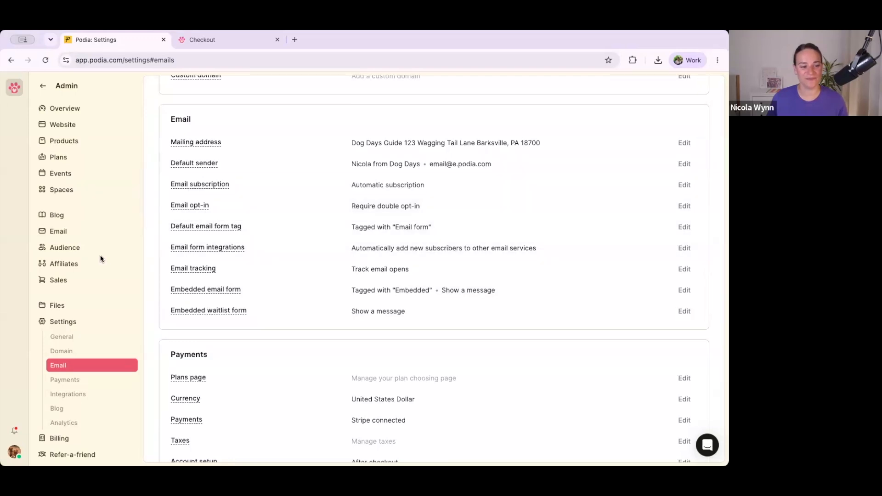
pyautogui.click(189, 44)
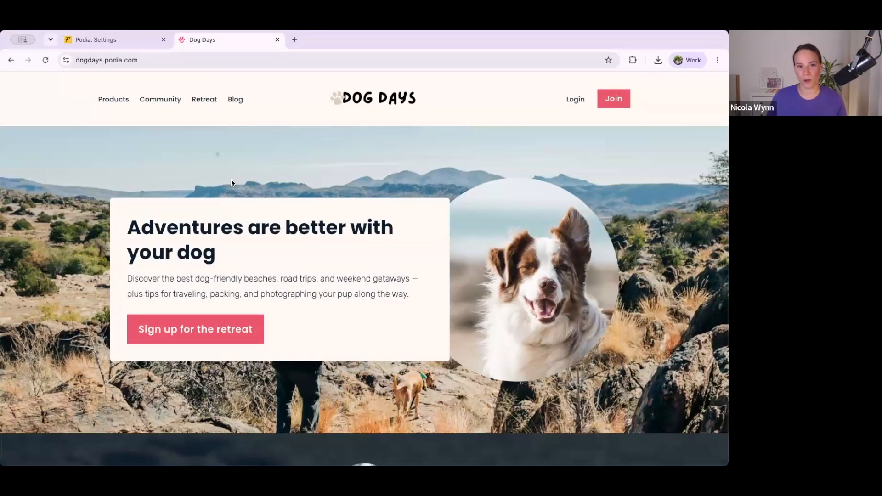
pyautogui.click(95, 41)
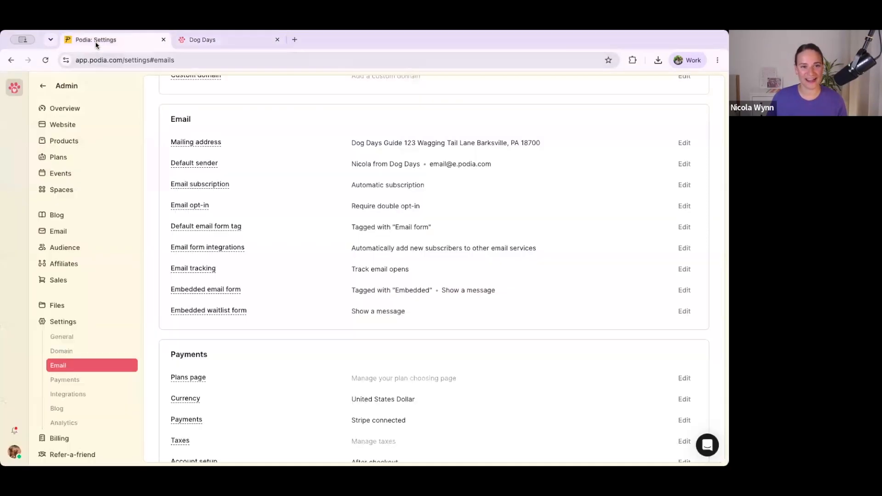
# Open the website's Homepage for editing and insert the email form section with a side image below the About Dog Days section
pyautogui.click(56, 128)
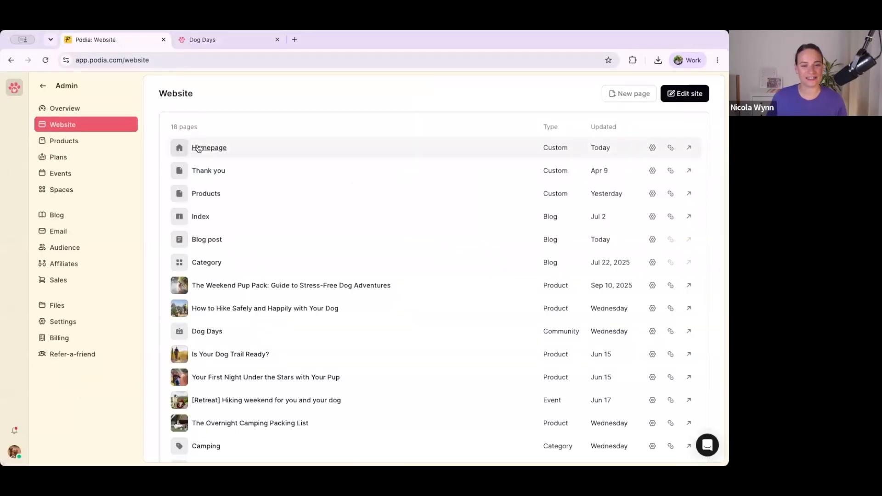
pyautogui.click(199, 147)
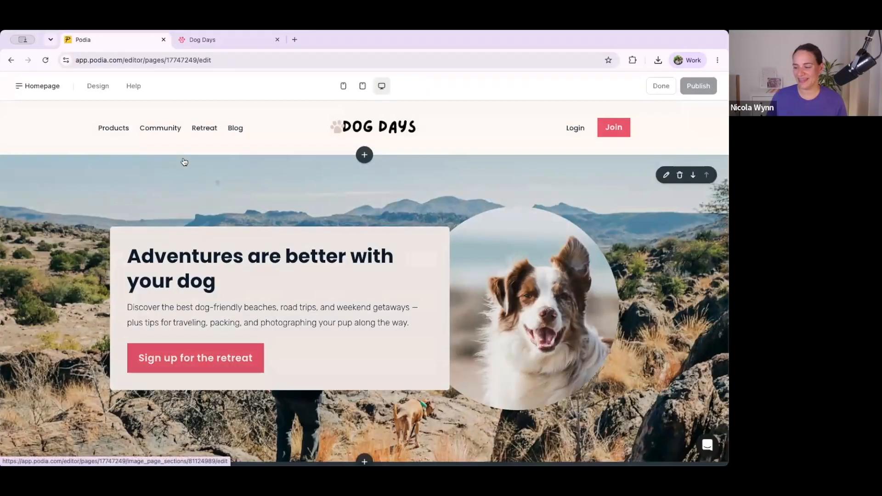
pyautogui.scroll(-1, 184, 164)
pyautogui.scroll(-10, 184, 164)
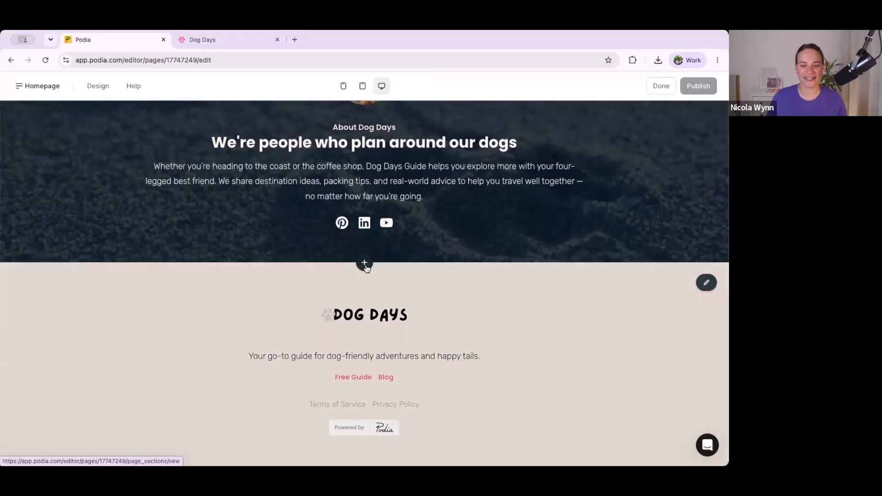
pyautogui.scroll(2, 361, 269)
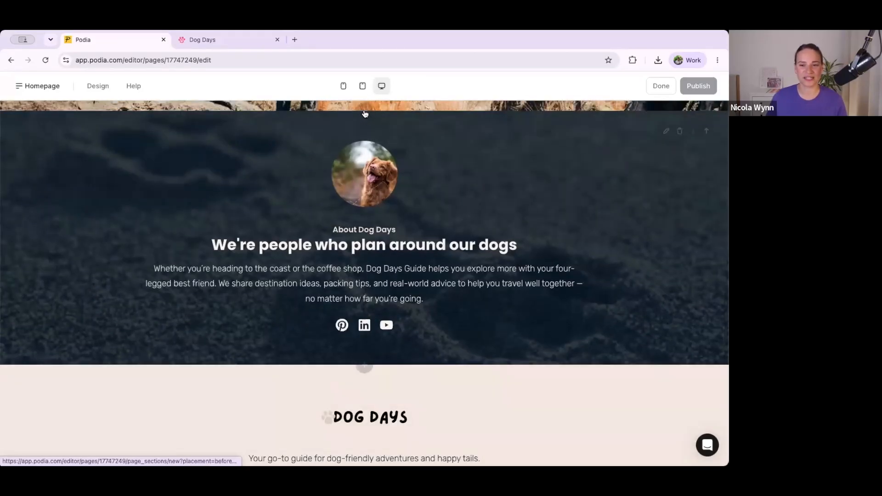
pyautogui.click(370, 373)
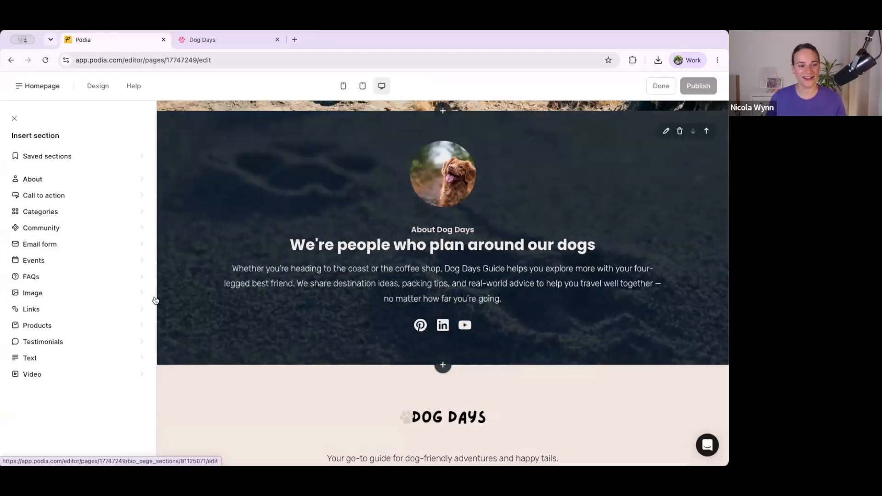
pyautogui.click(47, 245)
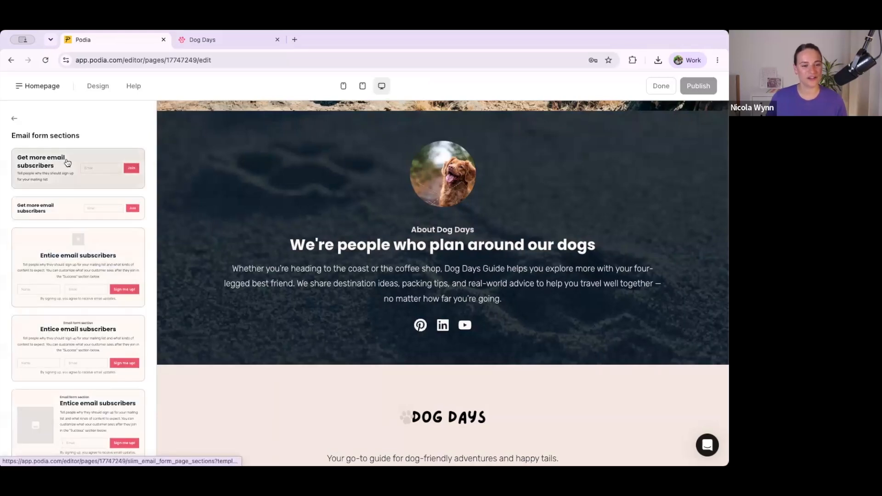
pyautogui.scroll(-1, 68, 183)
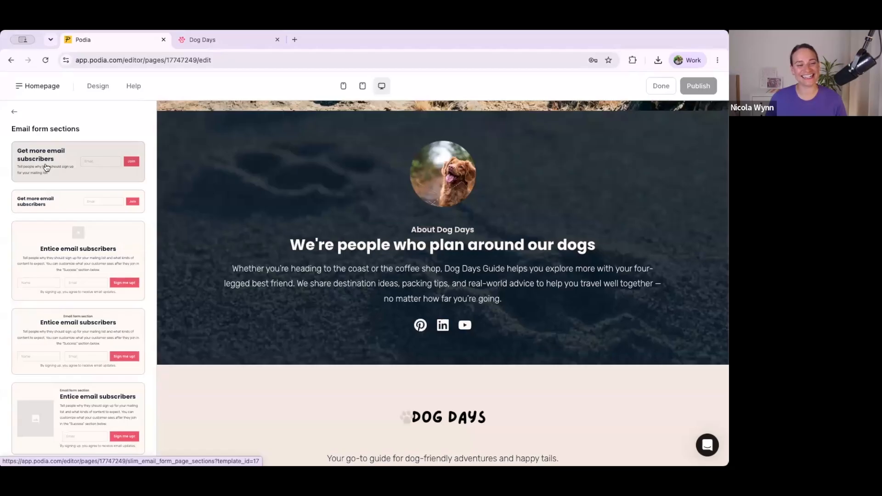
pyautogui.click(76, 403)
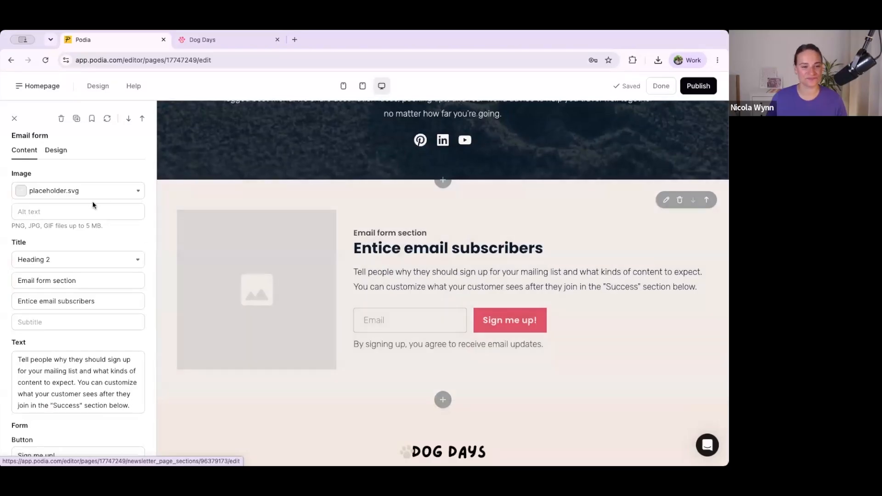
# Search Unsplash for "dog hike" and use the photo of a woman sitting beside a brown dog as the email form's image
pyautogui.click(59, 193)
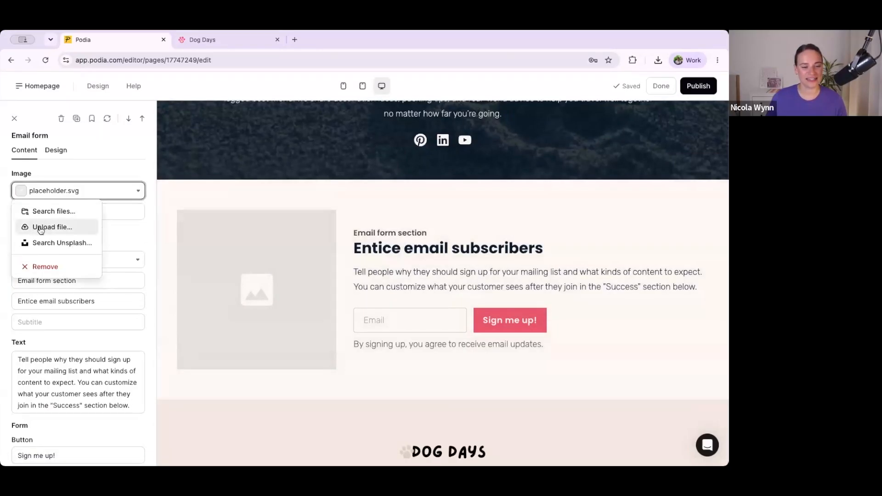
pyautogui.click(42, 243)
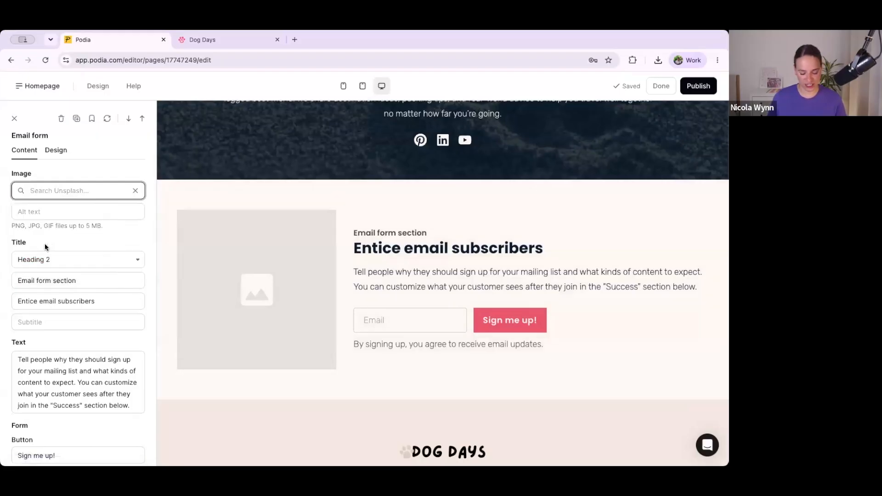
pyautogui.write('dog hike')
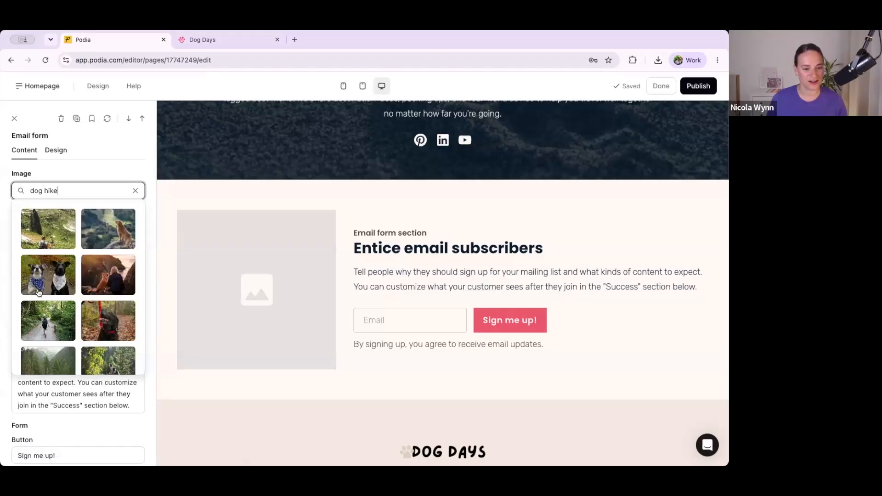
pyautogui.click(109, 276)
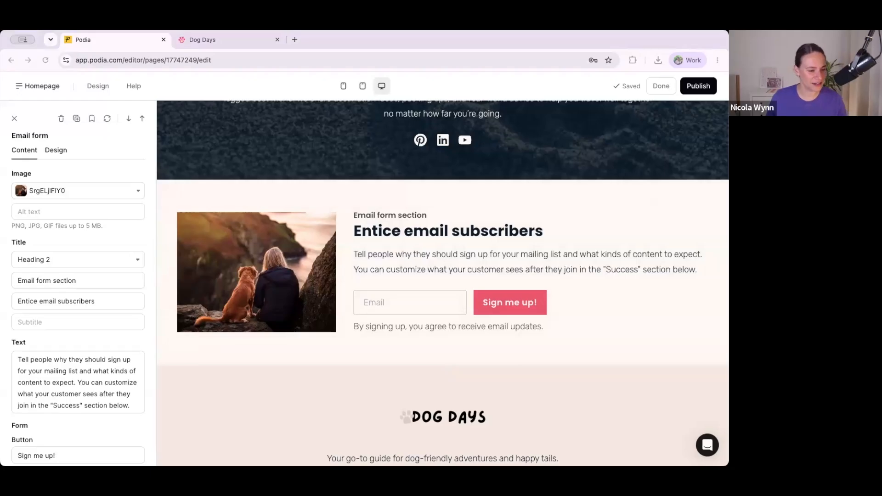
# Set the form's small heading to "Hit the Trail With Us" and title to "Weekly tips, gear picks, and stories for you and your hiking dog"
pyautogui.click(69, 281)
pyautogui.hotkey('ctrl', 'a')
pyautogui.write('Hit the Trail With Us')
pyautogui.click(65, 300)
pyautogui.hotkey('ctrl', 'a')
pyautogui.write('Weekly tips, gear picks, and stories for you and your hiking dog')
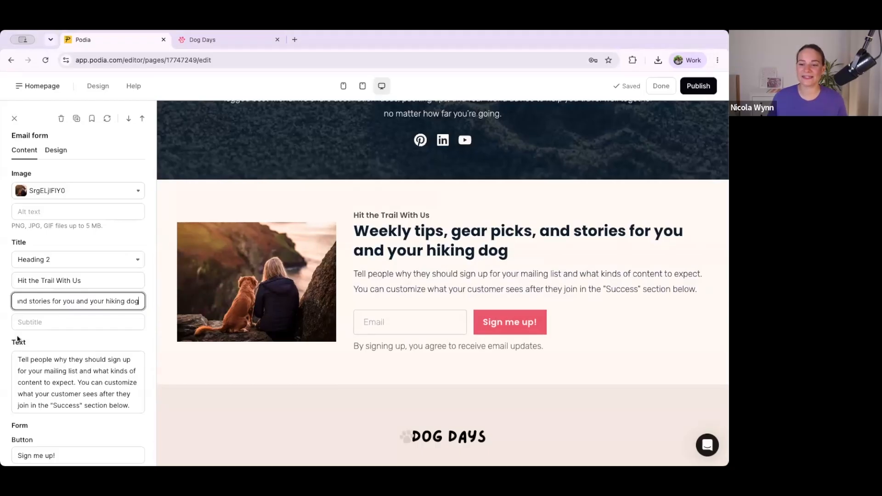
# Replace the form's body text with the prepared paragraph from "Every week, we'll send you trail recommendations" through "you and your favorite hiking companion."
pyautogui.press('super+Tab')
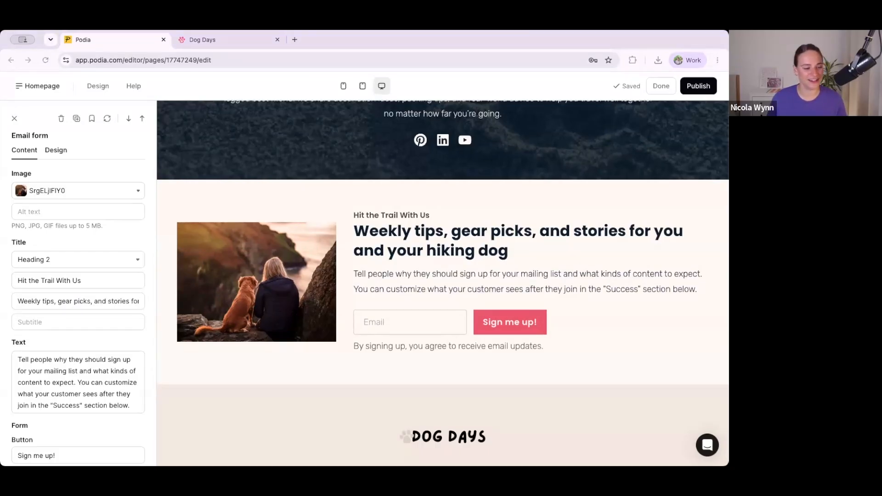
pyautogui.press('super+Tab')
pyautogui.click(115, 367)
pyautogui.hotkey('ctrl', 'a')
pyautogui.write("Every week, we'll send you trail recommendations, packing tips, and real stories from dog owners who love getting outside as much as their dogs do. You'll also be the first to hear about new gear drops and special deals on our downloads and checklists. Just the good stuff for you and your favorite hiking companion.")
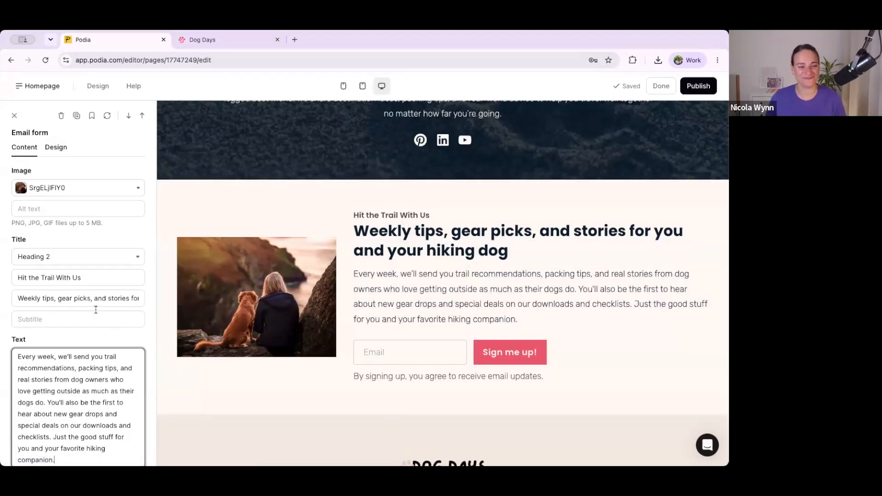
# Review the form's button text and subtext, leaving both as they are, and turn on the name field
pyautogui.scroll(-5, 51, 262)
pyautogui.tripleClick(42, 262)
pyautogui.click(68, 262)
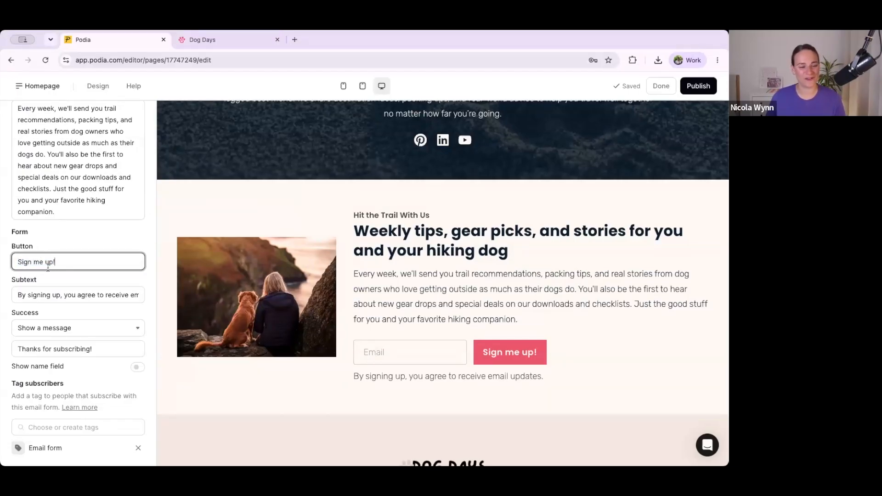
pyautogui.moveTo(29, 296); pyautogui.dragTo(139, 297)
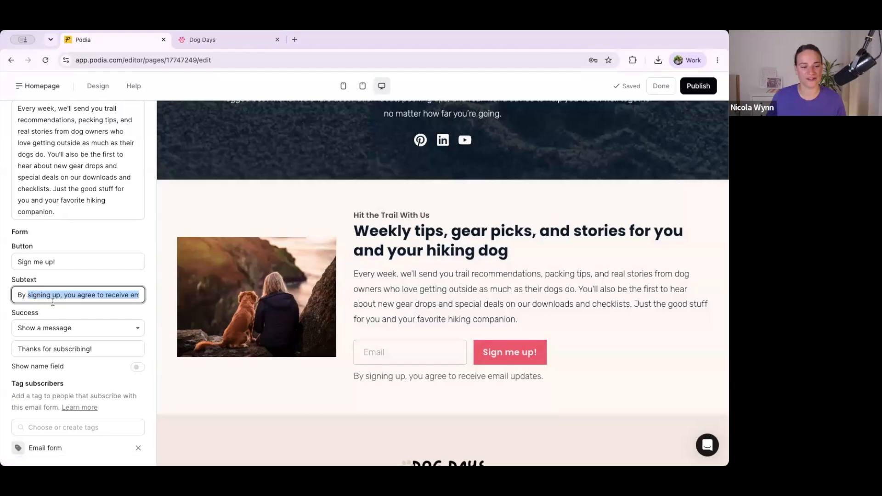
pyautogui.click(53, 307)
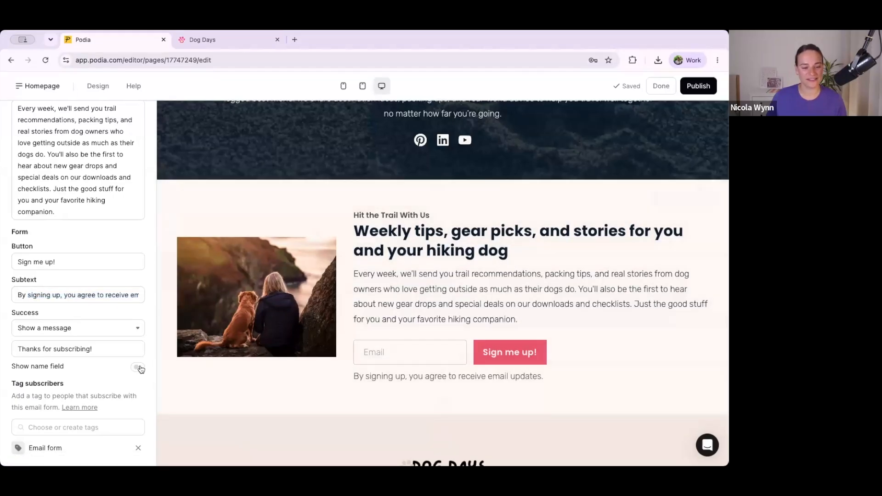
pyautogui.click(137, 369)
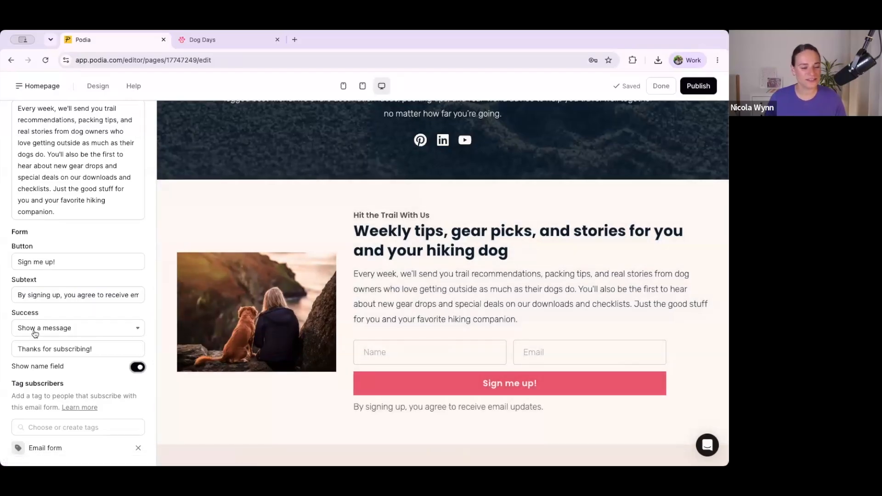
# Add "Check your inbox for a confirmation email." to the form's success message and keep the success action on "Show a message"
pyautogui.click(44, 349)
pyautogui.click(107, 349)
pyautogui.write('C')
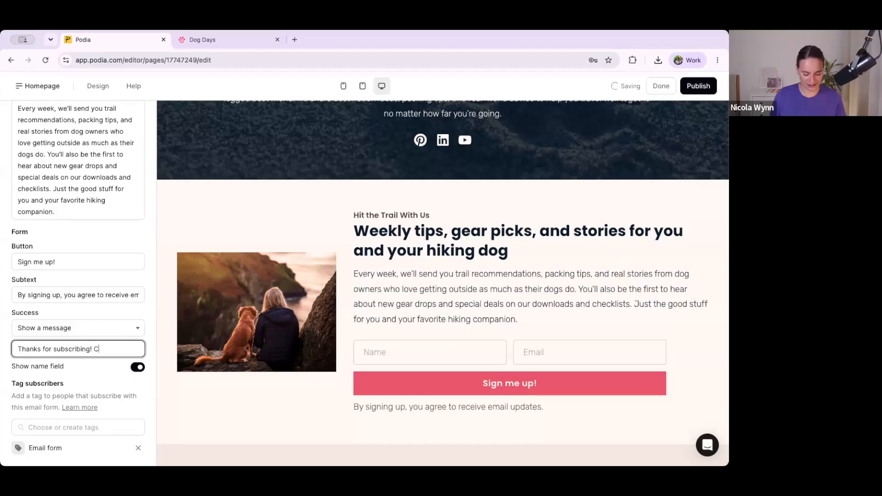
pyautogui.write('heck your inbox f')
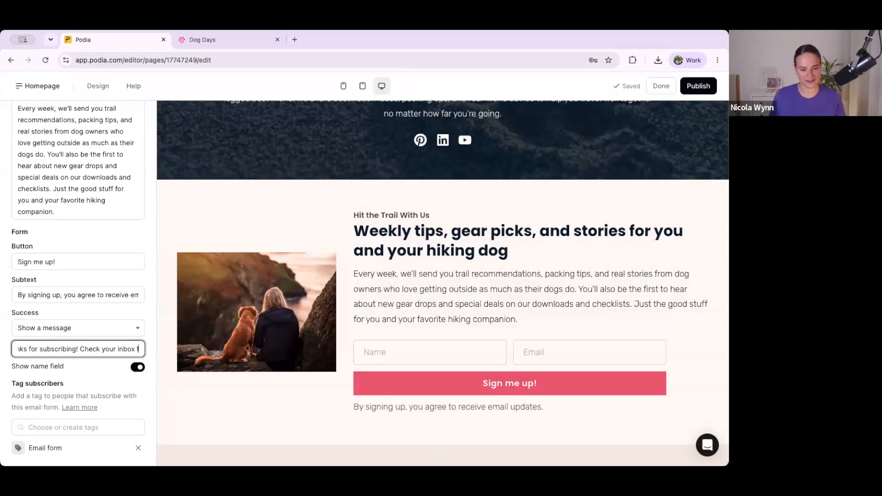
pyautogui.write('or a confirmat')
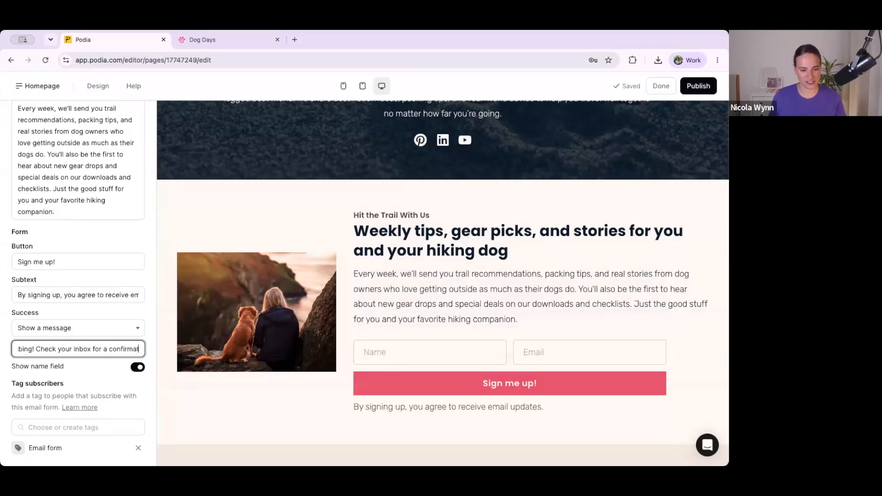
pyautogui.write('ion email.')
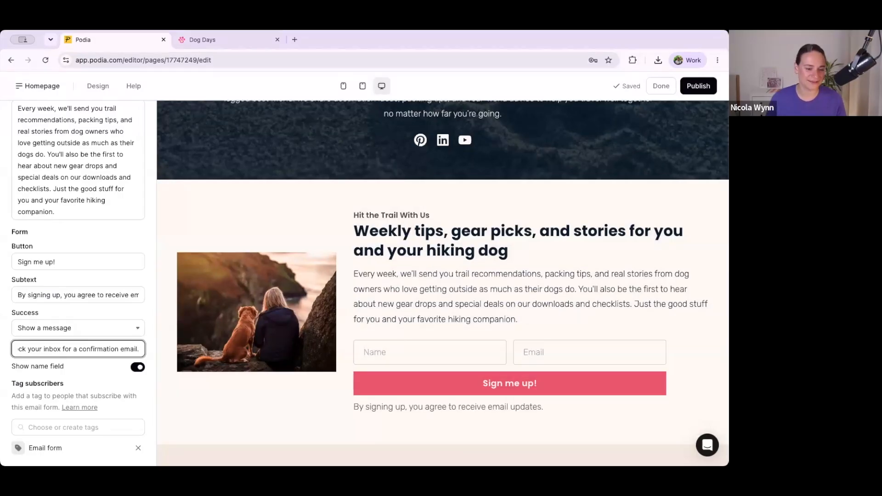
pyautogui.click(73, 328)
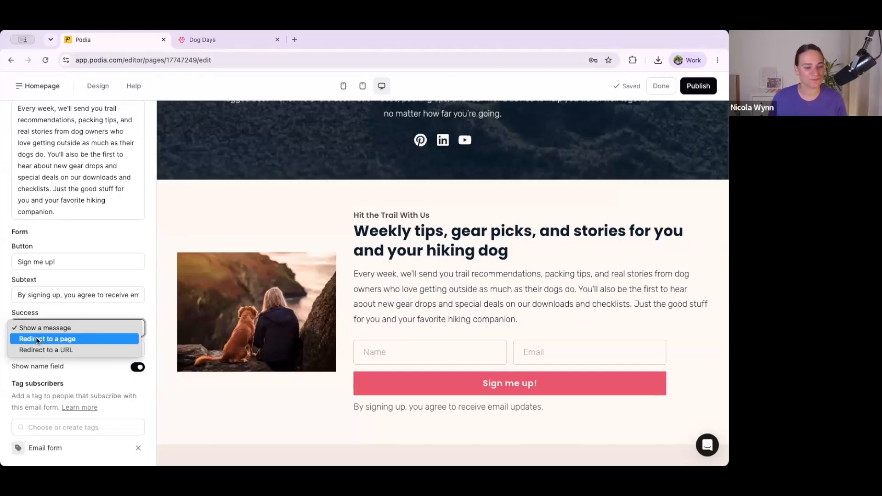
pyautogui.click(120, 236)
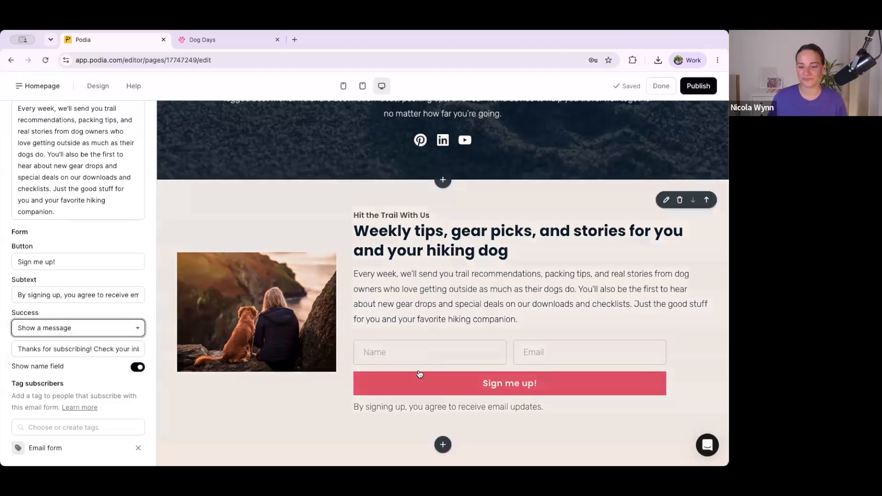
# Set the aspect ratio of the email form's image to Portrait (3:4) in its design settings
pyautogui.scroll(3, 103, 270)
pyautogui.scroll(3, 103, 269)
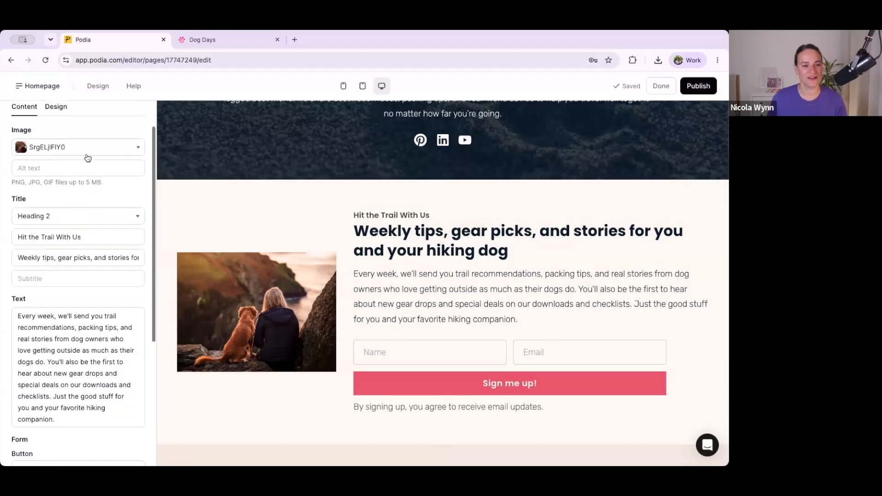
pyautogui.click(56, 104)
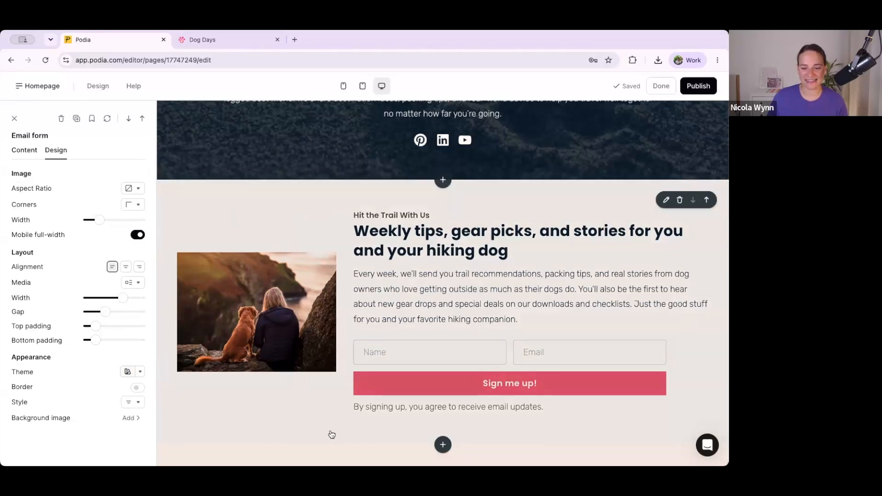
pyautogui.click(130, 187)
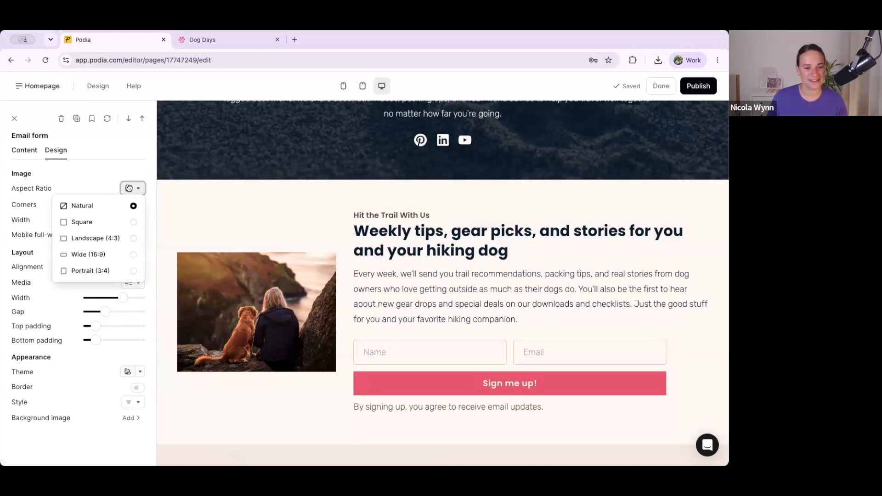
pyautogui.click(74, 236)
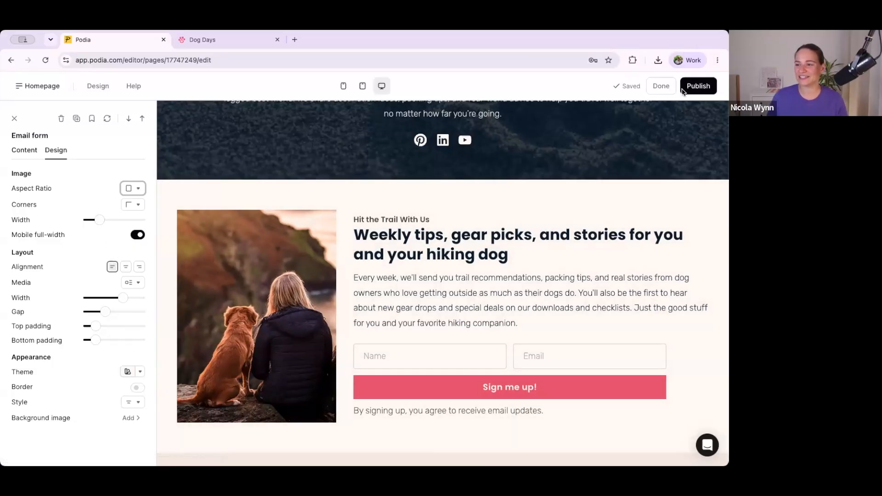
# Publish the homepage and review the email form section on the live site
pyautogui.click(698, 86)
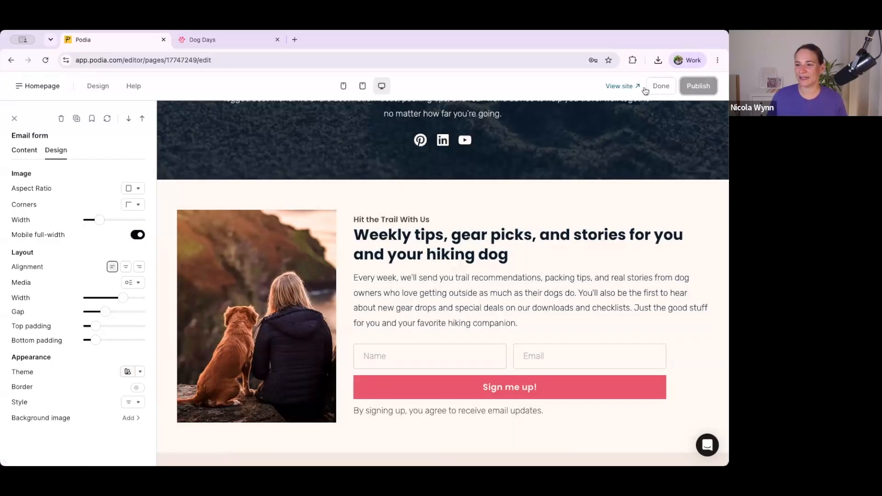
pyautogui.click(630, 87)
pyautogui.scroll(-10, 238, 264)
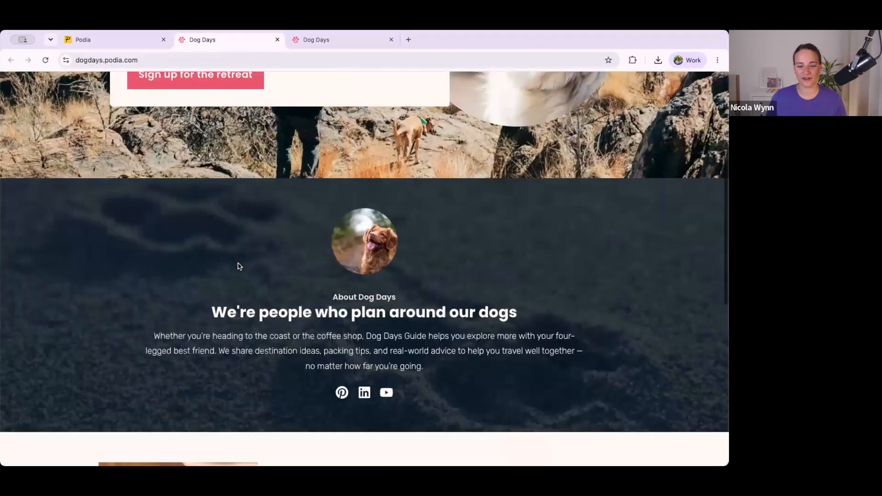
pyautogui.scroll(-2, 238, 265)
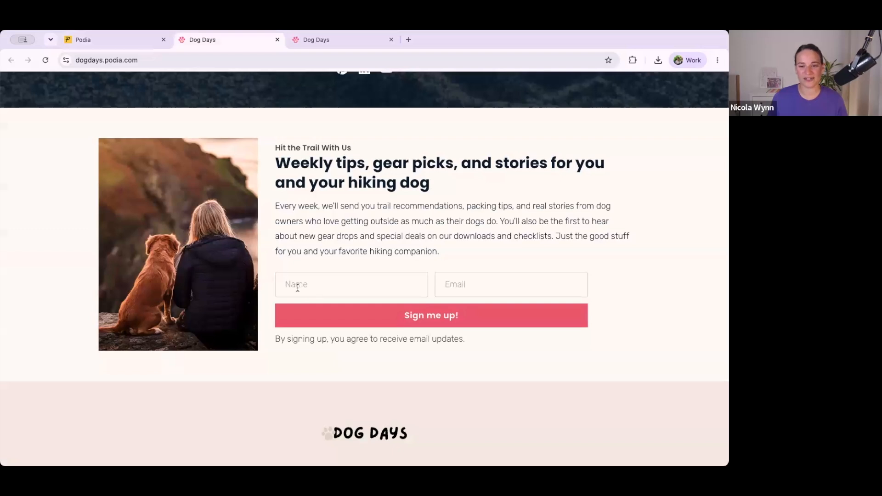
pyautogui.scroll(-3, 297, 287)
pyautogui.scroll(5, 297, 287)
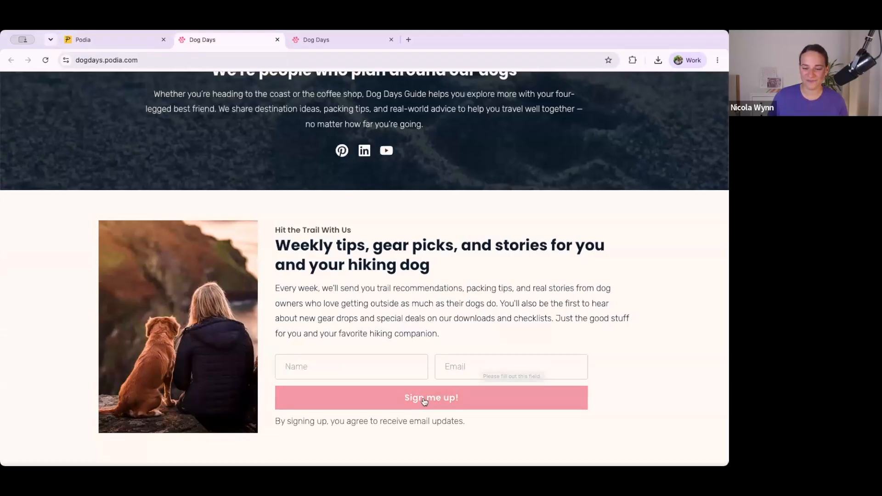
# Return to Podia, leave the page editor and open the audience contacts list
pyautogui.click(128, 42)
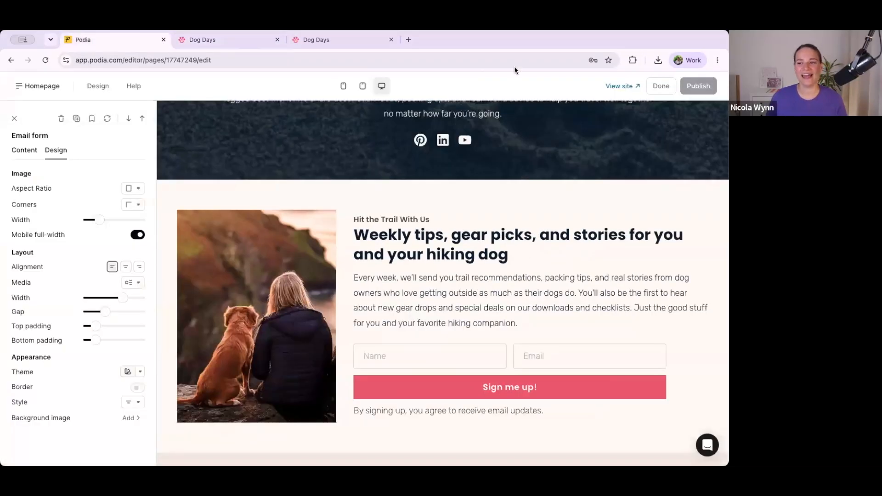
pyautogui.click(659, 86)
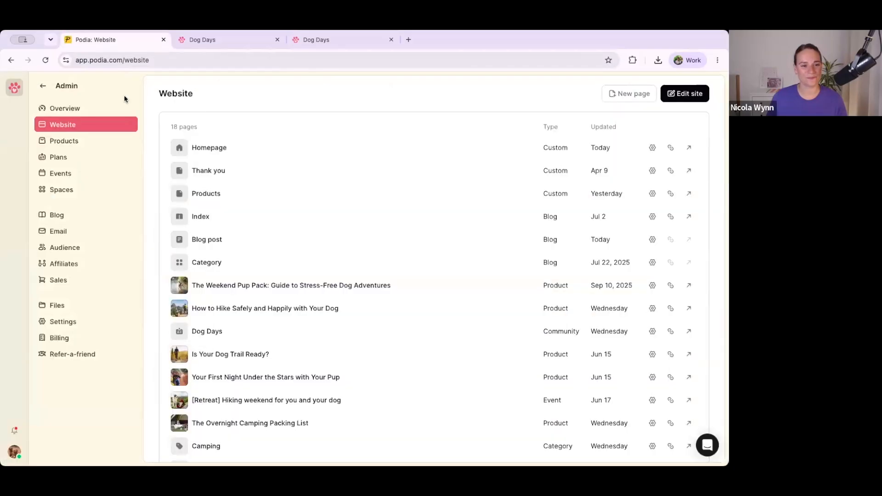
pyautogui.click(60, 250)
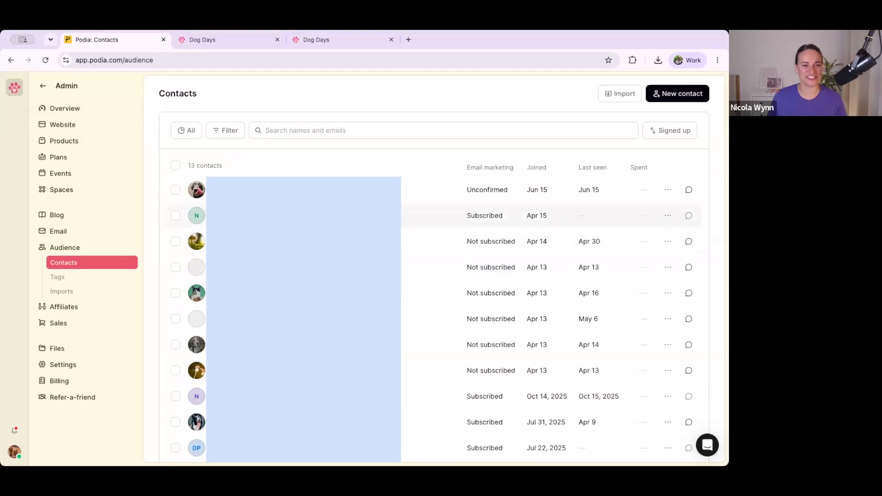
# Look over the signup form on the live Dog Days homepage again, and return to Podia
pyautogui.click(222, 48)
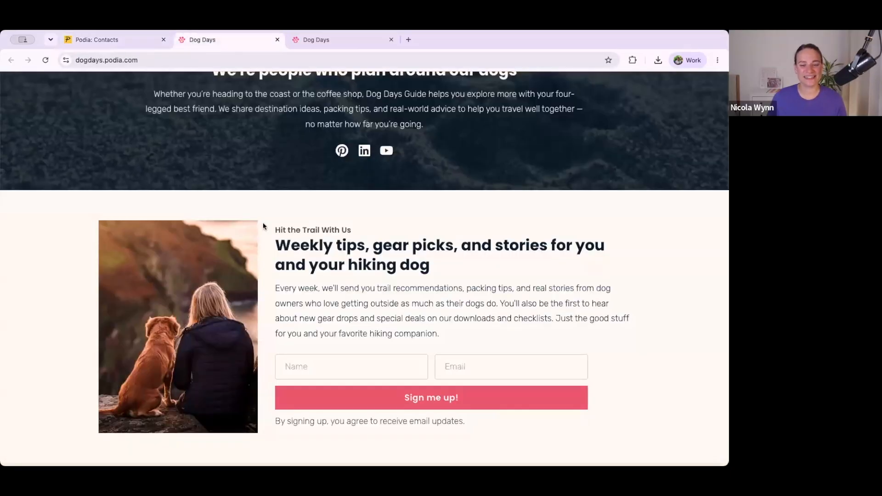
pyautogui.scroll(-2, 395, 290)
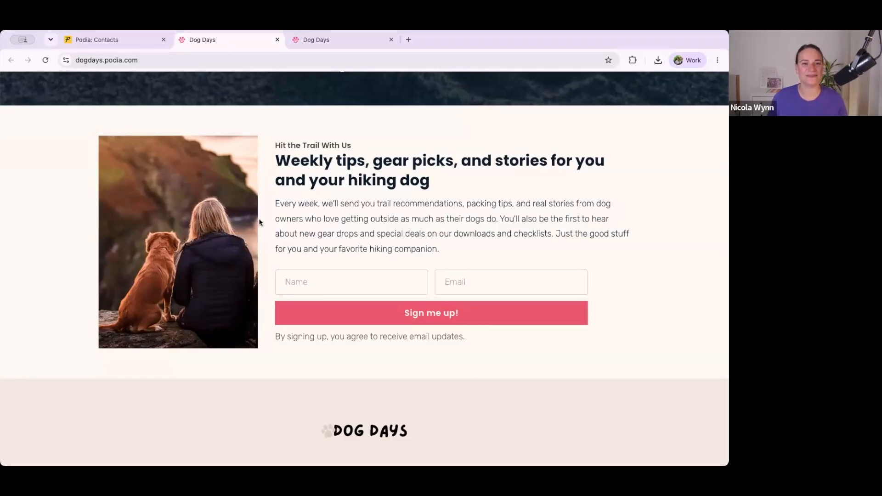
pyautogui.scroll(1, 259, 222)
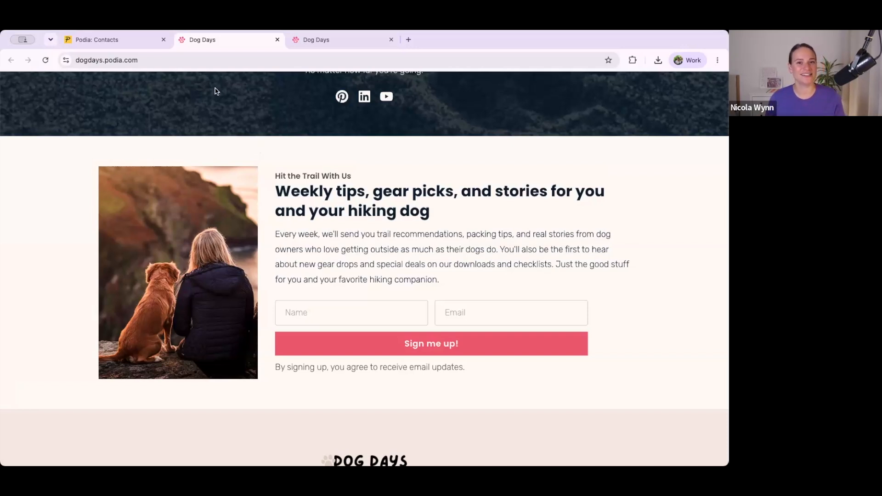
pyautogui.click(113, 41)
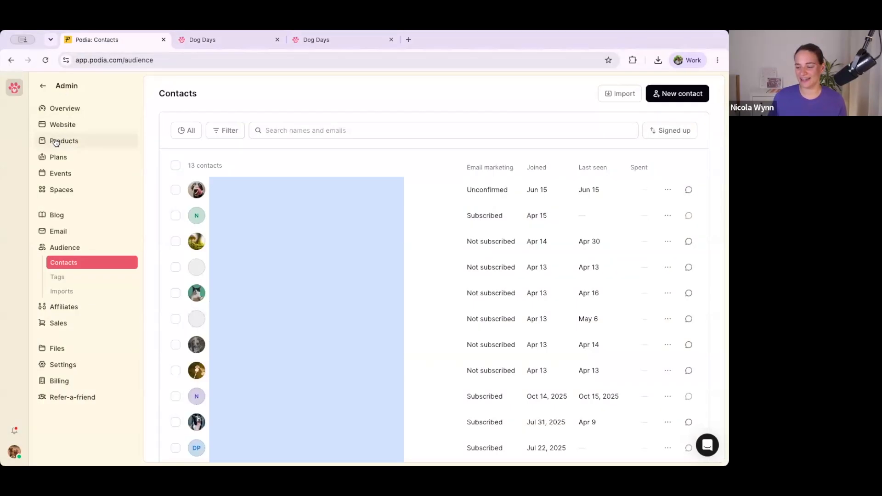
pyautogui.click(37, 141)
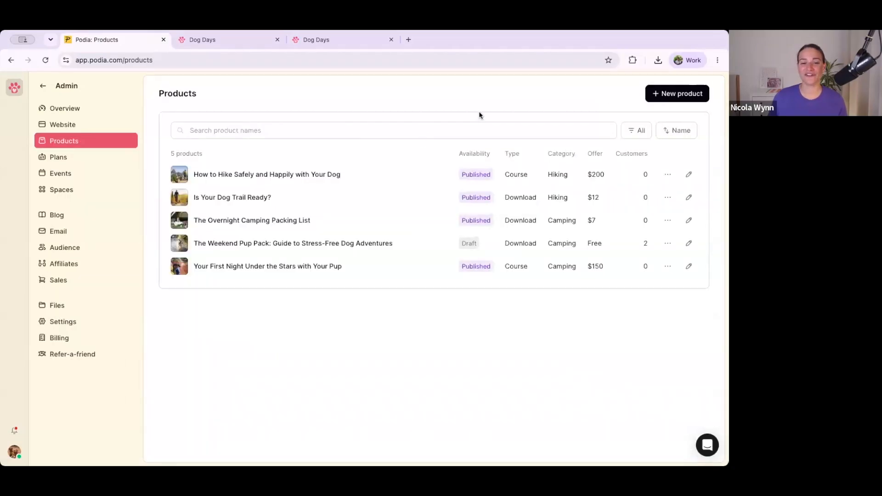
pyautogui.click(672, 93)
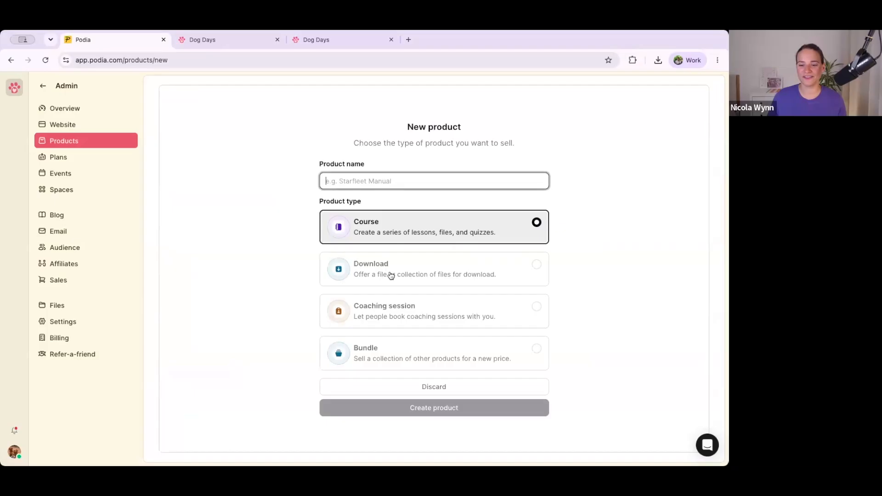
pyautogui.click(397, 271)
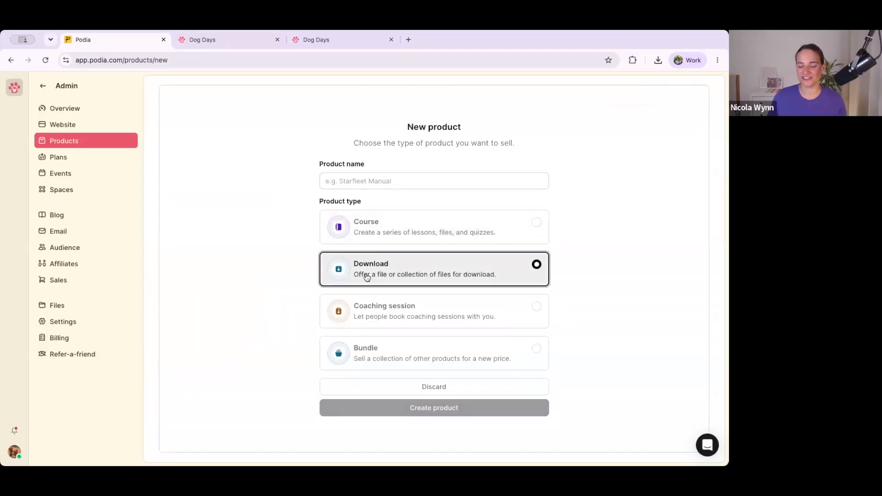
# Open "The Weekend Pup Pack: Guide to Stress-Free Dog Adventures" for editing from the products list and review its files and details
pyautogui.click(69, 144)
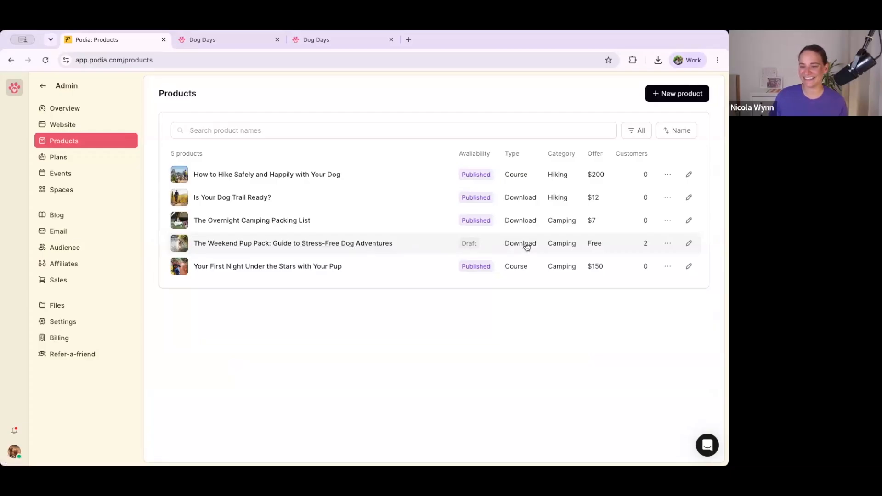
pyautogui.click(688, 242)
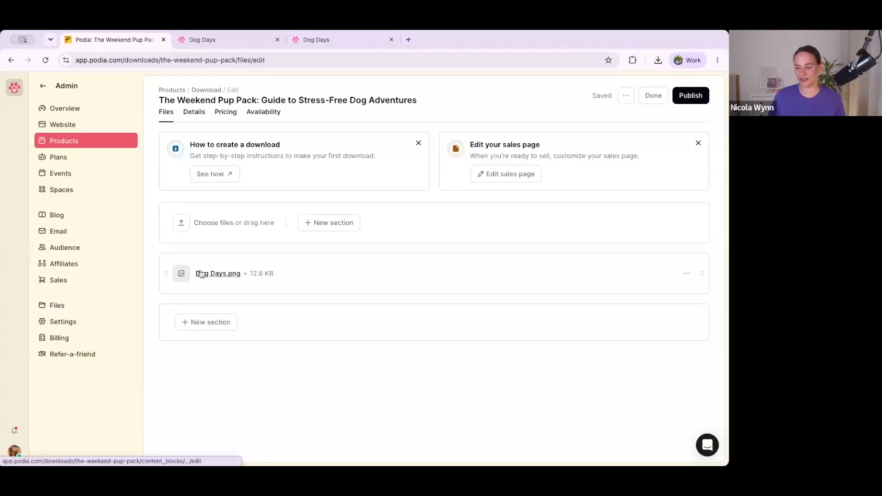
pyautogui.click(192, 113)
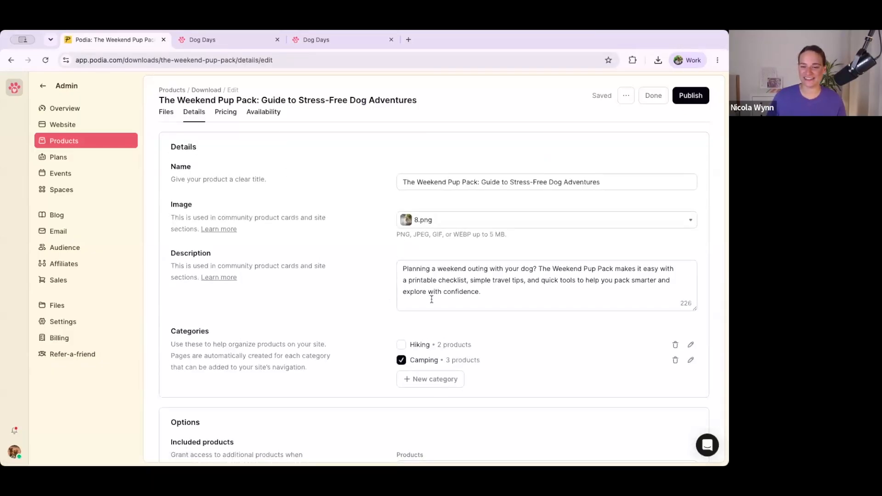
pyautogui.scroll(-3, 309, 285)
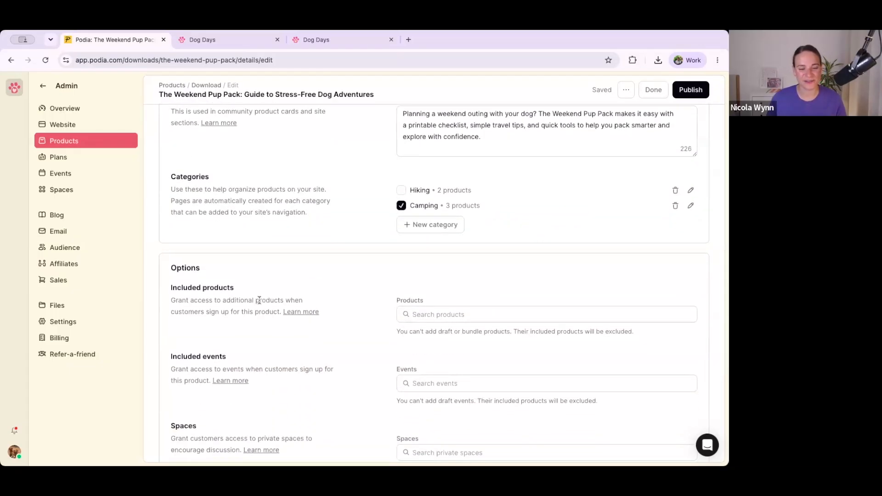
pyautogui.scroll(-3, 258, 299)
pyautogui.scroll(6, 258, 299)
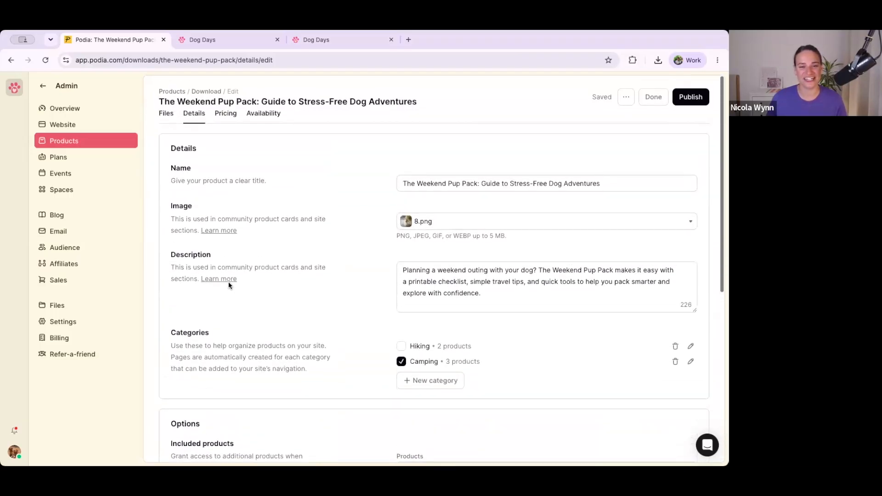
# Change the Weekend Pup Pack's offer to "Free email delivery", save it and publish the product
pyautogui.click(226, 114)
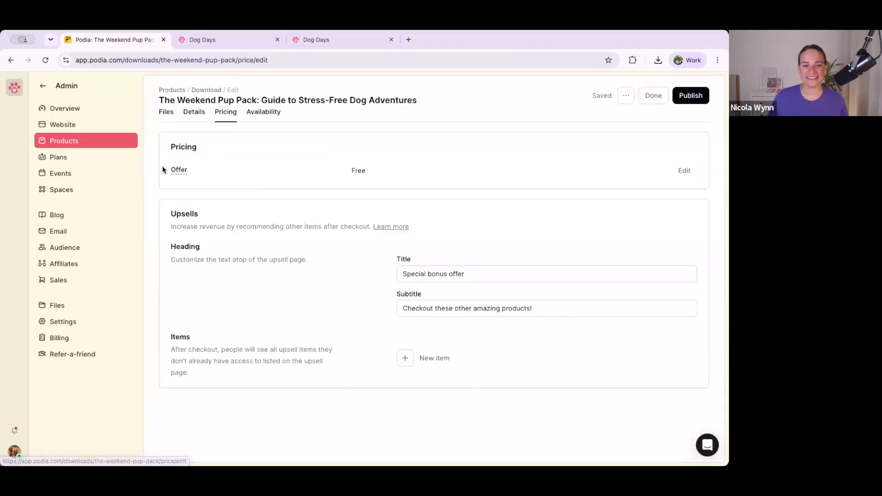
pyautogui.click(683, 171)
pyautogui.click(419, 319)
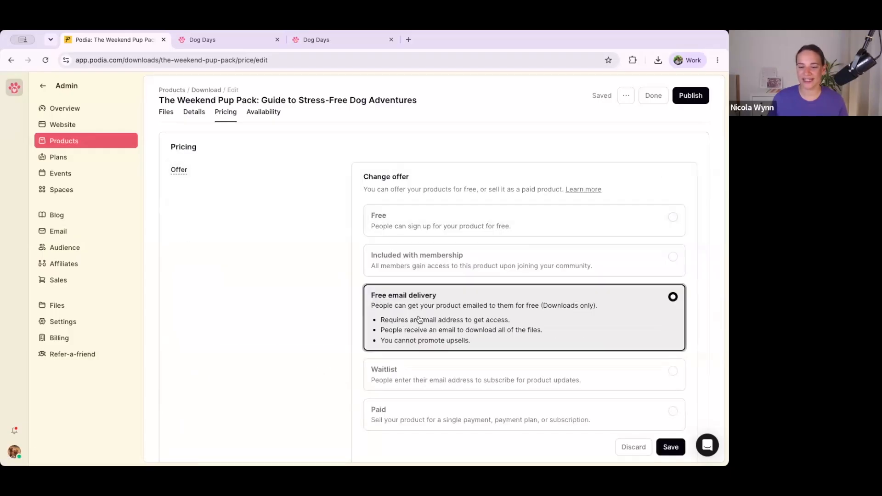
pyautogui.scroll(-3, 419, 319)
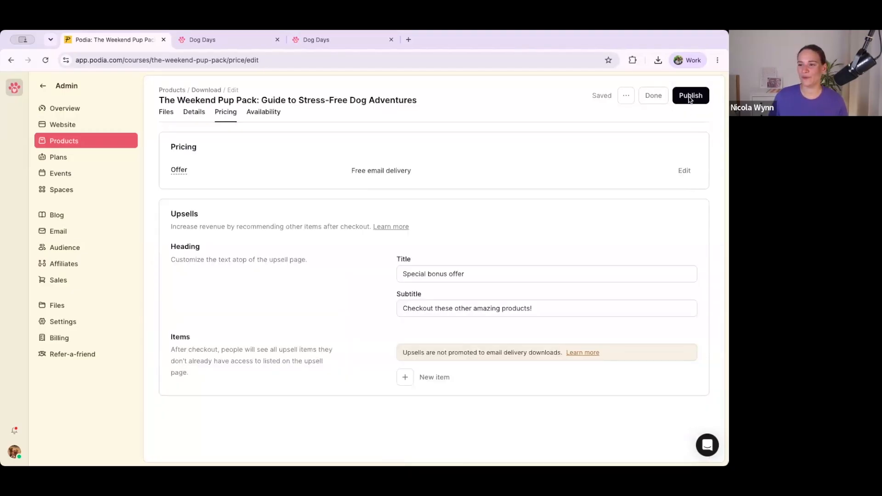
pyautogui.click(688, 98)
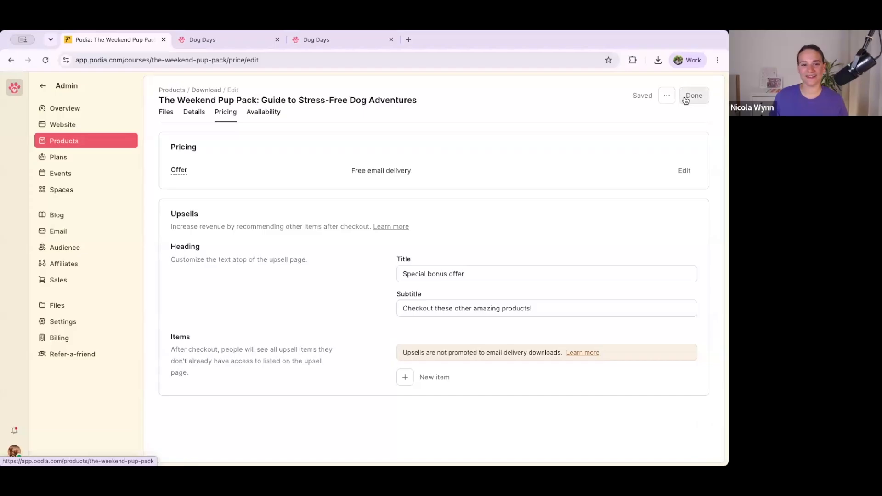
# Reload the live Dog Days homepage at dogdays.podia.com and look it over
pyautogui.click(305, 44)
pyautogui.click(290, 61)
pyautogui.press('Return')
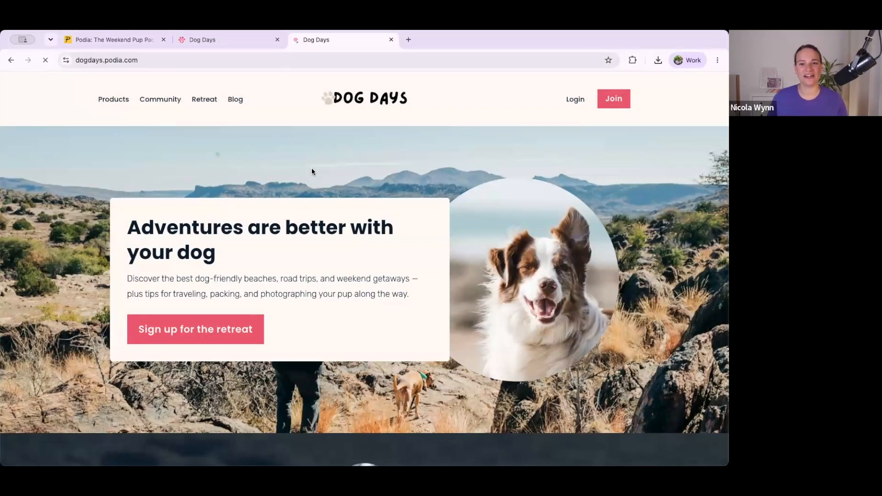
pyautogui.scroll(-3, 314, 166)
pyautogui.scroll(3, 314, 167)
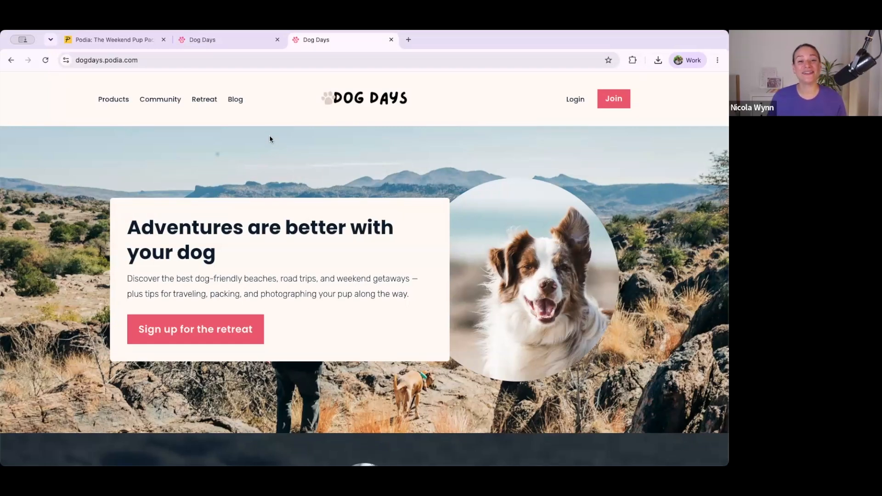
# Open the blog on the live Dog Days site and look over the list of latest articles
pyautogui.click(233, 101)
pyautogui.scroll(-5, 232, 138)
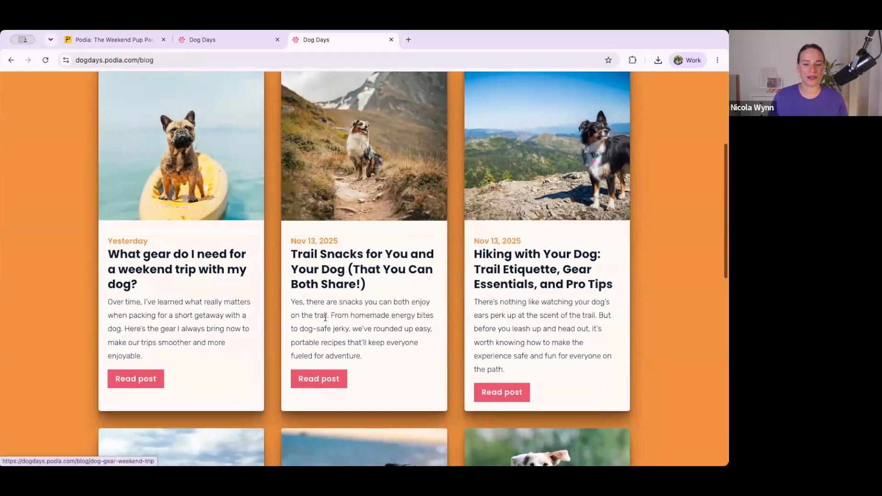
pyautogui.scroll(-4, 420, 320)
pyautogui.scroll(-5, 420, 320)
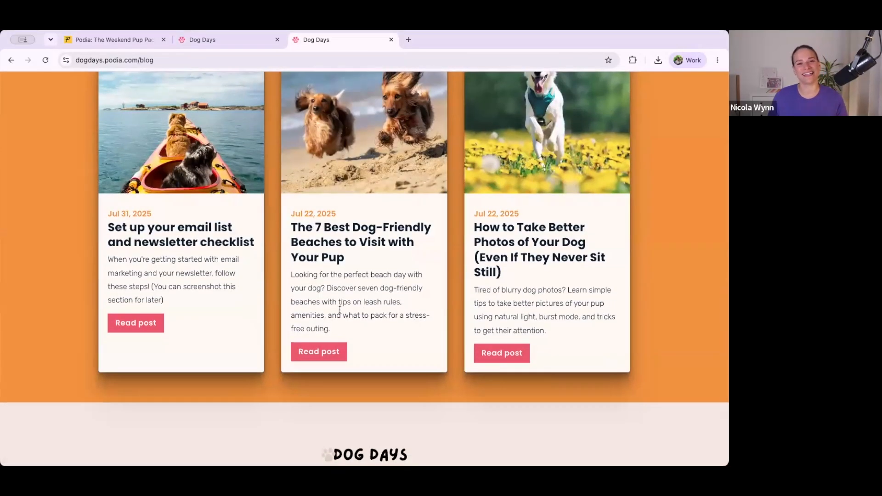
pyautogui.scroll(10, 339, 311)
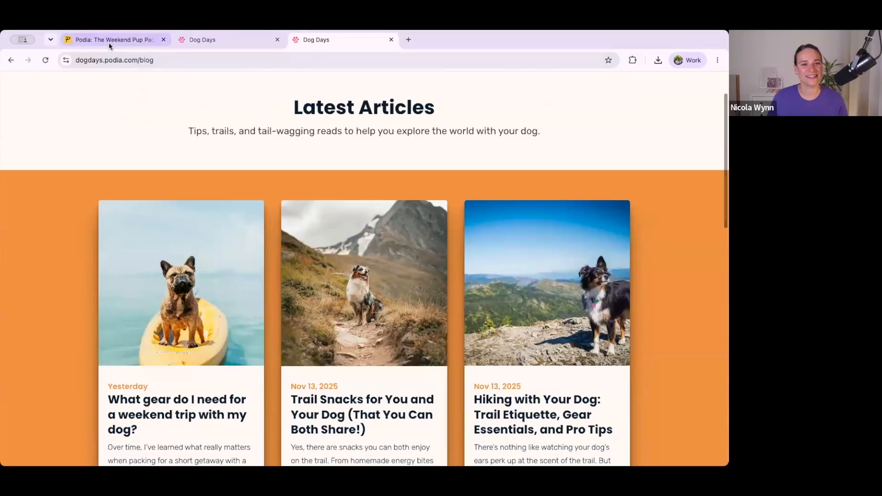
# Return to Podia, open the website's Blog post page for editing and review its layout down to the footer
pyautogui.click(110, 42)
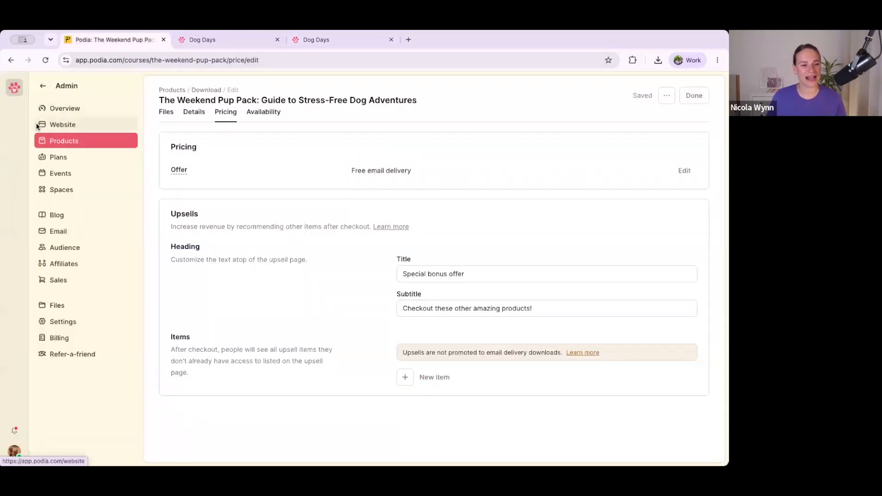
pyautogui.click(64, 126)
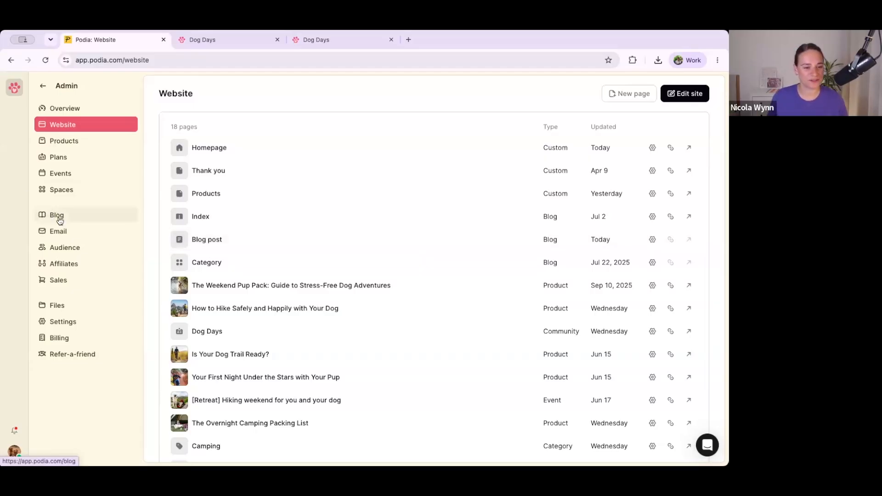
pyautogui.click(205, 242)
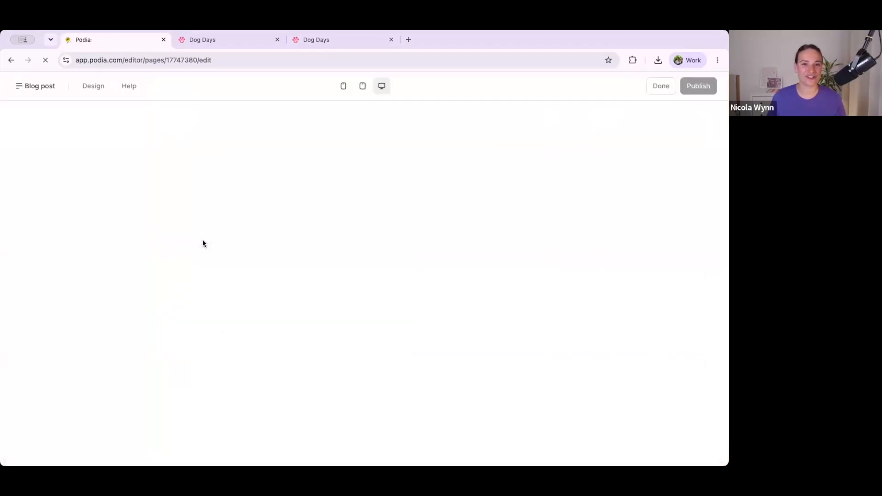
pyautogui.scroll(-9, 305, 205)
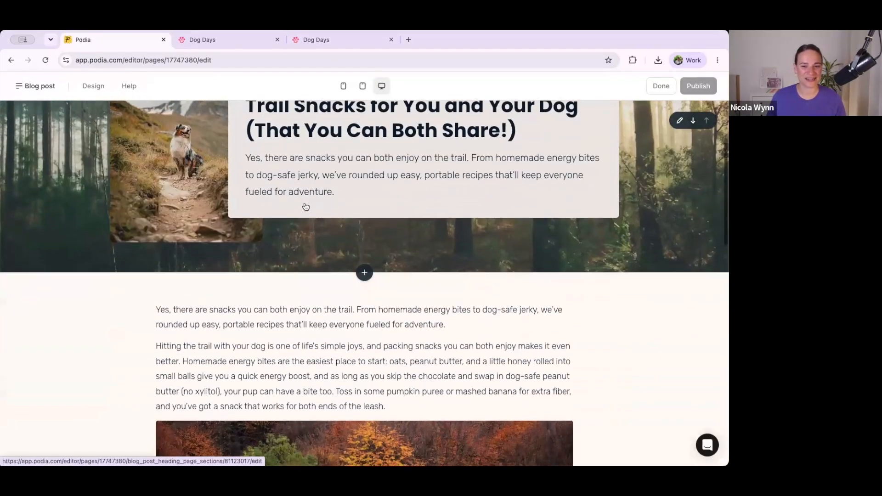
pyautogui.scroll(-8, 305, 206)
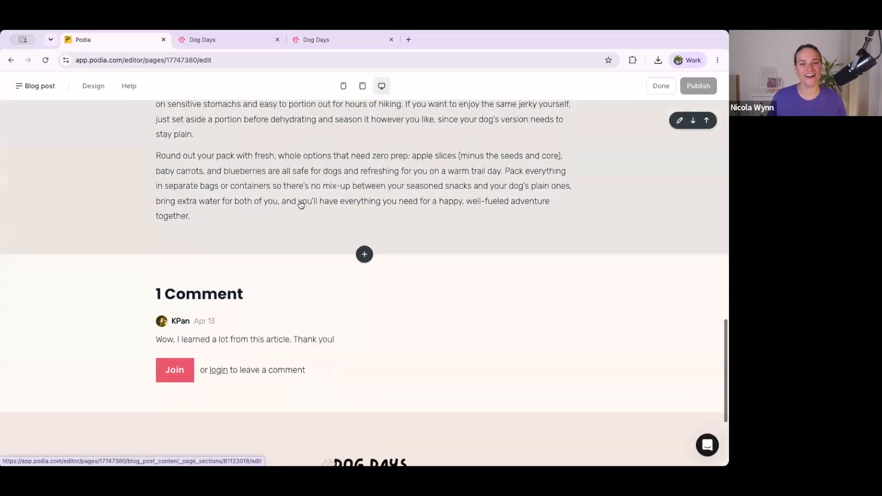
pyautogui.scroll(-3, 306, 194)
pyautogui.scroll(9, 307, 194)
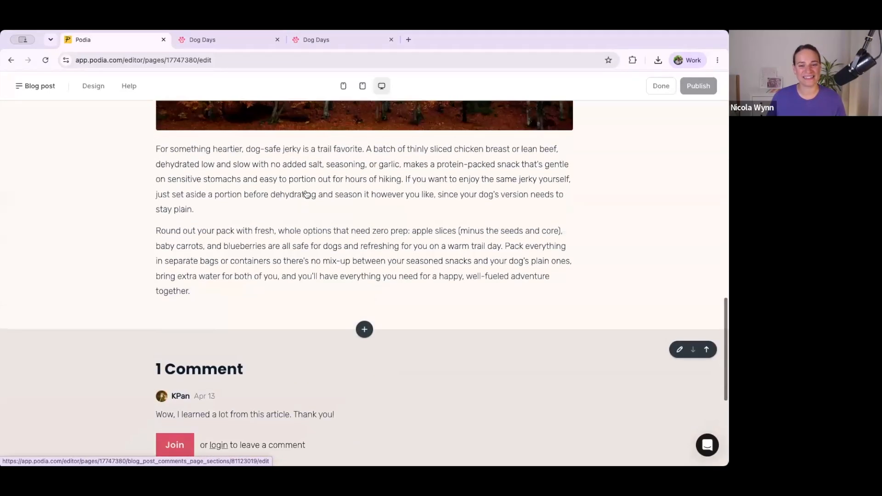
pyautogui.scroll(1, 307, 194)
pyautogui.scroll(-5, 209, 239)
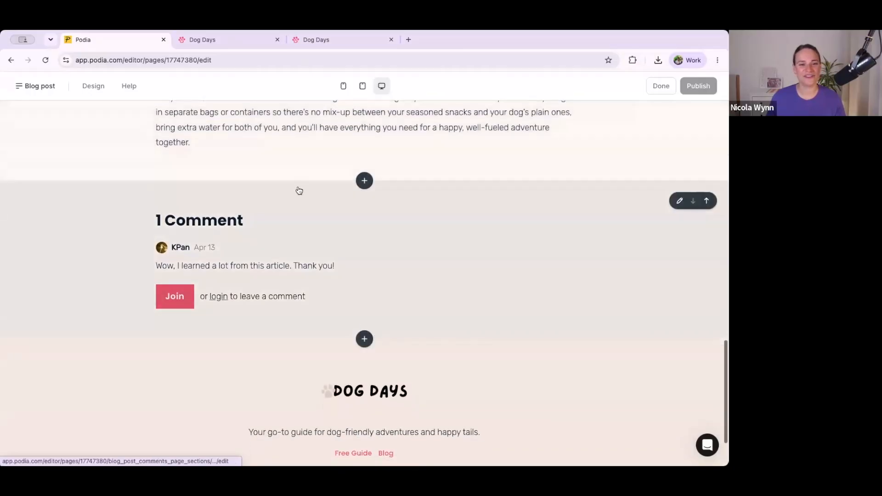
pyautogui.scroll(-2, 299, 191)
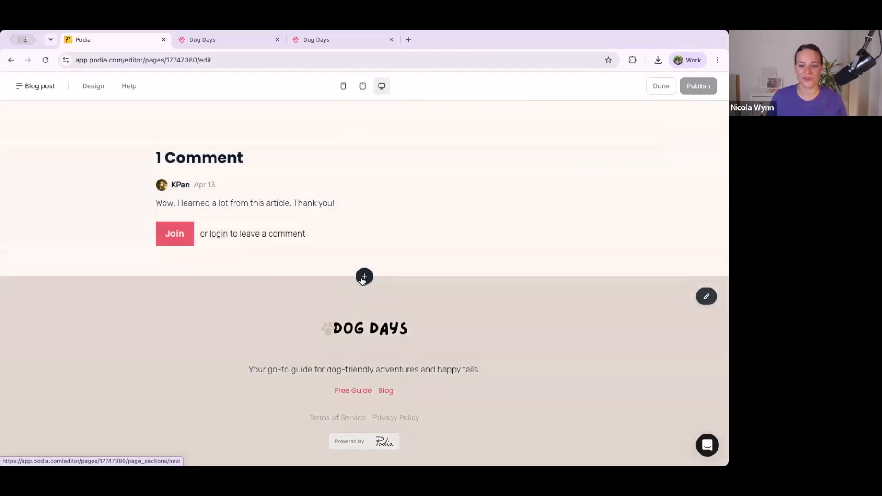
# Insert a single featured product section between the comments and the footer, featuring "The Weekend Pup Pack: Guide to Stress-Free Dog Adventures"
pyautogui.click(365, 278)
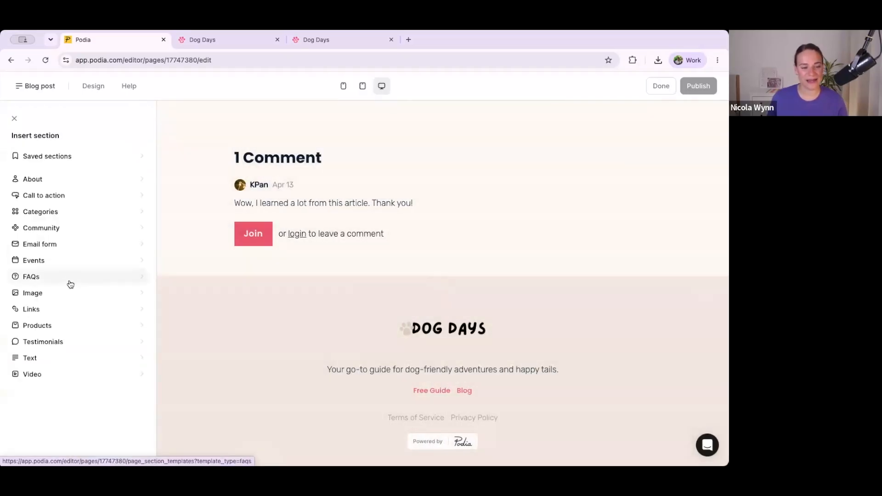
pyautogui.click(33, 323)
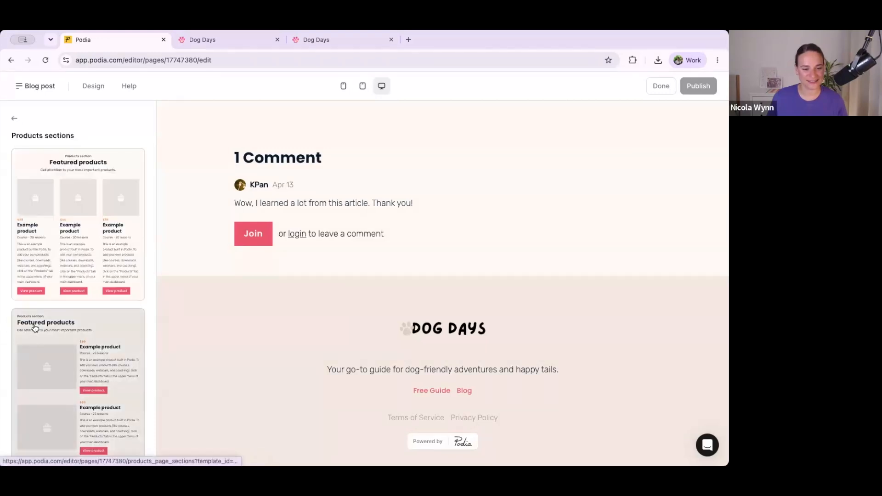
pyautogui.scroll(-4, 33, 327)
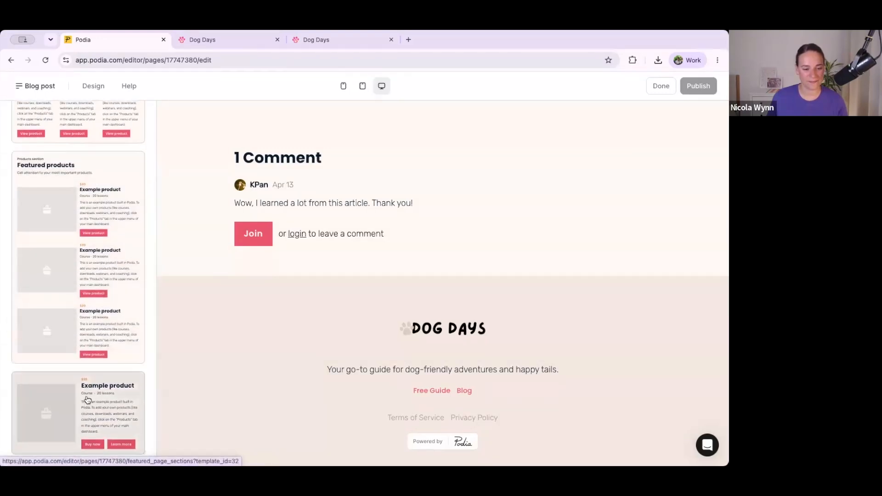
pyautogui.click(88, 400)
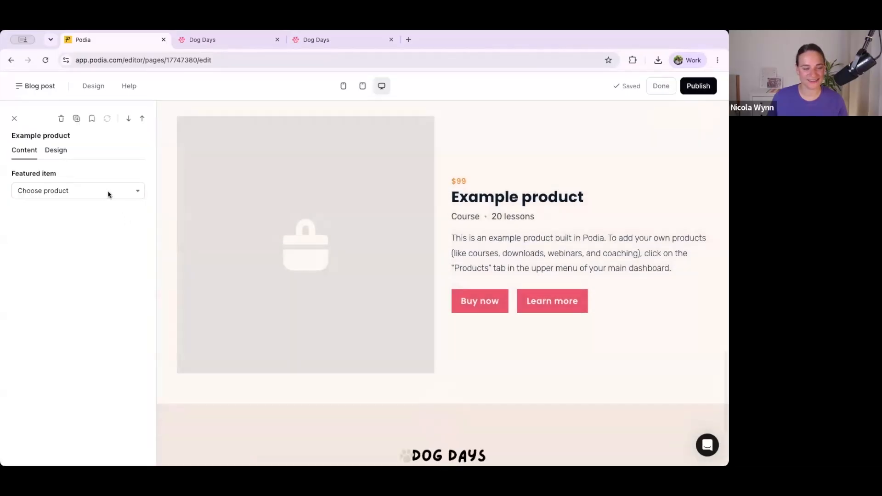
pyautogui.click(106, 191)
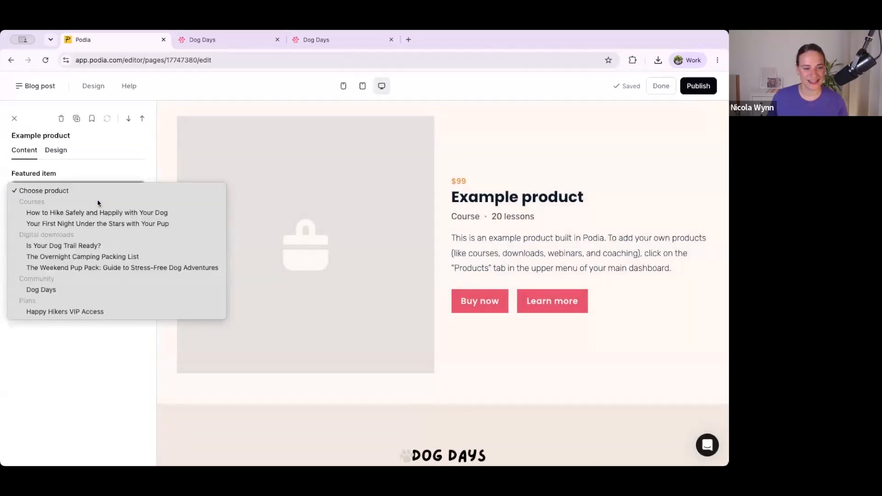
pyautogui.click(77, 268)
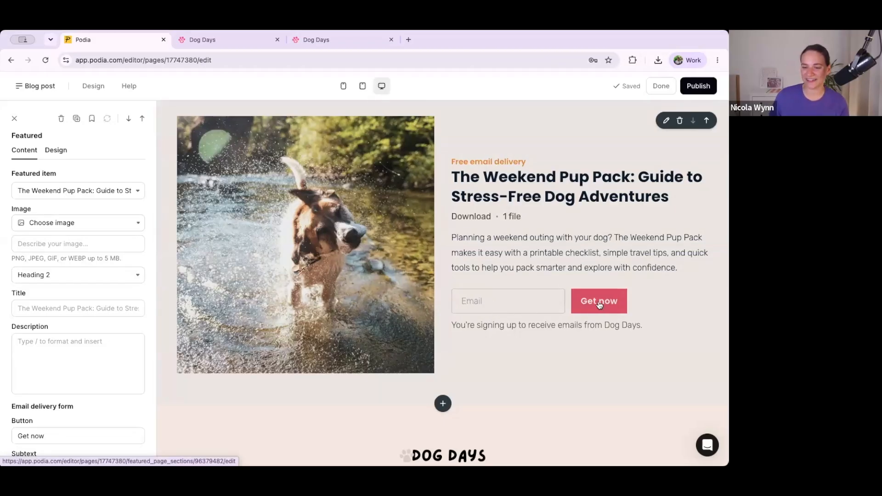
# Show the name field in the featured section's email delivery form and review the section's other content settings
pyautogui.scroll(-5, 85, 299)
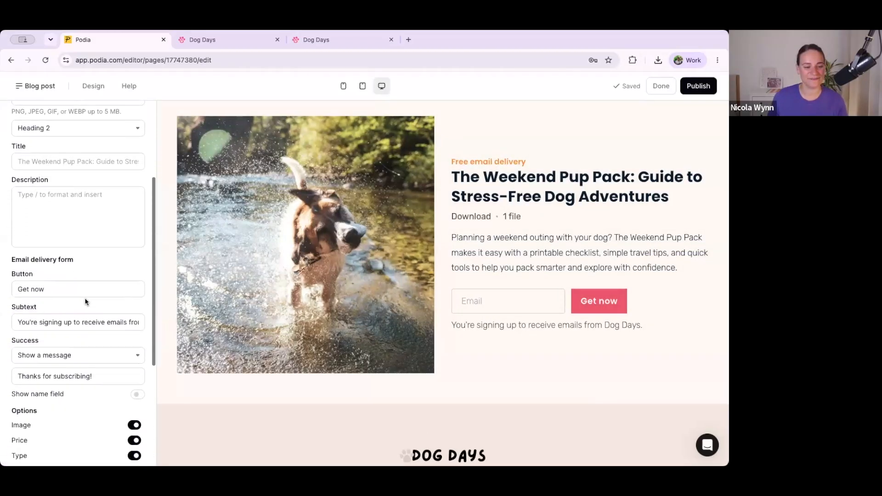
pyautogui.click(137, 305)
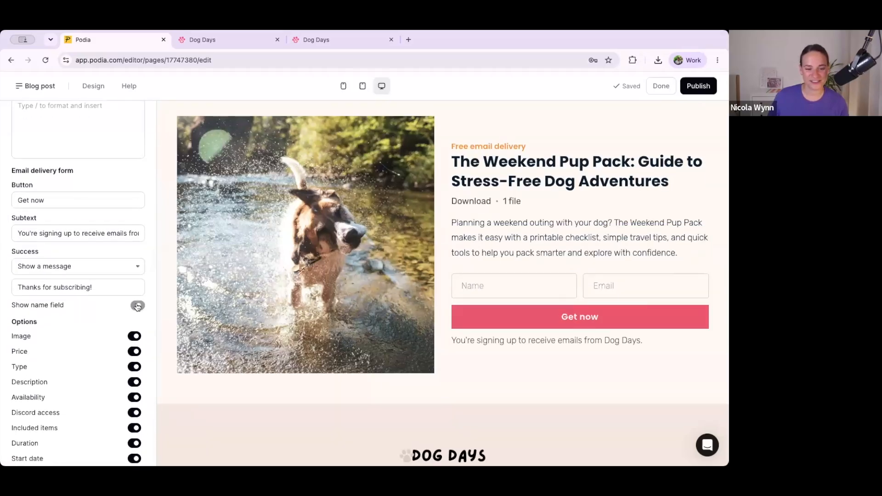
pyautogui.scroll(10, 81, 281)
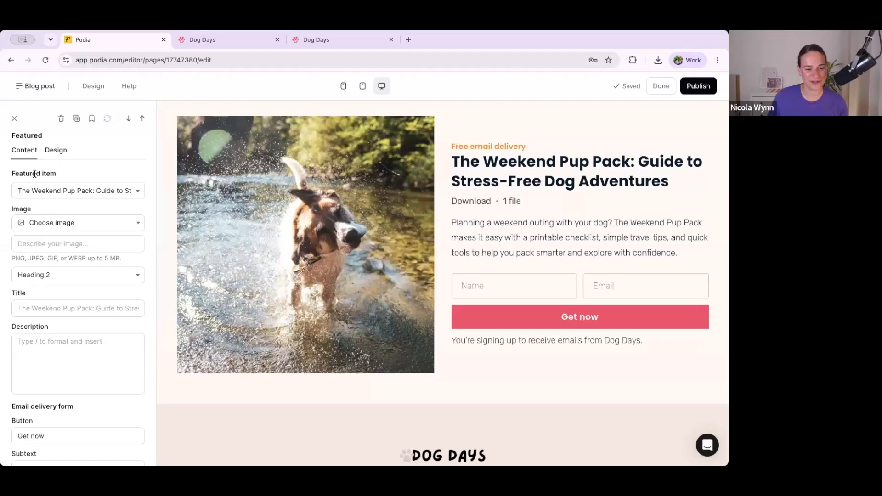
pyautogui.scroll(-4, 35, 174)
pyautogui.scroll(1, 37, 315)
pyautogui.scroll(4, 37, 315)
# Set the featured section's image to Portrait (3:4) at 35% width and give the section the Light theme
pyautogui.click(62, 155)
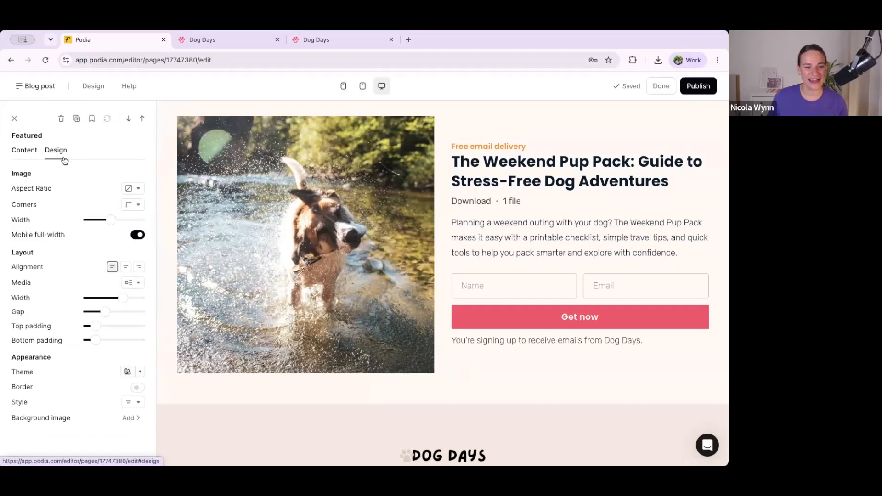
pyautogui.click(127, 187)
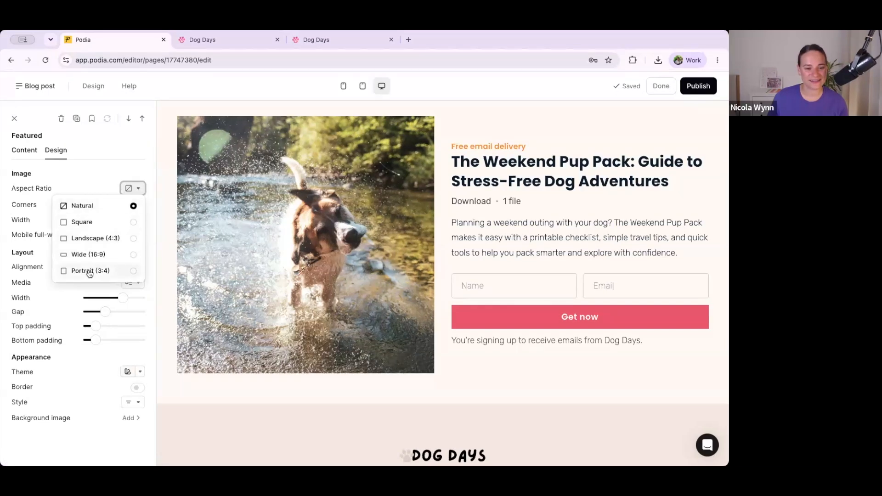
pyautogui.click(90, 271)
pyautogui.moveTo(110, 219); pyautogui.dragTo(102, 220)
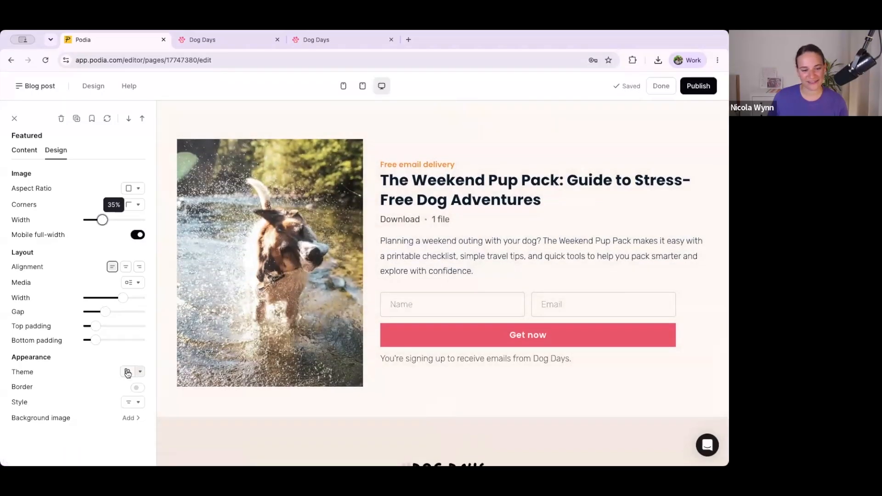
pyautogui.click(127, 371)
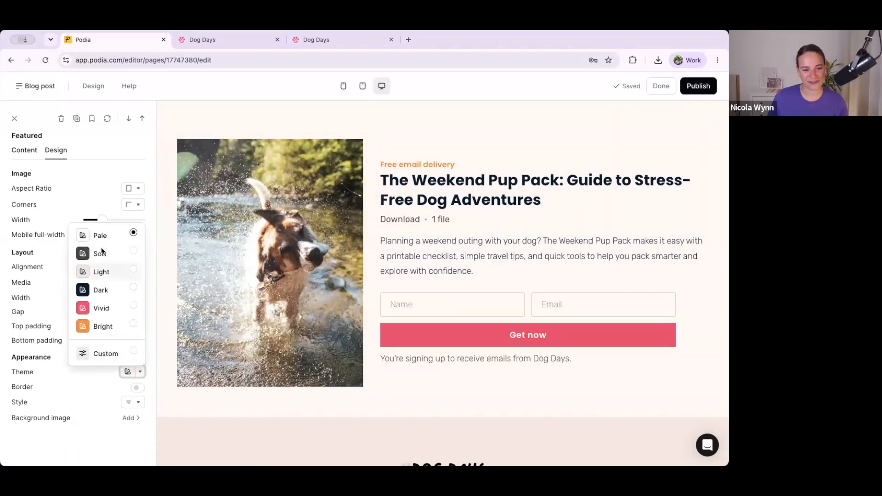
pyautogui.click(102, 237)
pyautogui.scroll(3, 214, 363)
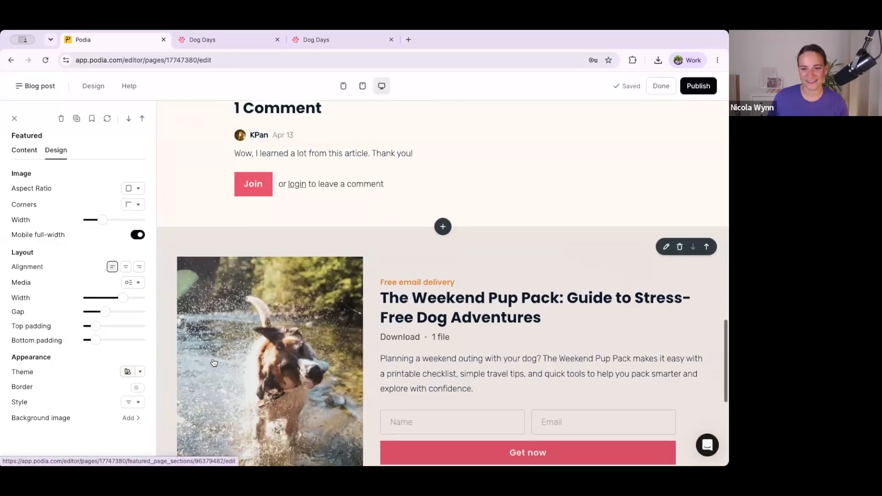
# Check the featured section against the comments and footer, publish the Blog post page and open it on the live site
pyautogui.scroll(-3, 191, 454)
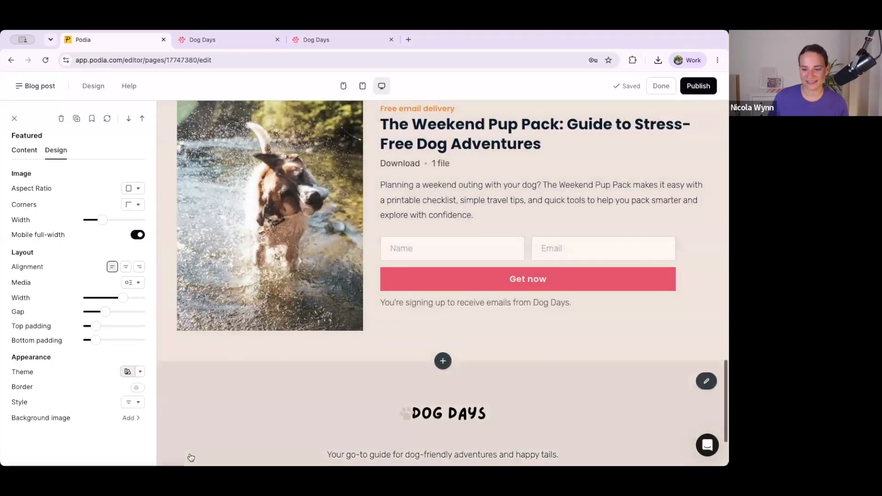
pyautogui.scroll(2, 221, 406)
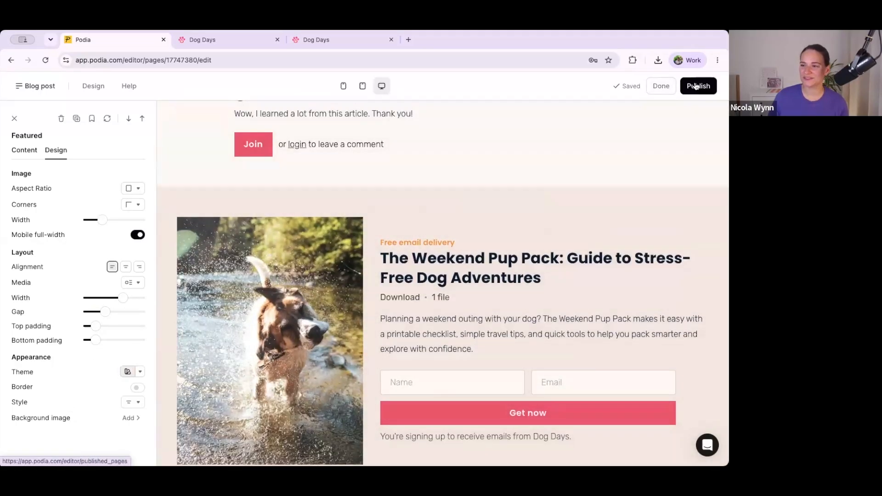
pyautogui.click(624, 87)
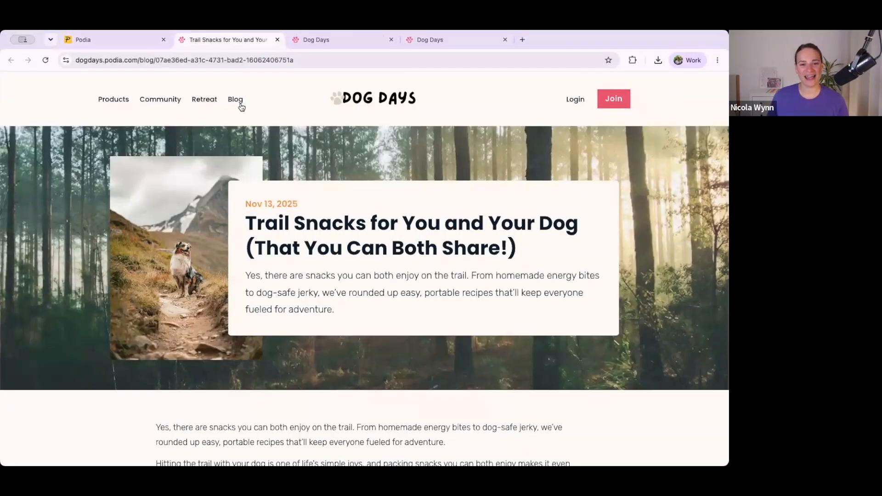
# Open the live post "What gear do I need for a weekend trip with my dog?" and examine the Weekend Pup Pack signup section beneath its comments
pyautogui.click(241, 106)
pyautogui.scroll(-3, 173, 313)
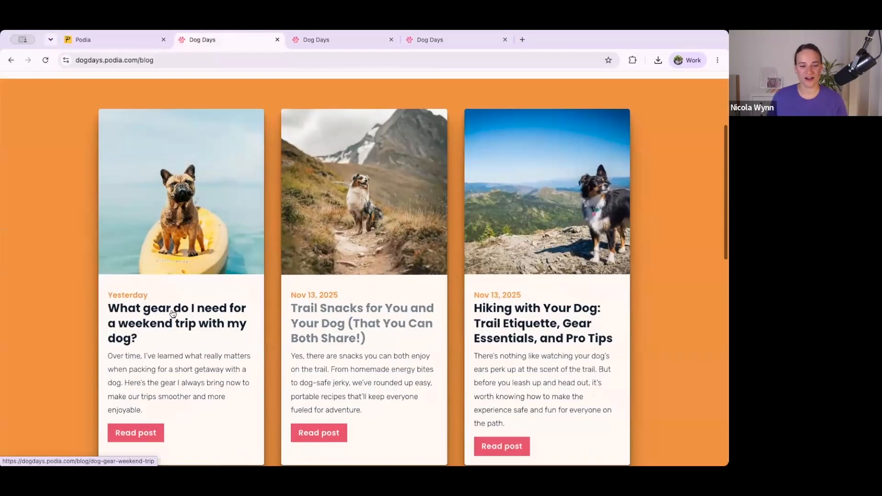
pyautogui.click(173, 313)
pyautogui.scroll(-1, 303, 282)
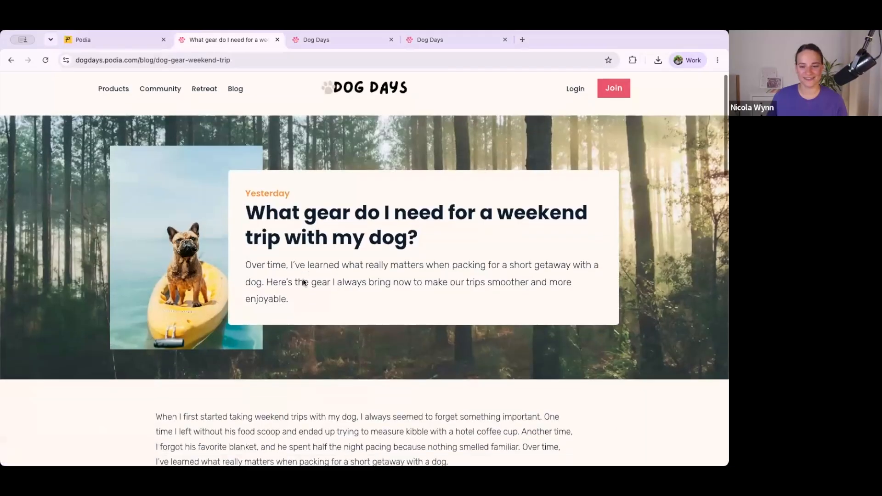
pyautogui.scroll(-20, 304, 282)
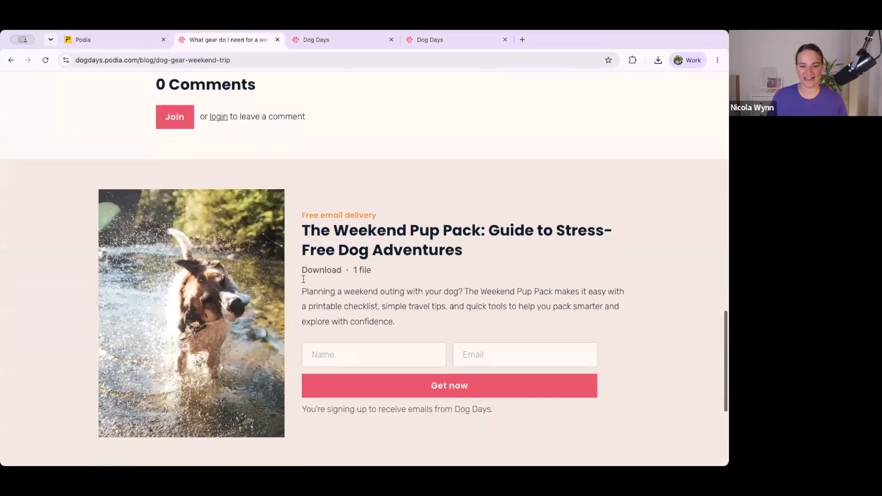
pyautogui.scroll(-3, 303, 279)
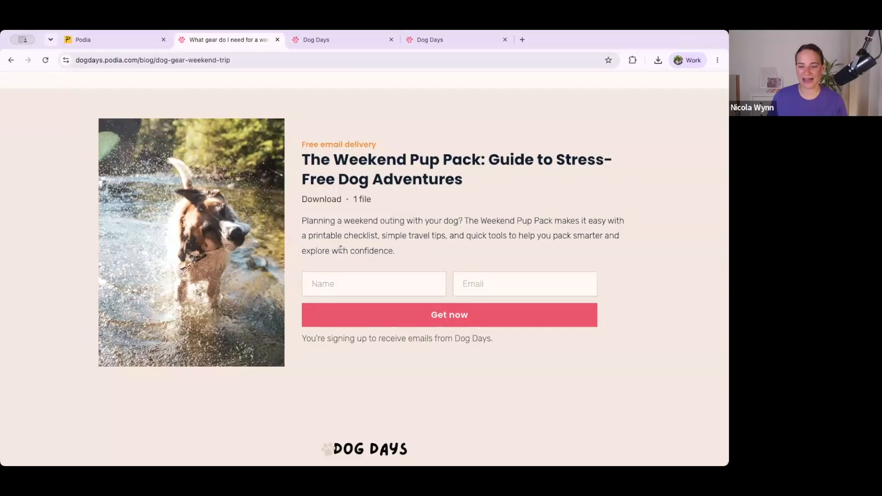
pyautogui.scroll(-3, 340, 250)
pyautogui.scroll(2, 297, 296)
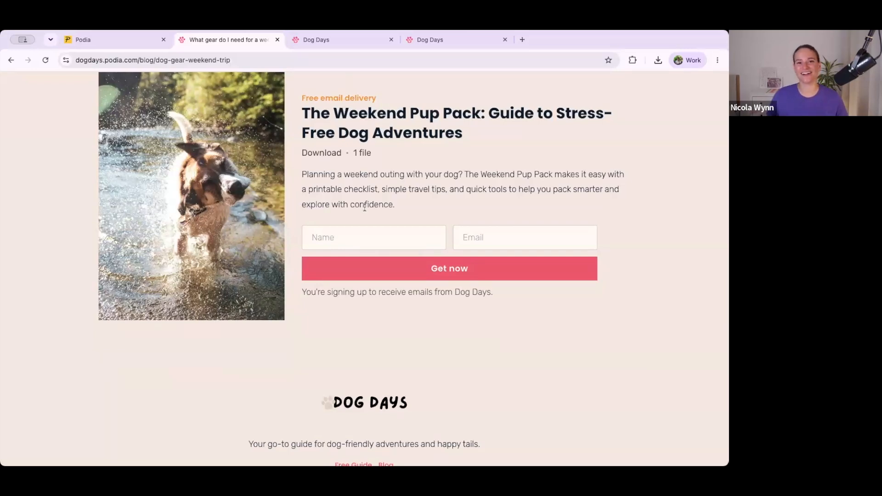
pyautogui.scroll(1, 356, 225)
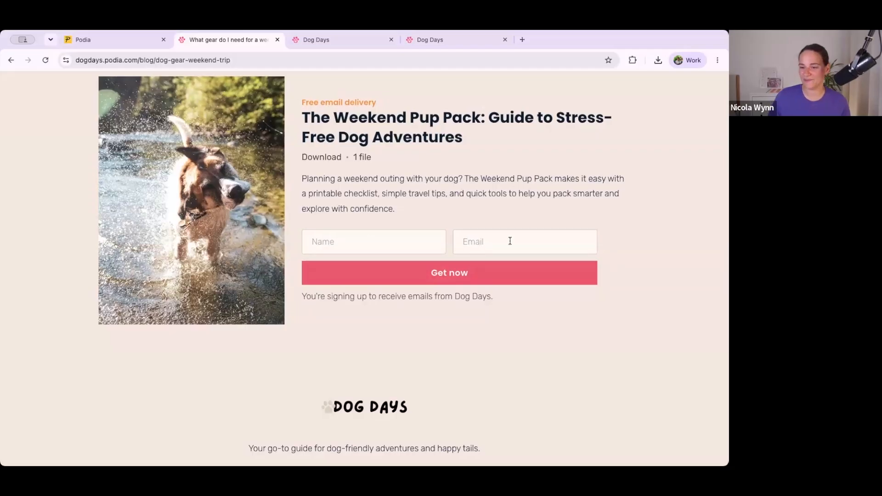
pyautogui.scroll(1, 449, 279)
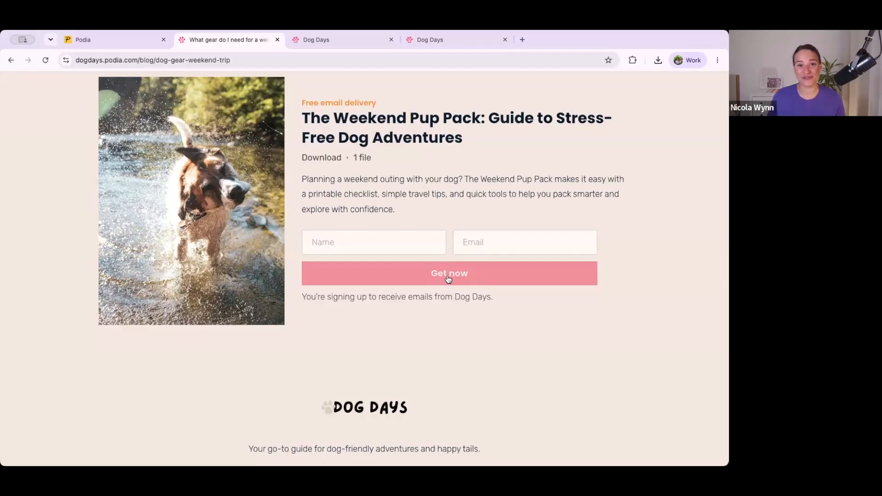
# Return from the live blog post to the Dog Days homepage and check its newsletter signup form above the footer
pyautogui.scroll(2, 448, 279)
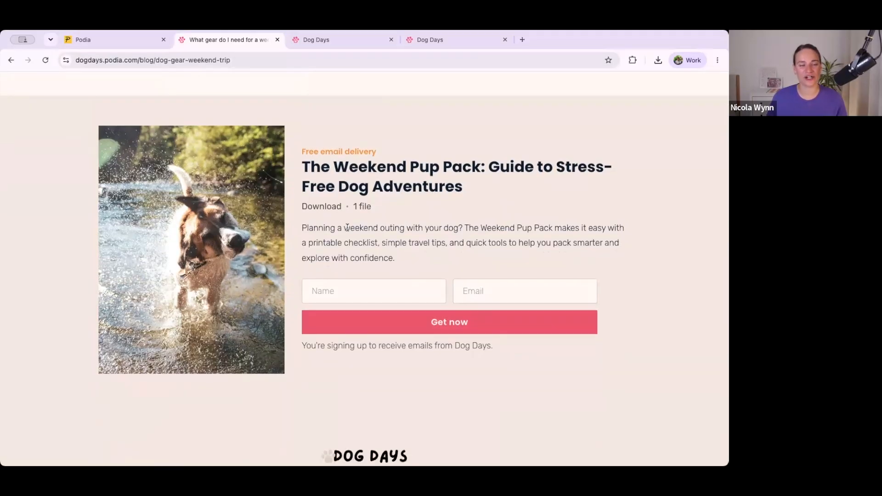
pyautogui.scroll(20, 346, 228)
pyautogui.scroll(2, 366, 120)
pyautogui.click(364, 94)
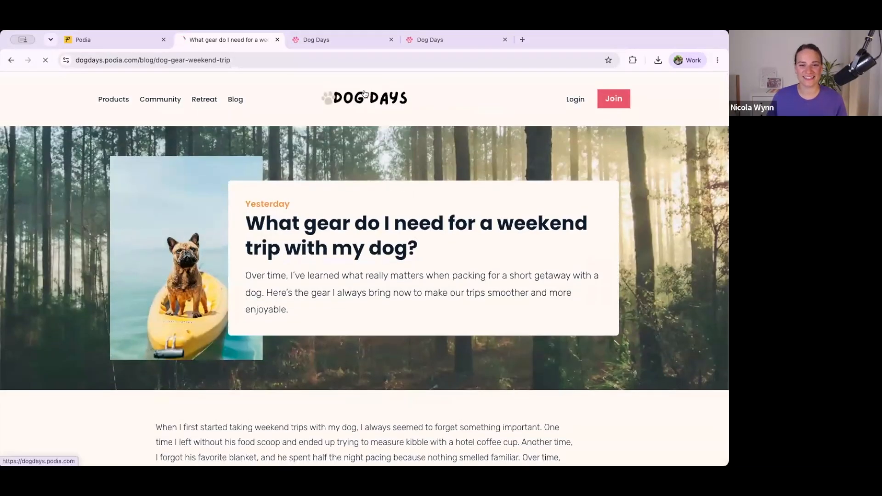
pyautogui.scroll(-15, 380, 159)
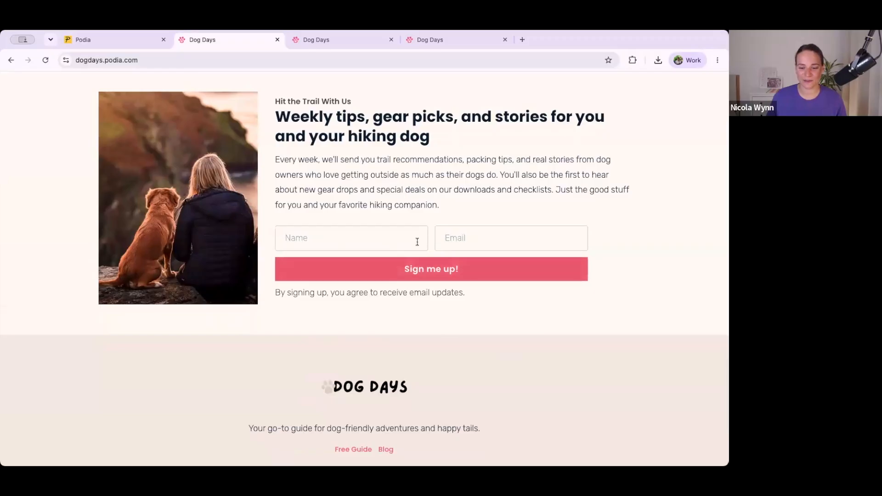
# Open the live blog post "Trail Snacks for You and Your Dog" and check its Weekend Pup Pack signup section
pyautogui.click(386, 450)
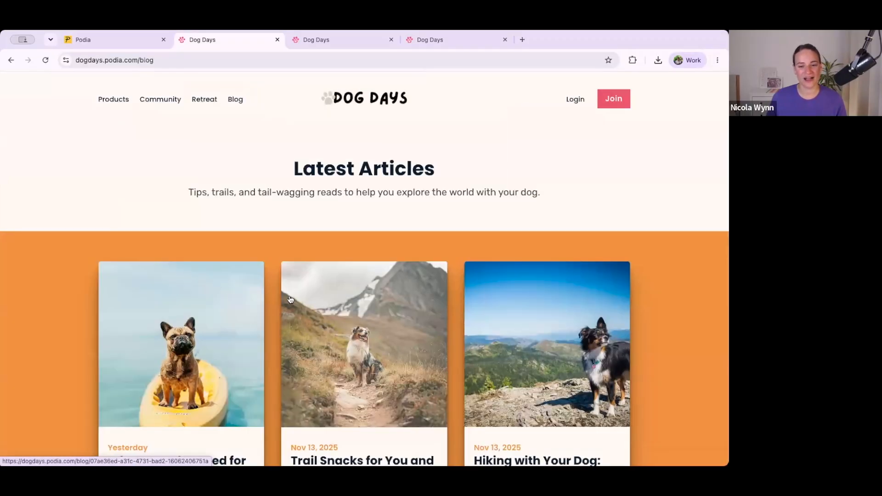
pyautogui.scroll(-4, 320, 315)
pyautogui.click(334, 304)
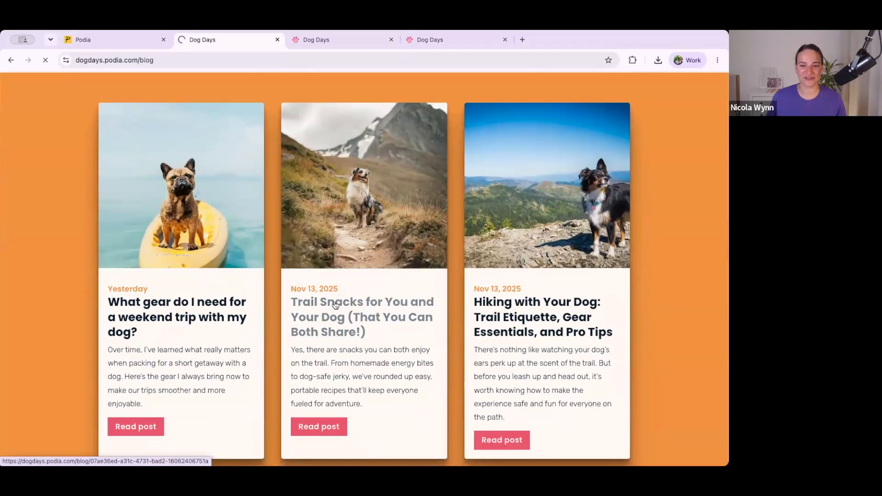
pyautogui.scroll(-20, 334, 302)
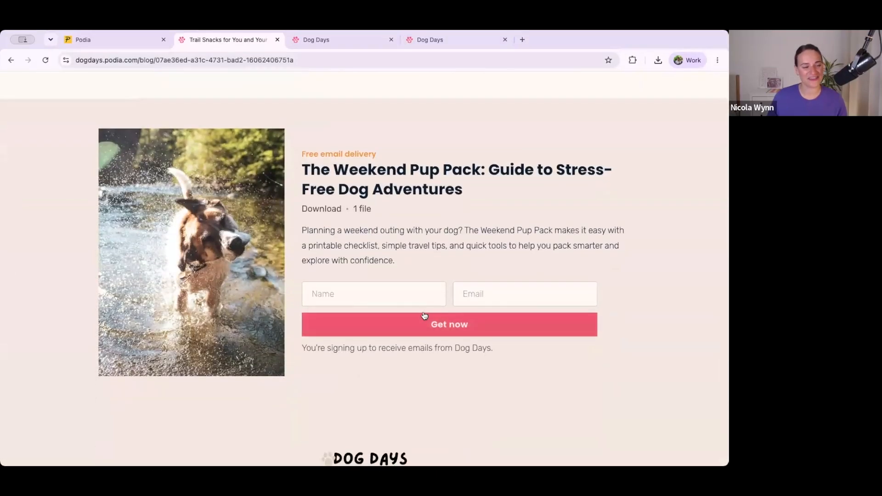
# Close the Blog post page editor and open the audience contacts list
pyautogui.click(134, 41)
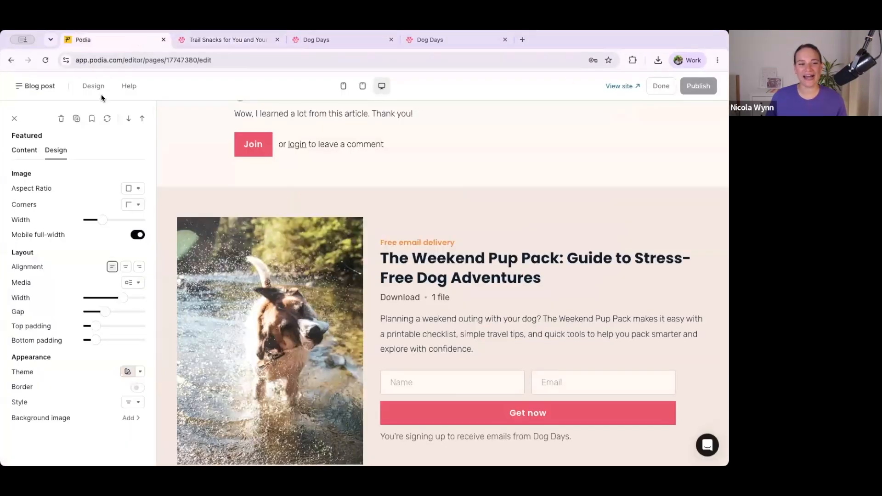
pyautogui.click(673, 86)
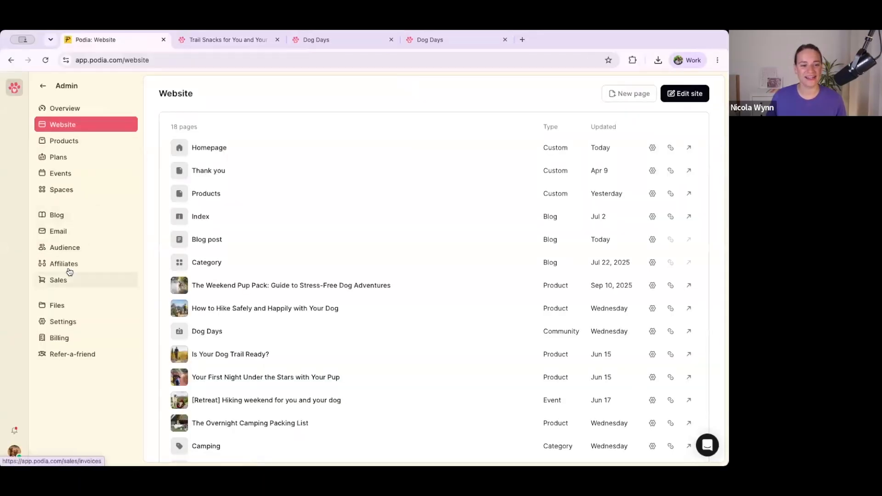
pyautogui.click(61, 250)
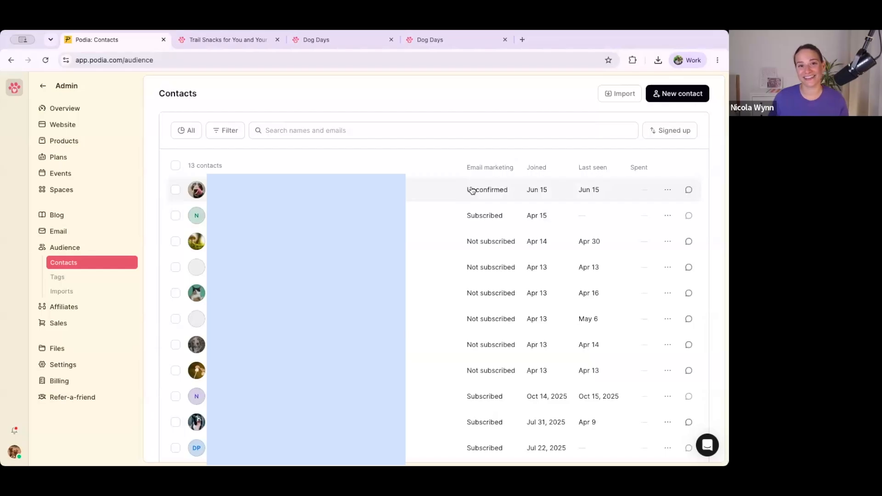
# Examine the actions available for the unconfirmed contact and the email marketing statuses in the contacts list
pyautogui.click(669, 192)
pyautogui.scroll(-2, 655, 194)
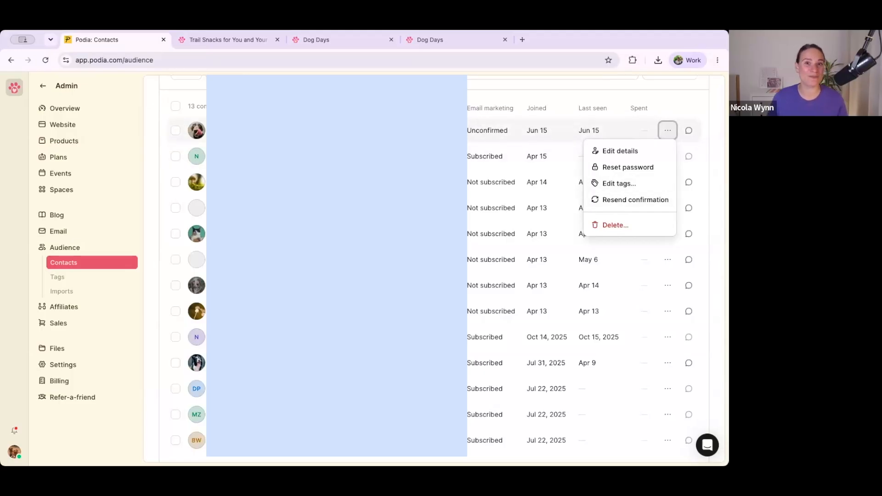
pyautogui.press('Escape')
pyautogui.scroll(2, 192, 134)
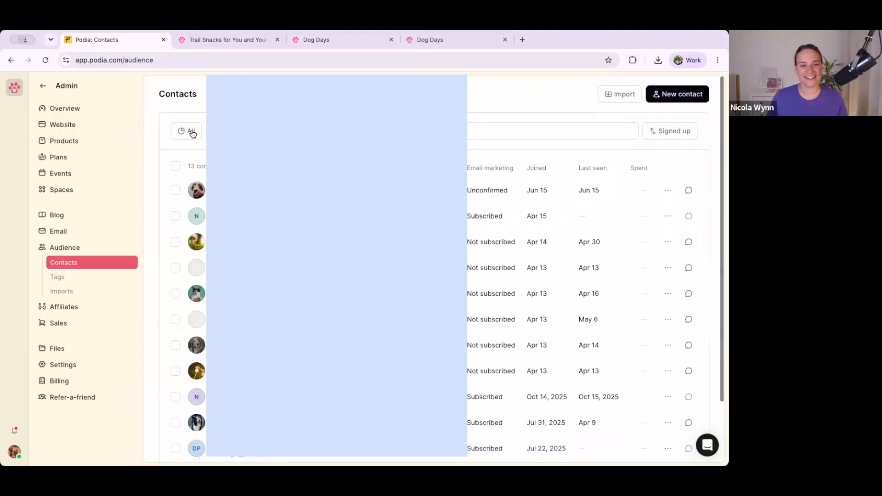
# Filter the contacts by the specific product "The Weekend Pup Pack: Guide to Stress-Free Dog Adventures", signed up any time
pyautogui.click(225, 130)
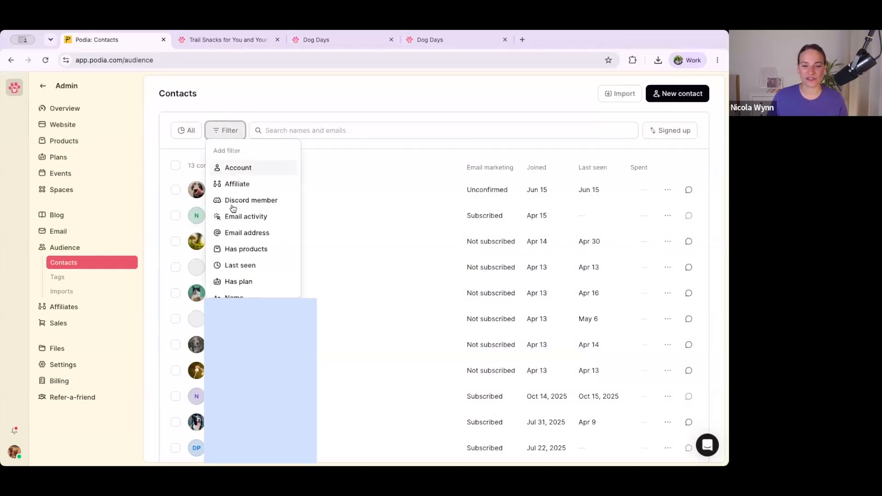
pyautogui.click(252, 250)
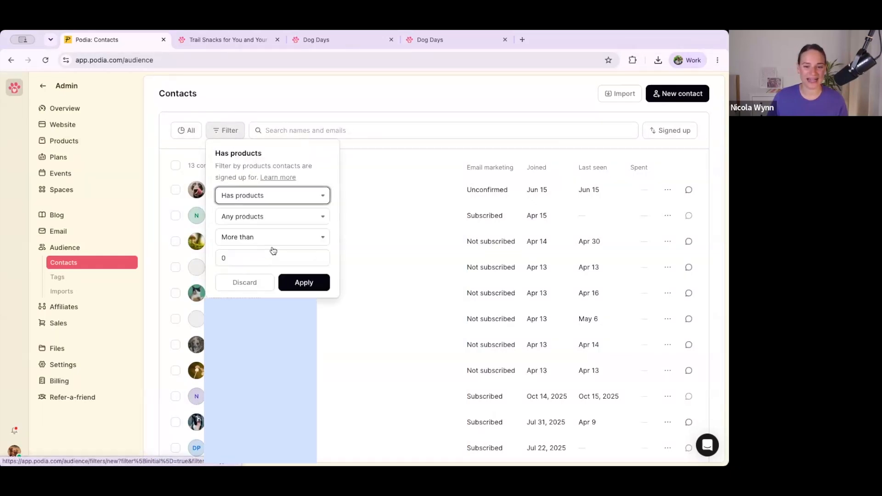
pyautogui.click(248, 218)
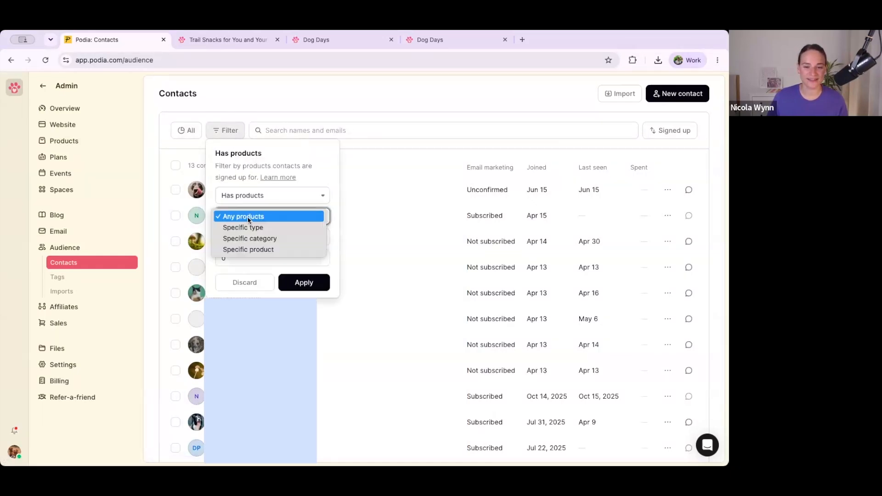
pyautogui.click(250, 250)
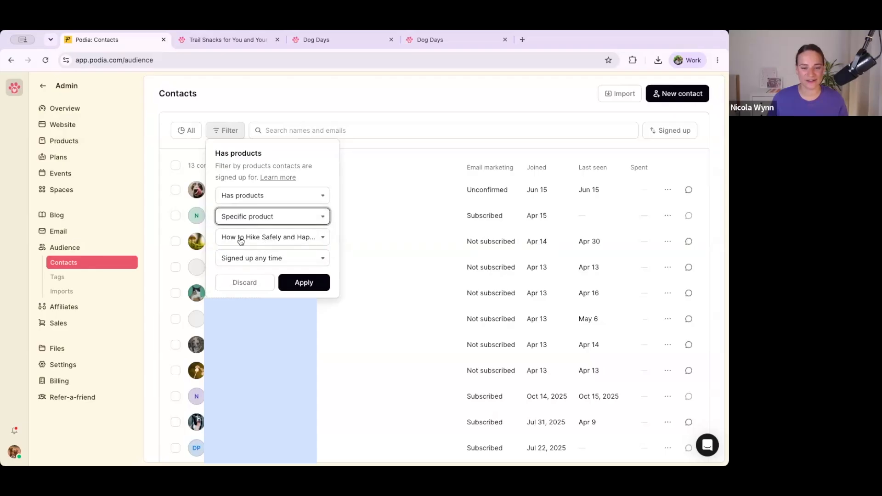
pyautogui.click(243, 238)
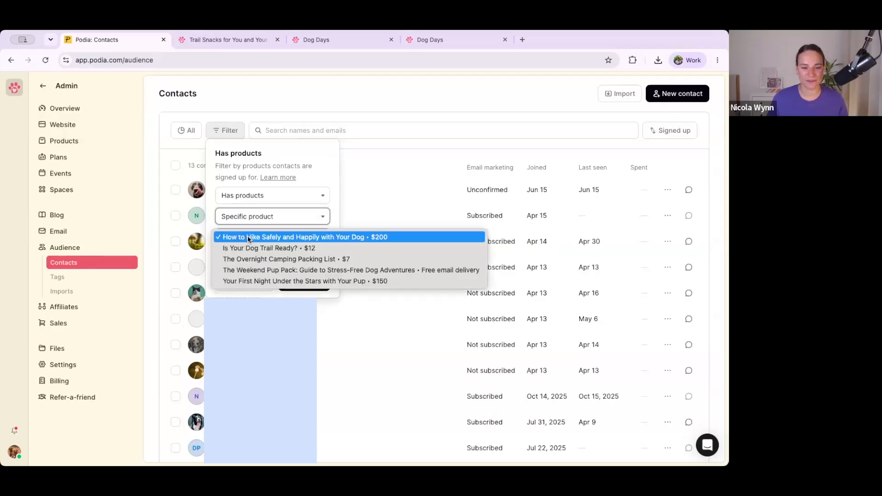
pyautogui.click(256, 270)
pyautogui.click(311, 287)
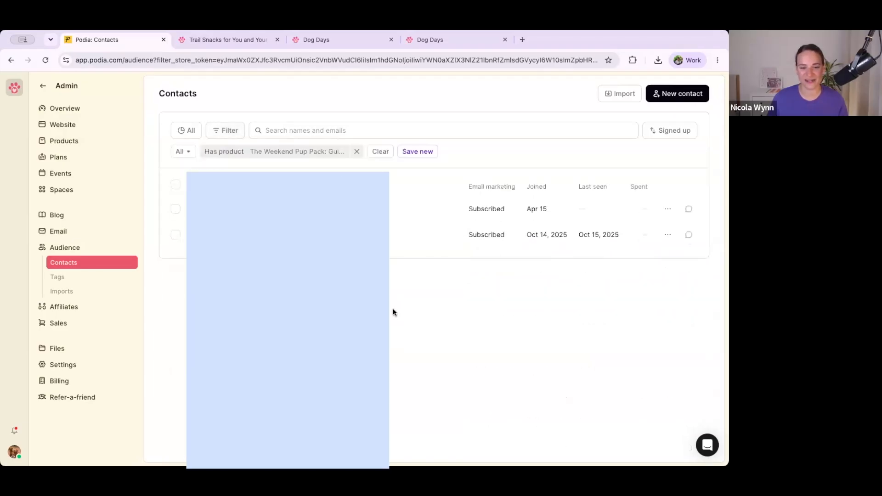
# Remove the product filter from the contacts and review the other available filter types
pyautogui.click(356, 151)
pyautogui.click(226, 132)
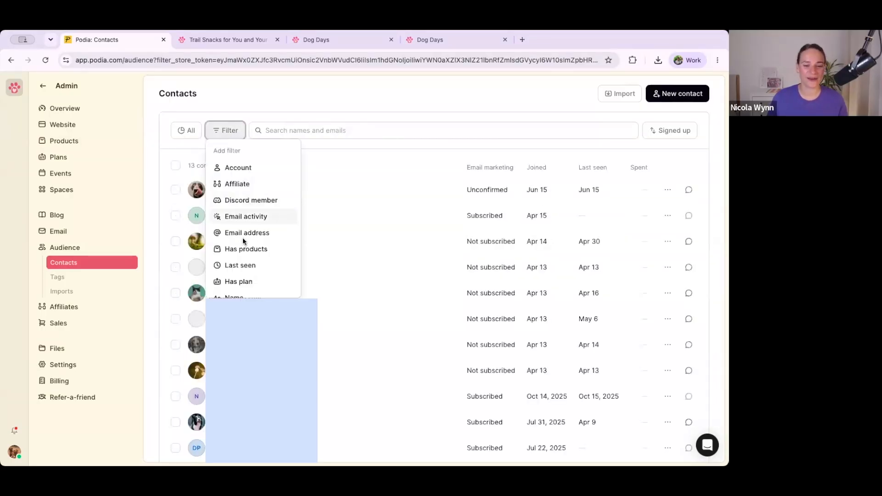
pyautogui.scroll(-3, 242, 244)
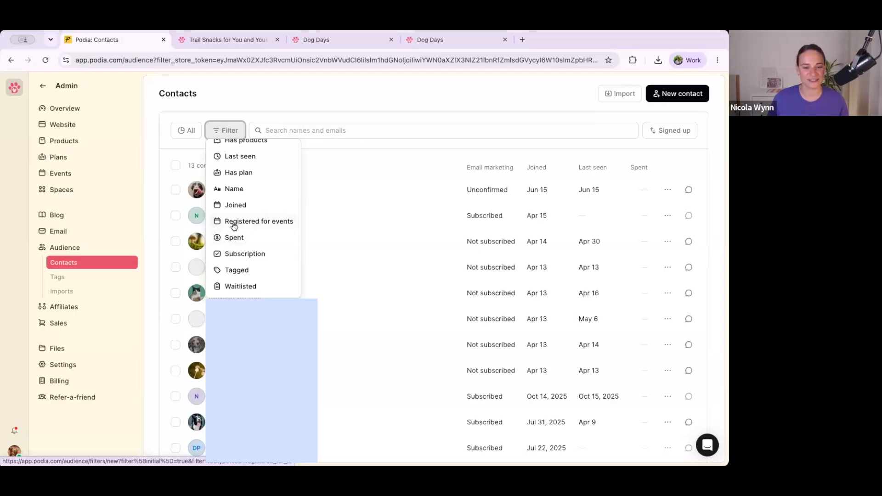
pyautogui.click(393, 98)
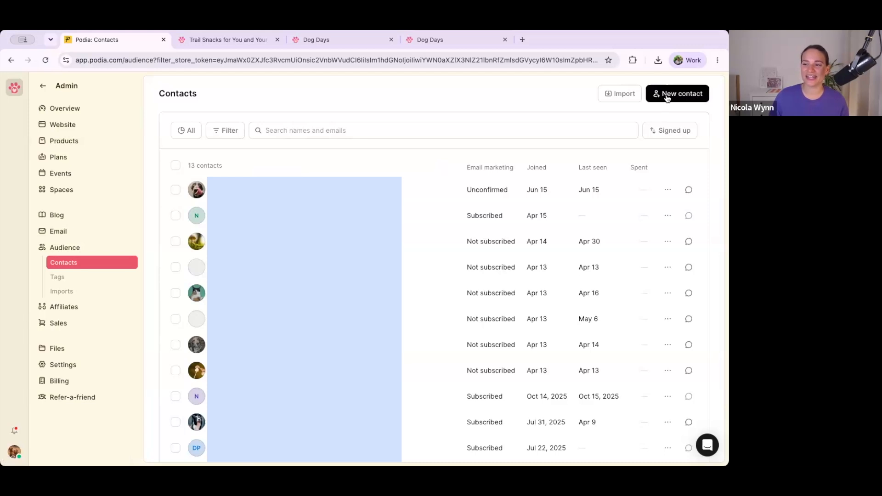
pyautogui.scroll(-1, 661, 99)
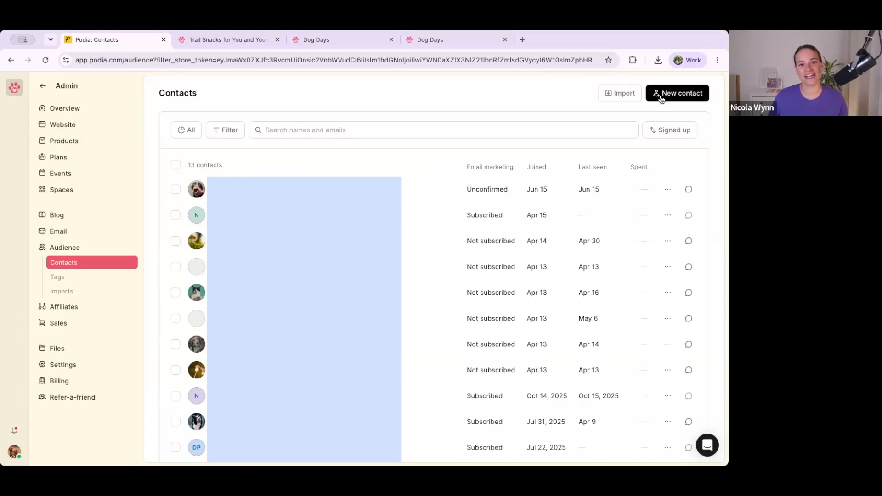
pyautogui.scroll(1, 686, 101)
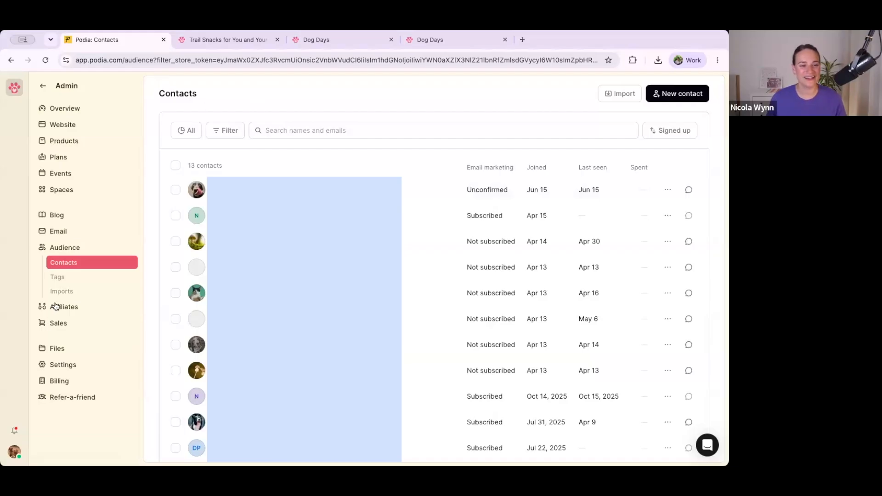
# Create a new email broadcast and name it "Newsletter 2"
pyautogui.click(54, 232)
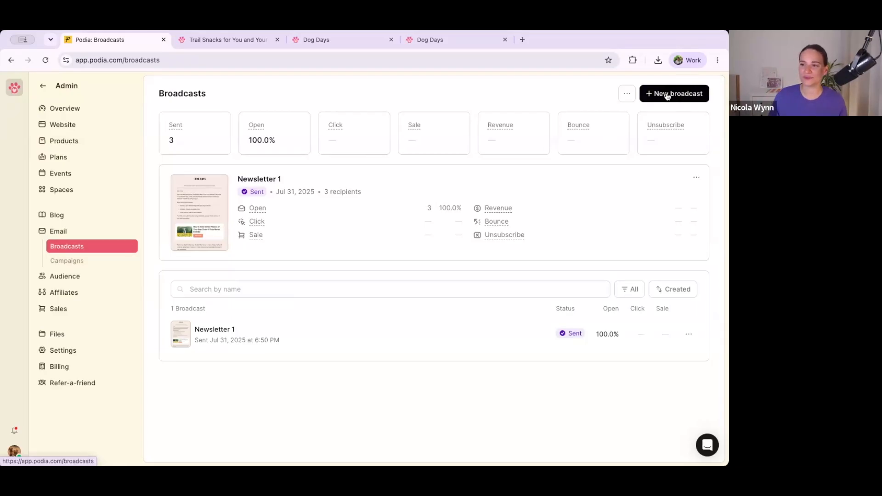
pyautogui.click(667, 95)
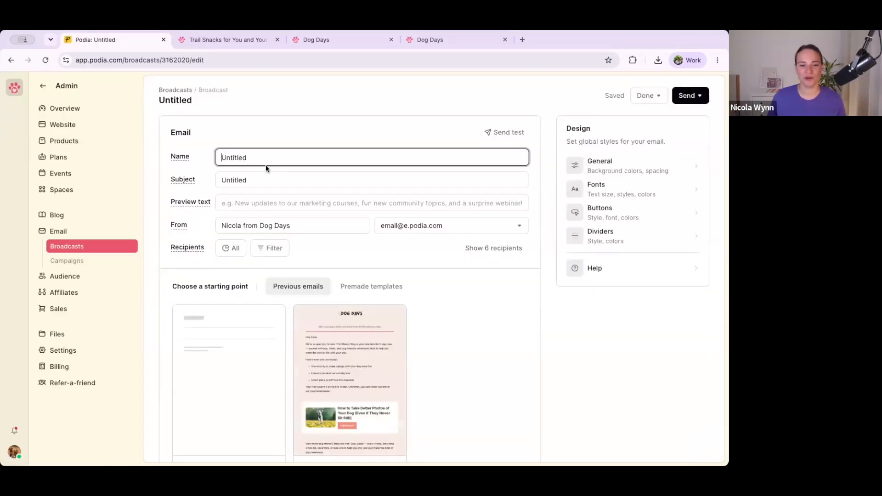
pyautogui.press('super+a')
pyautogui.write('Newsle')
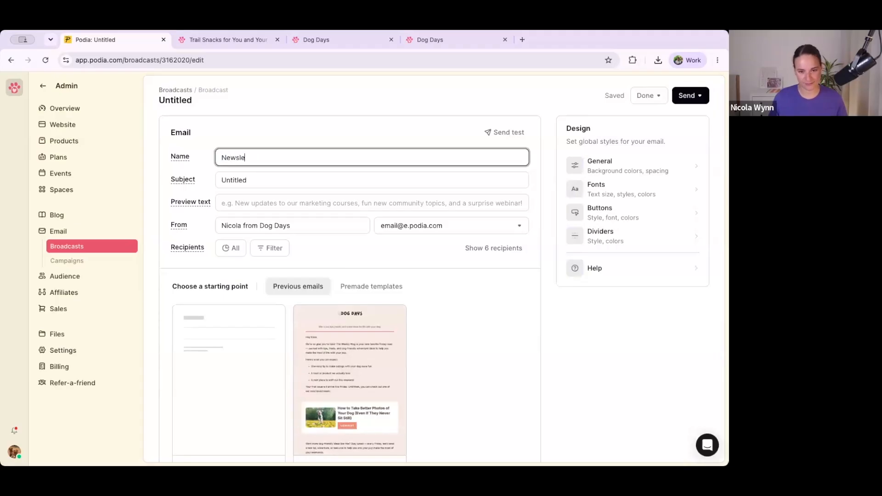
pyautogui.write('tter 1')
pyautogui.press('BackSpace')
pyautogui.write('2')
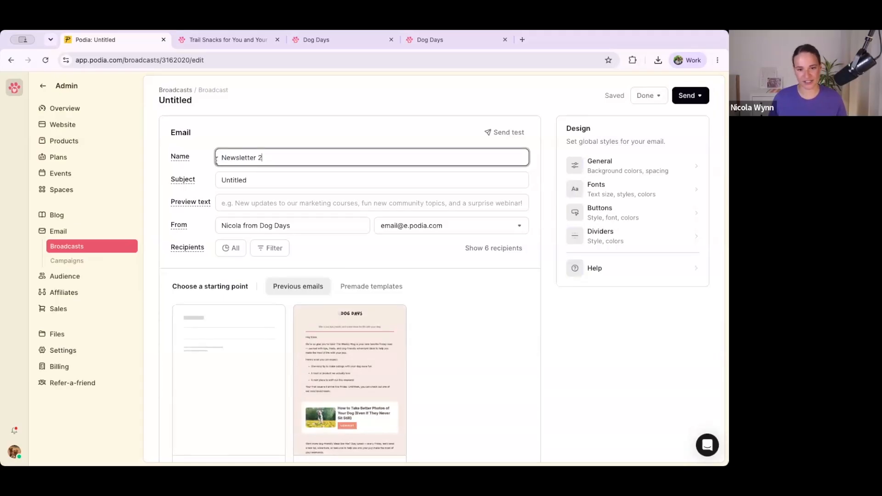
# Set the broadcast's subject to "Hitting the trail with your dog this summer? Read this first"
pyautogui.press('Tab')
pyautogui.press('super+Tab')
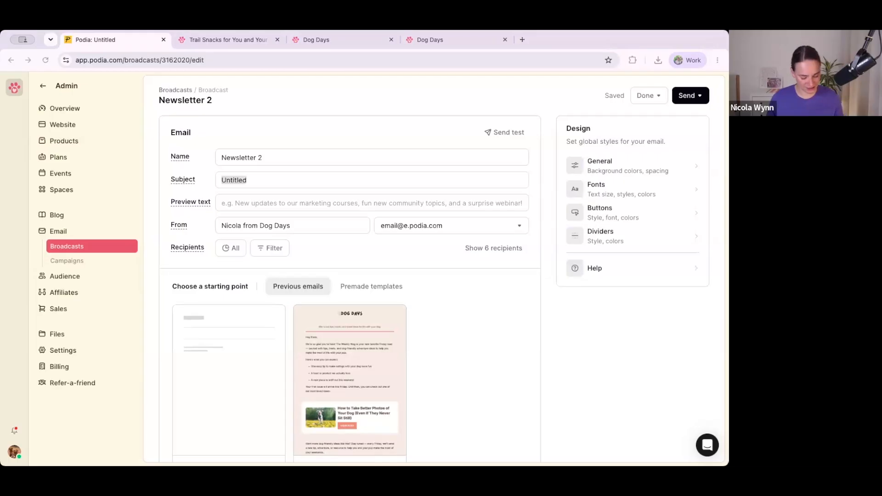
pyautogui.press('super+Tab')
pyautogui.write('Hitting the trail with your dog this summer? Read this first')
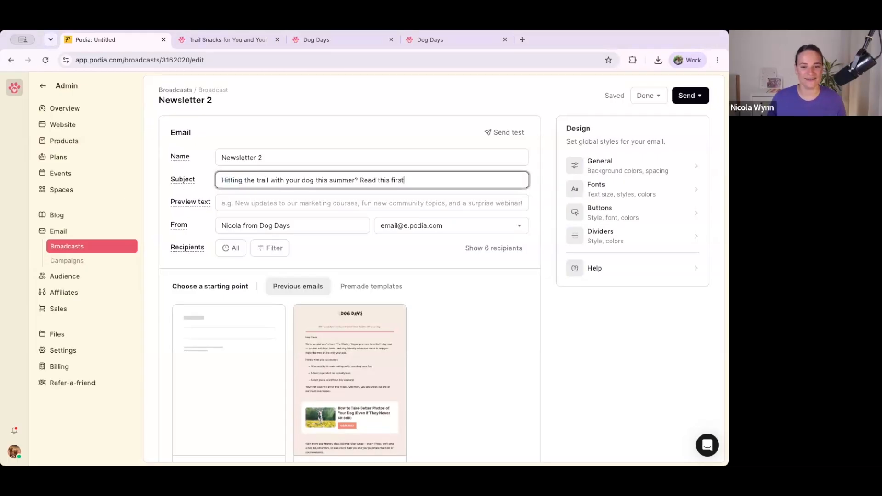
# Set the preview text to "A few things to know before you and your pup hit the trails together."
pyautogui.click(312, 204)
pyautogui.write('A few things to know before you and your pup hit the trails together.')
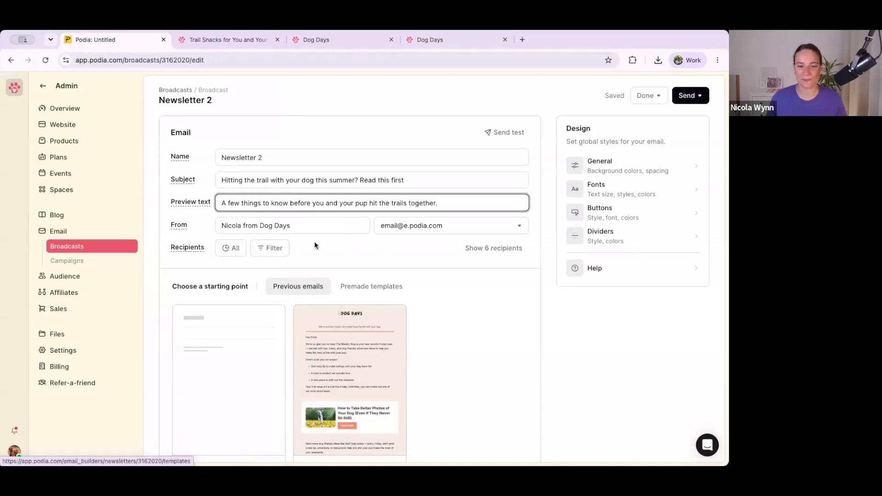
# Review the filter types available for narrowing the broadcast's recipients, leaving the recipients unfiltered
pyautogui.click(270, 249)
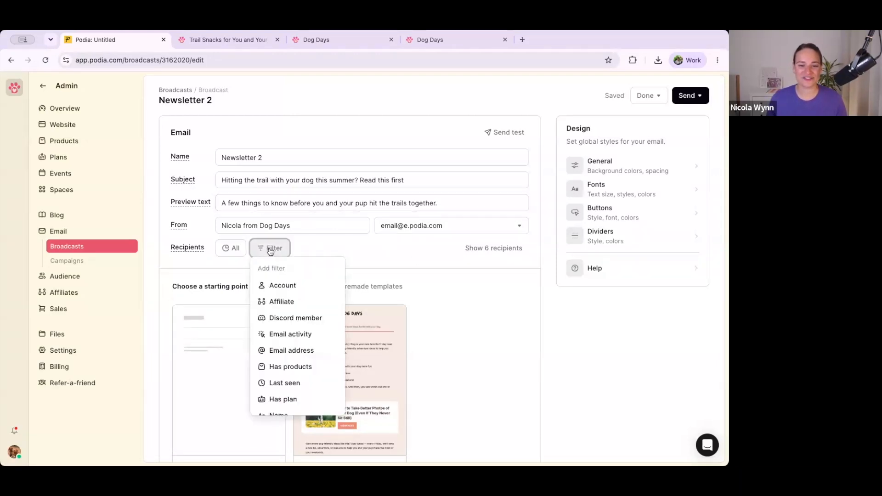
pyautogui.scroll(-2, 288, 342)
pyautogui.scroll(-2, 288, 342)
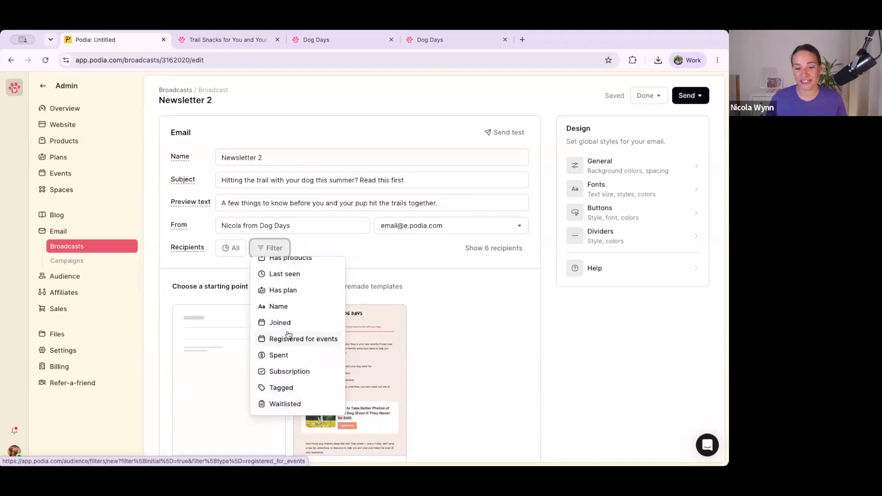
pyautogui.scroll(3, 288, 335)
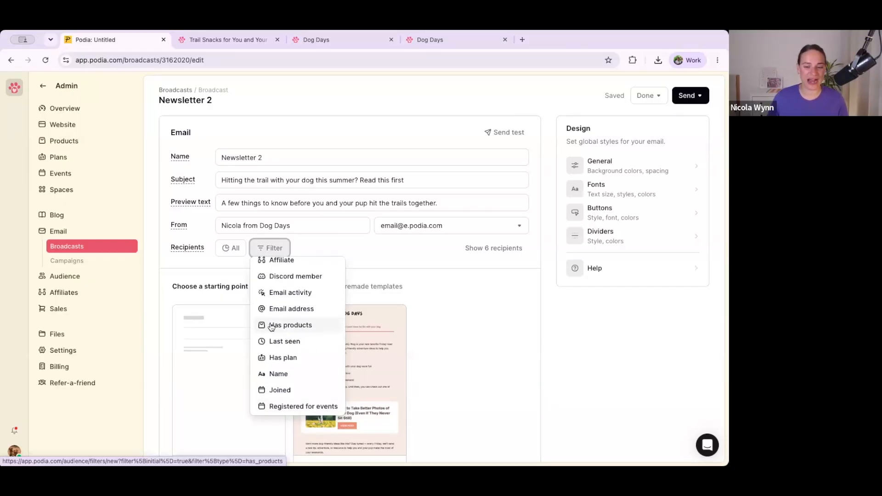
pyautogui.scroll(2, 272, 327)
pyautogui.scroll(-3, 289, 349)
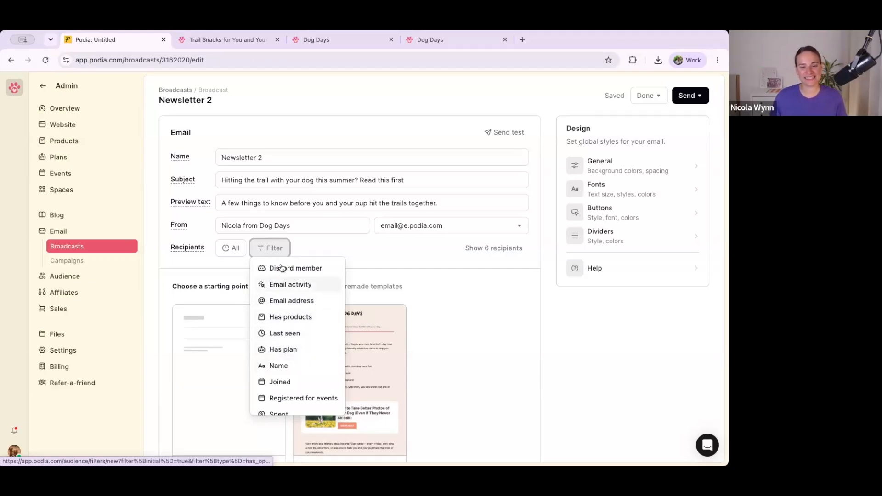
pyautogui.scroll(-3, 298, 349)
pyautogui.scroll(5, 299, 395)
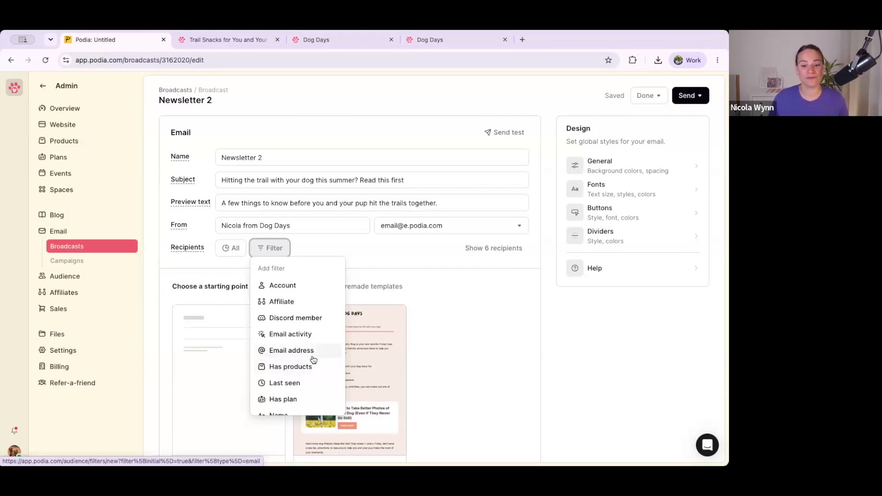
pyautogui.scroll(-3, 313, 317)
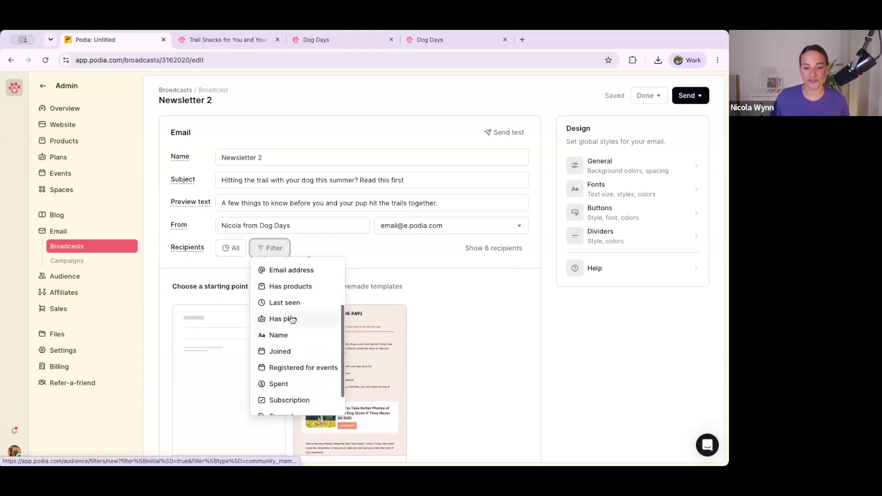
pyautogui.click(390, 253)
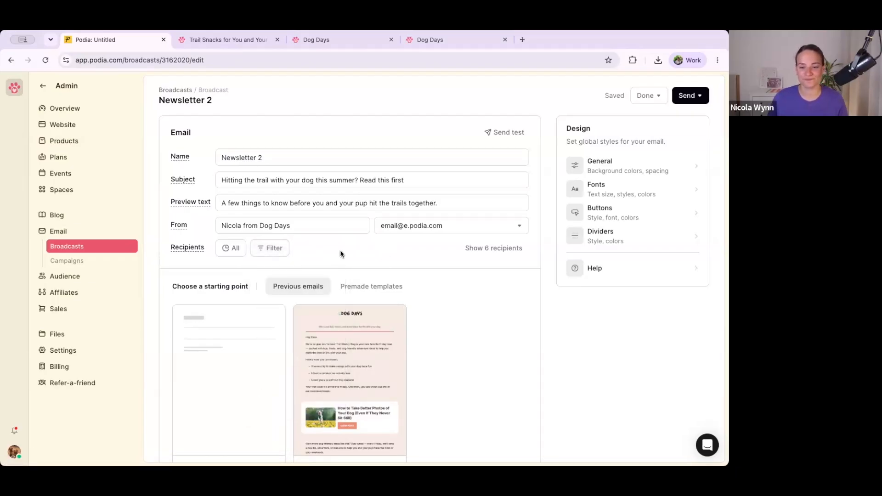
# Look through the premade email templates and start the broadcast from the Blank template
pyautogui.scroll(-2, 340, 253)
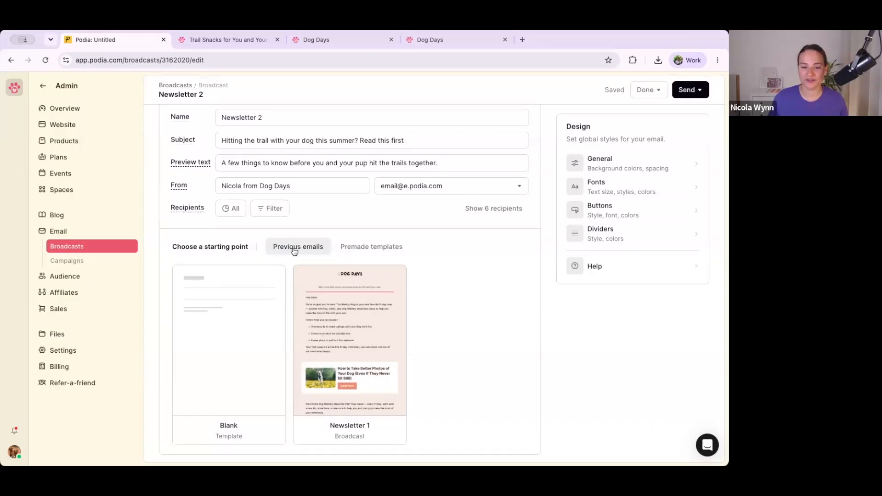
pyautogui.click(373, 248)
pyautogui.scroll(-8, 380, 263)
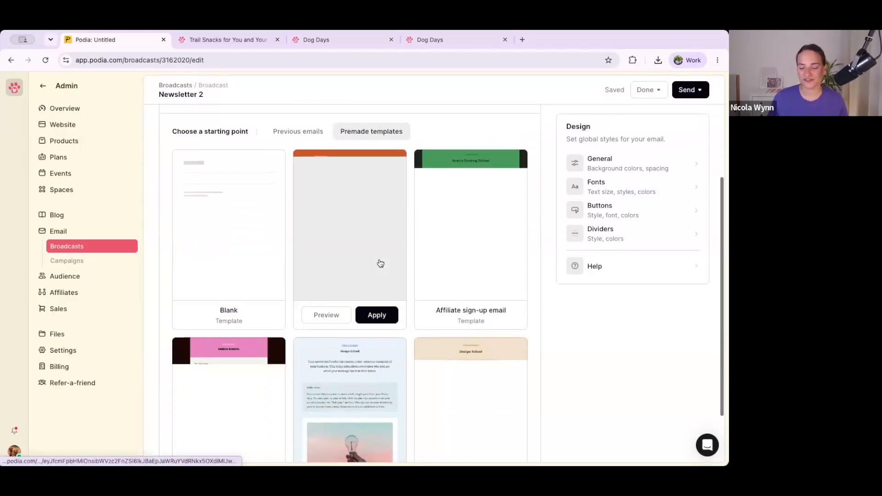
pyautogui.scroll(-12, 380, 263)
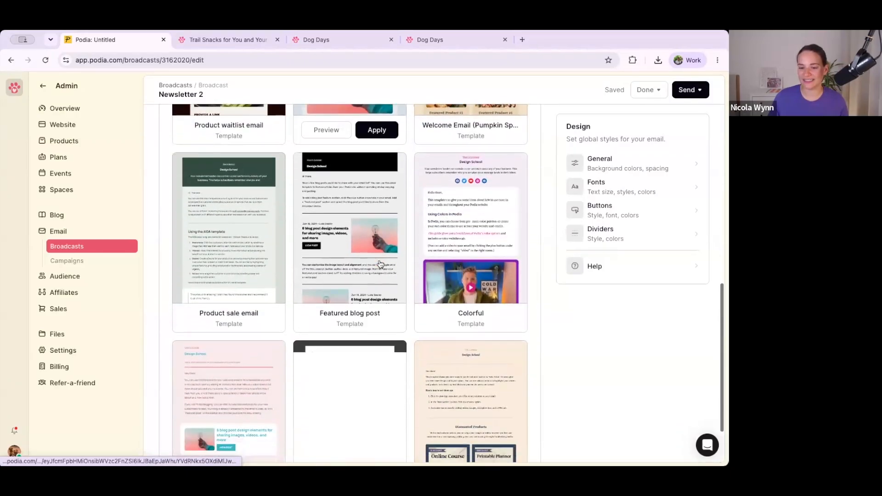
pyautogui.scroll(-3, 338, 330)
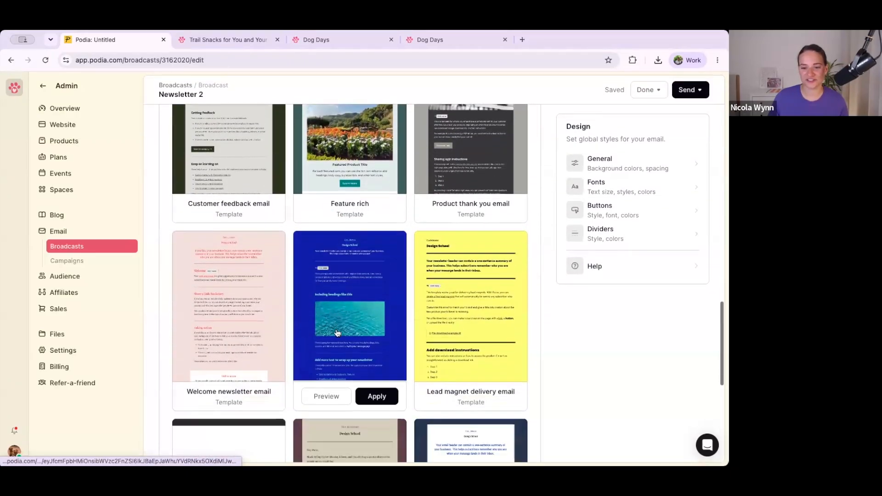
pyautogui.scroll(12, 337, 330)
pyautogui.scroll(11, 337, 330)
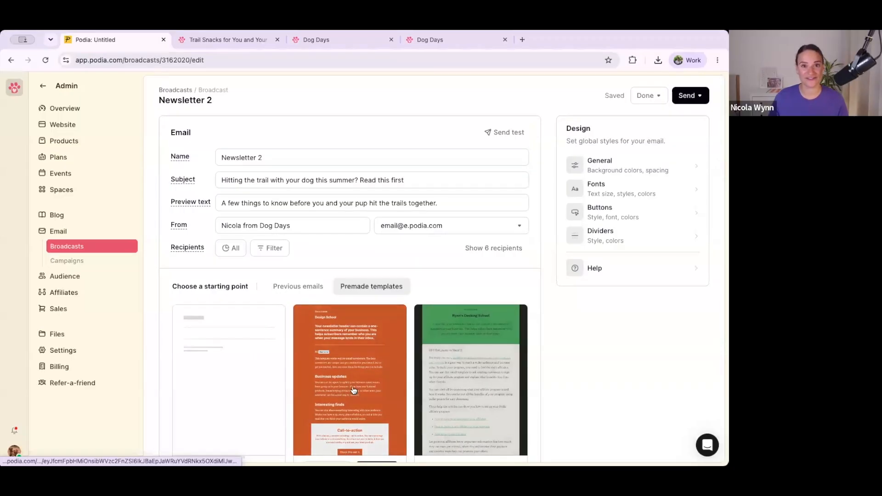
pyautogui.moveTo(250, 348)
pyautogui.scroll(-2, 249, 368)
pyautogui.click(249, 390)
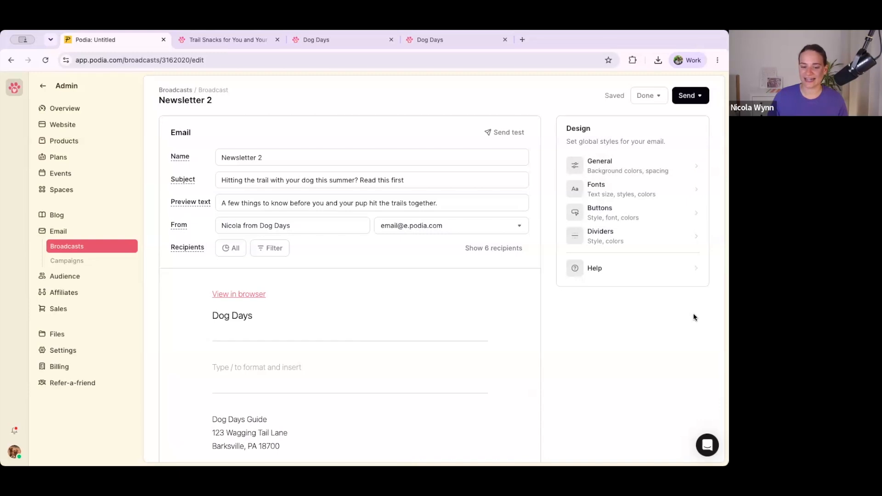
# Set both the email background and the sections background to the lightest off-white site color
pyautogui.click(645, 167)
pyautogui.click(680, 180)
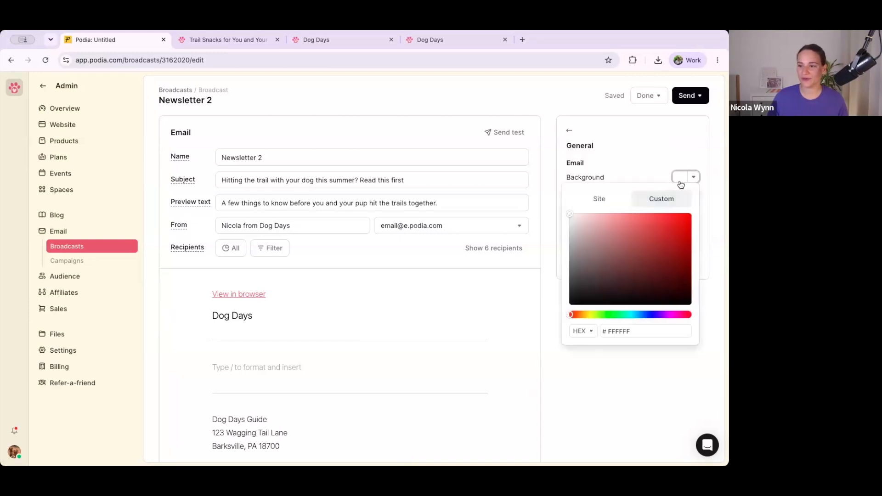
pyautogui.click(598, 202)
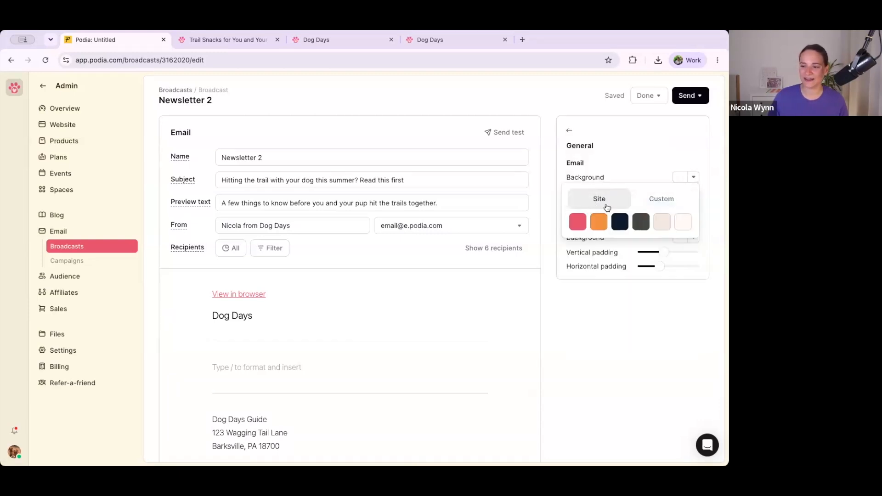
pyautogui.click(684, 222)
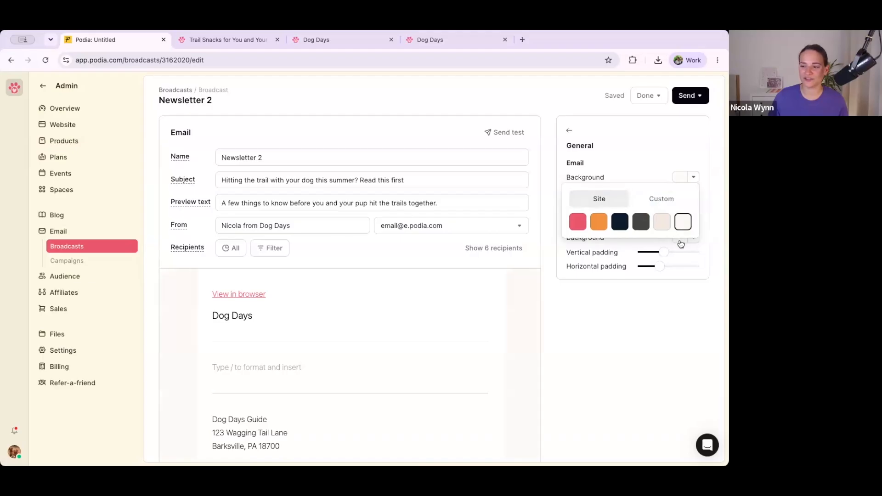
pyautogui.click(680, 238)
pyautogui.click(593, 267)
pyautogui.click(683, 282)
pyautogui.click(616, 228)
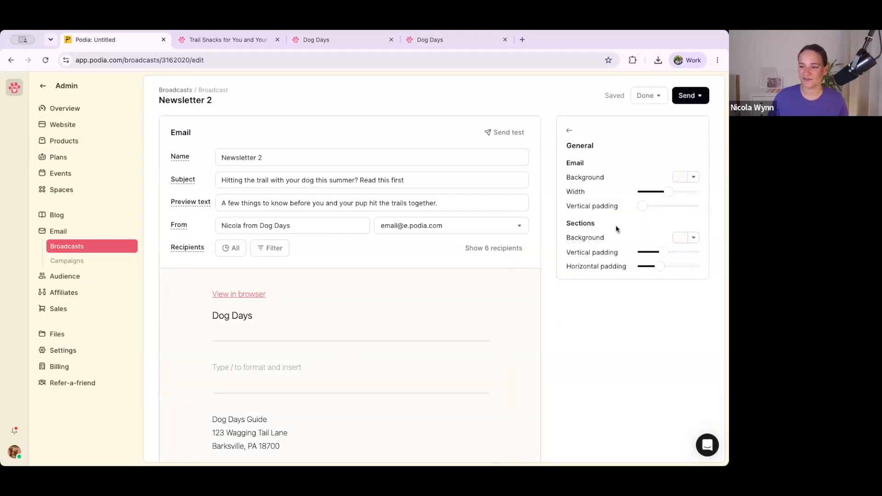
pyautogui.click(568, 134)
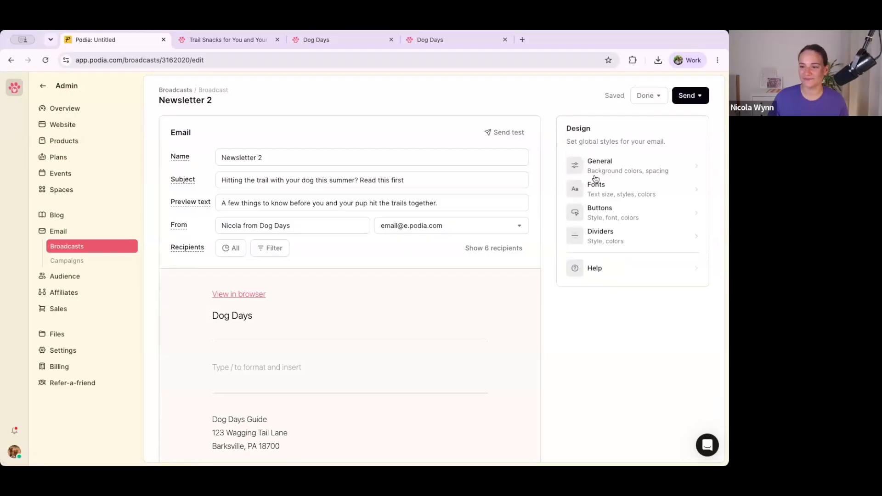
# Set the typeface of both paragraphs and headings to Poppins in the email's global font styles
pyautogui.click(596, 188)
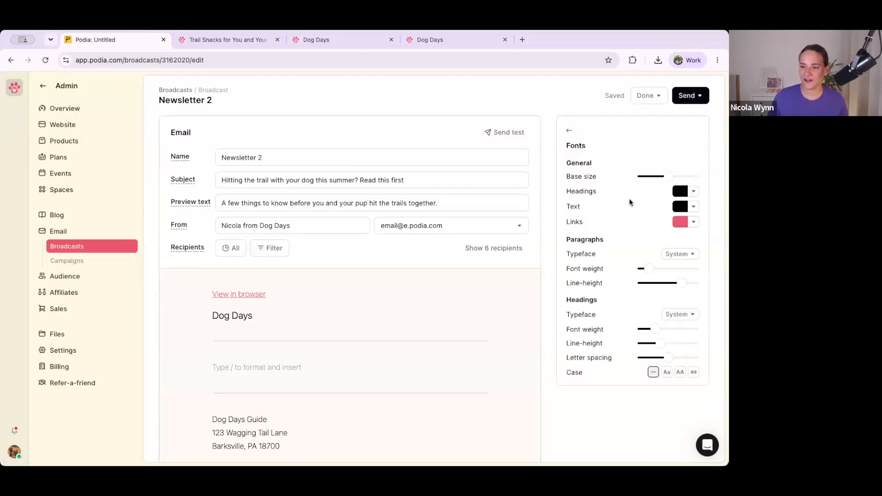
pyautogui.click(679, 254)
pyautogui.scroll(-2, 644, 299)
pyautogui.scroll(4, 644, 299)
pyautogui.click(641, 287)
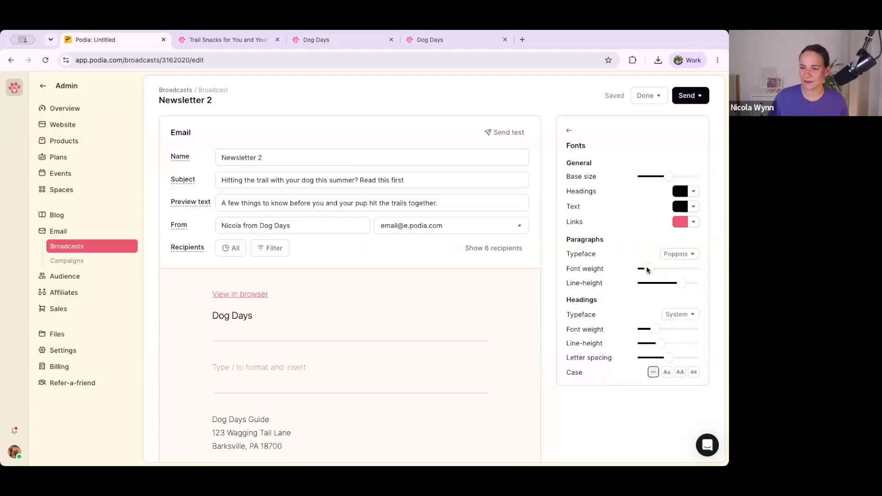
pyautogui.scroll(-2, 671, 294)
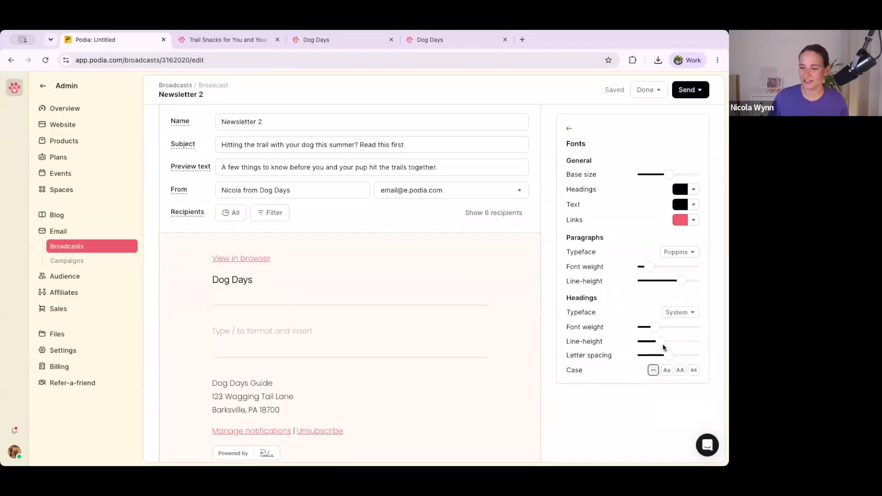
pyautogui.click(679, 312)
pyautogui.click(643, 216)
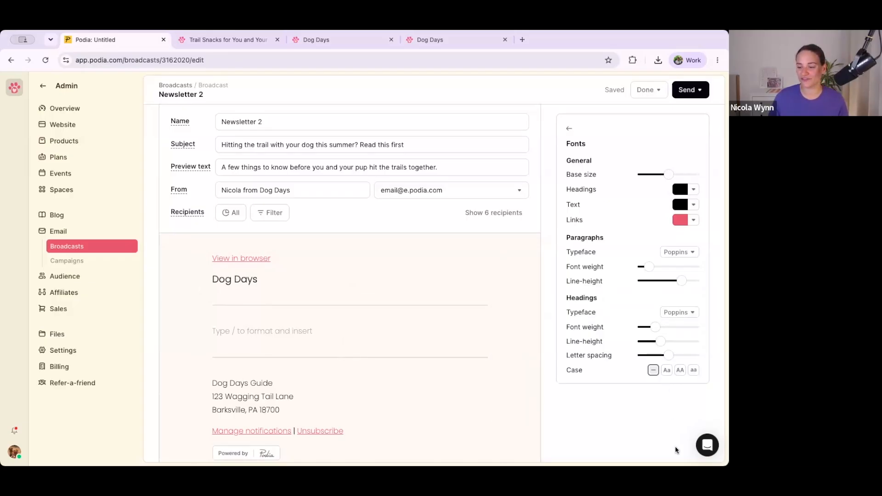
# Replace the site name in the email header with the site logo, reduce the logo's width and center the header
pyautogui.click(292, 267)
pyautogui.click(680, 176)
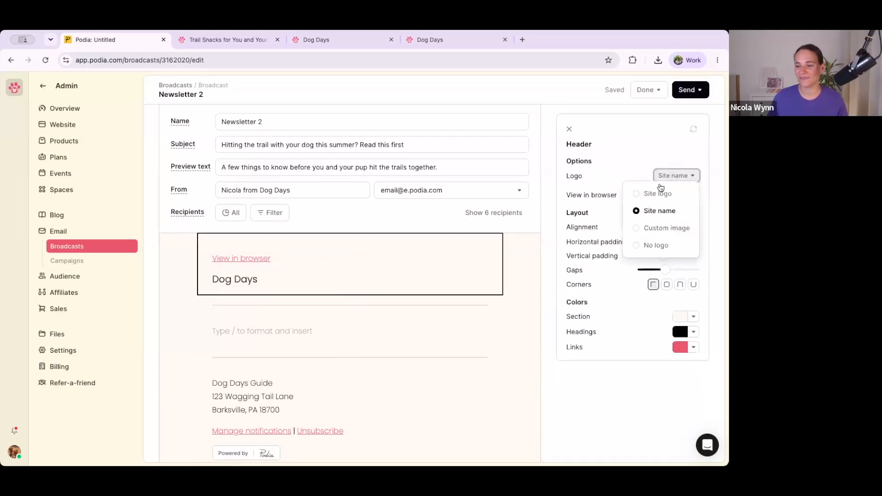
pyautogui.click(650, 191)
pyautogui.moveTo(693, 190); pyautogui.dragTo(654, 191)
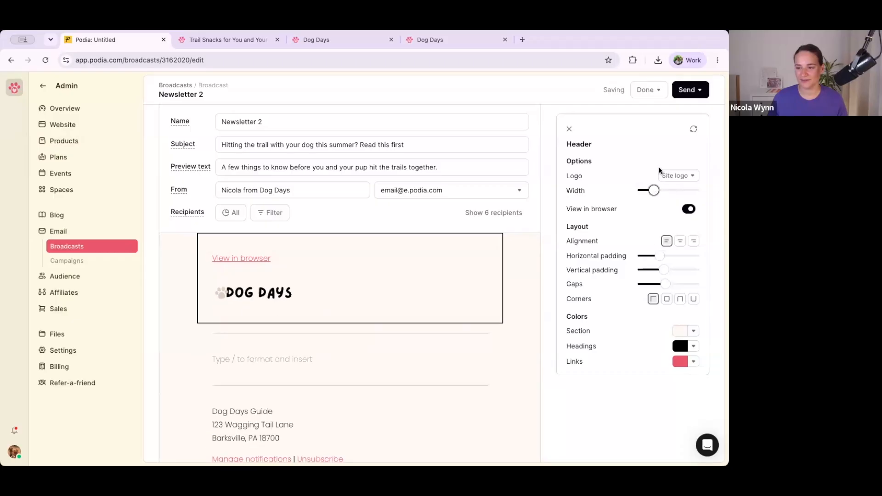
pyautogui.click(680, 241)
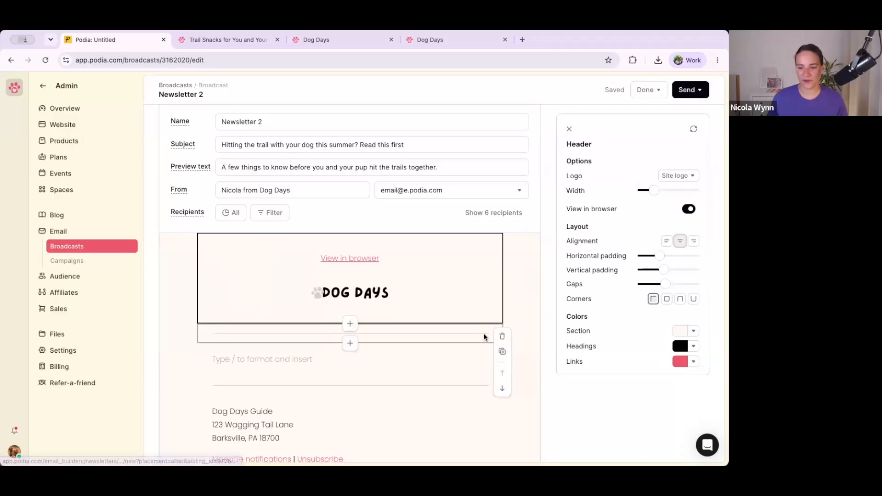
# Delete the dividers above and below the text block and center the footer's contents
pyautogui.click(502, 336)
pyautogui.click(473, 415)
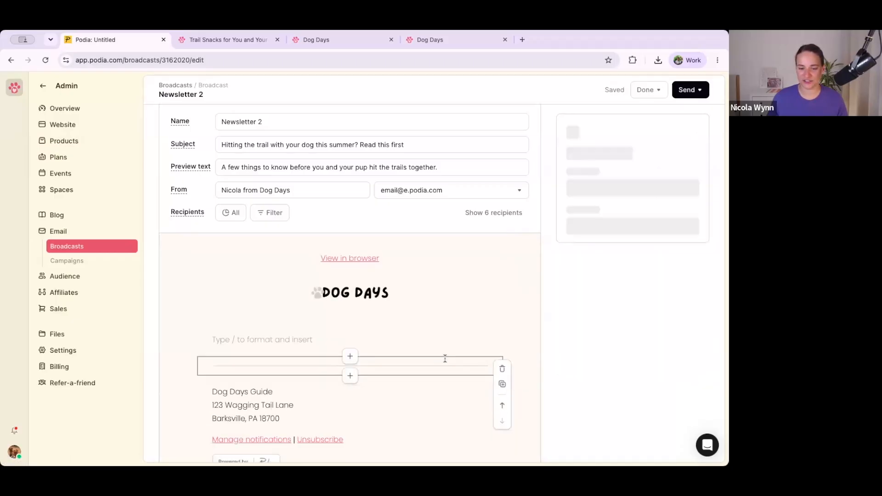
pyautogui.click(503, 370)
pyautogui.click(474, 342)
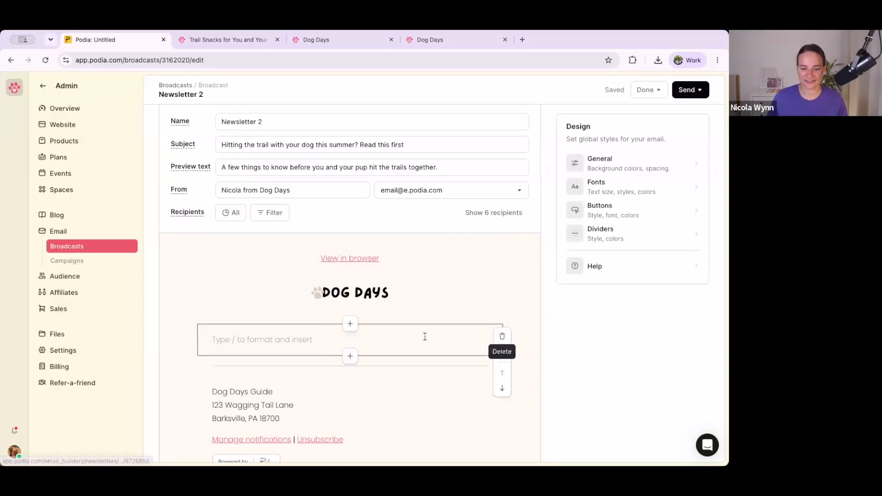
pyautogui.click(301, 376)
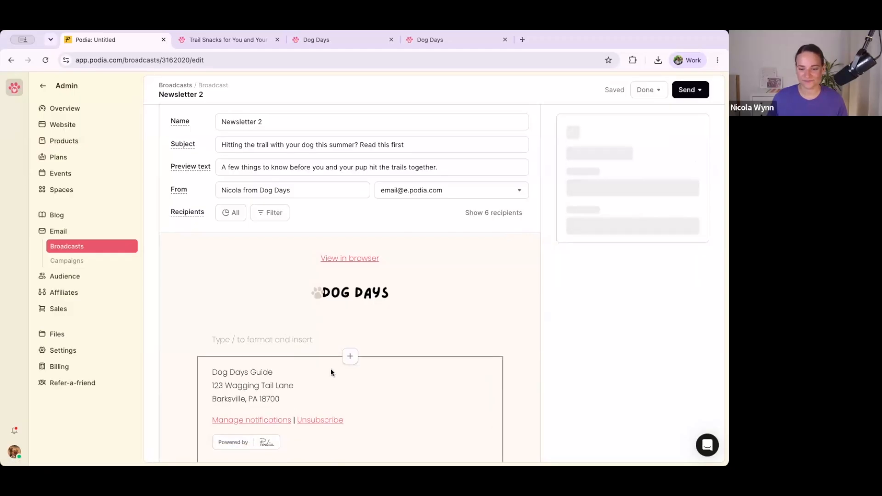
pyautogui.click(679, 213)
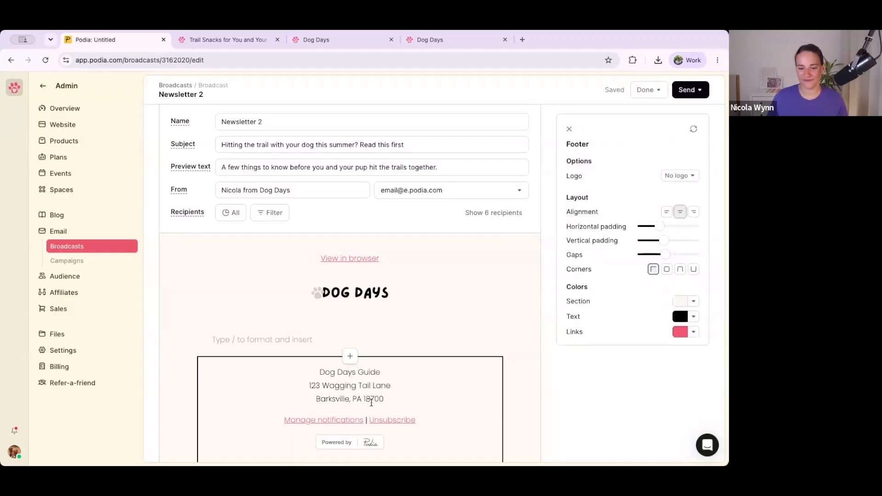
# Fill the text block with the greeting "Hello" plus the First name tag and a comma, followed by the summer dog-hiking message, four tips and sign-off
pyautogui.click(405, 340)
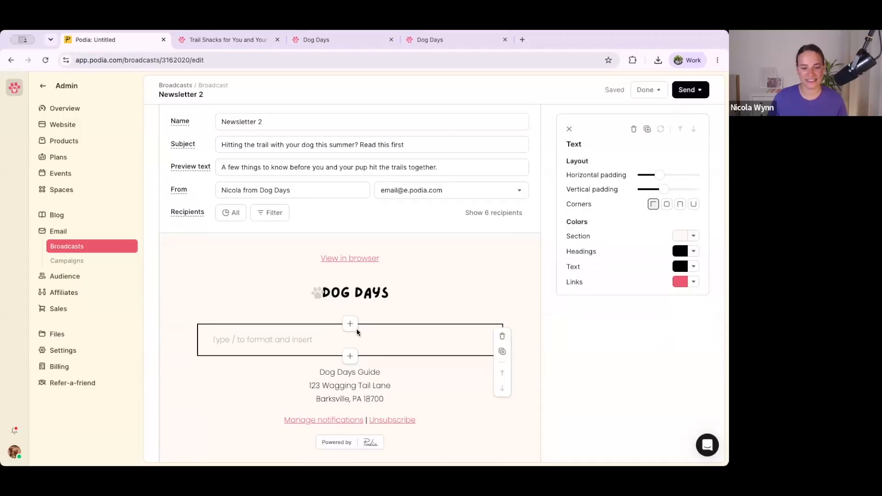
pyautogui.write('Hel')
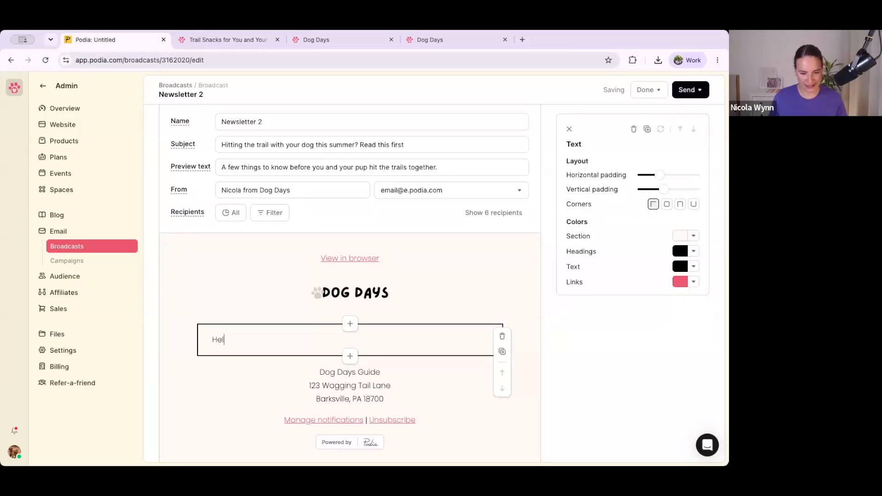
pyautogui.write('lo @')
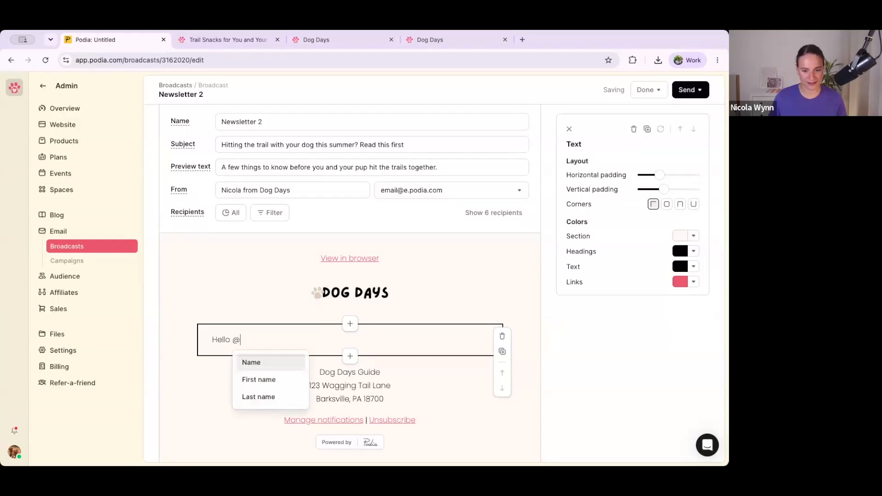
pyautogui.click(248, 380)
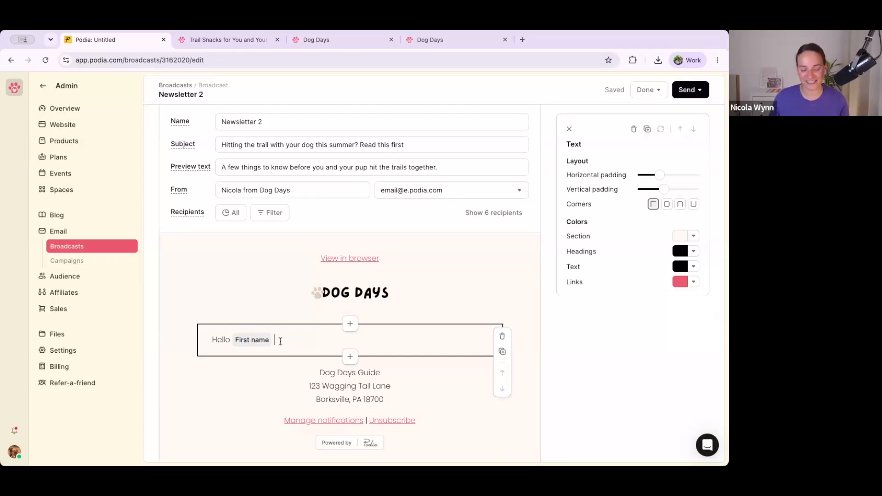
pyautogui.press('Return')
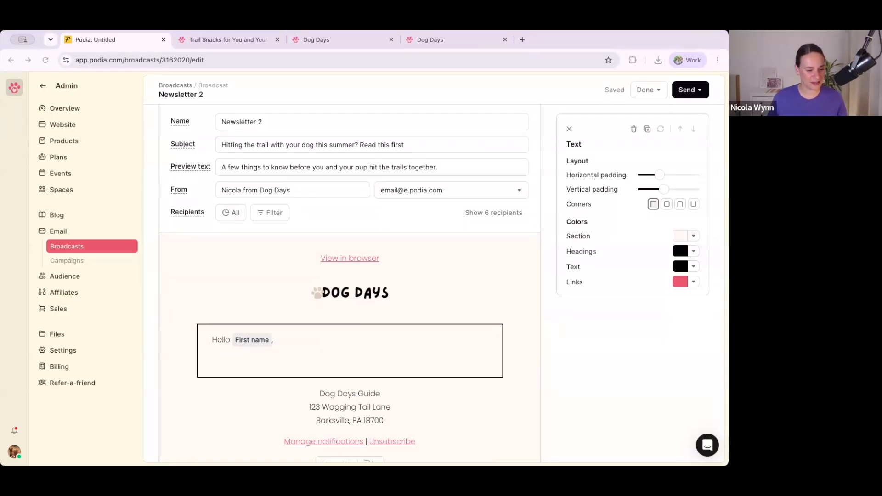
pyautogui.write("Summer hiking with your dog is one of life's simple joys, but the heat changes the rules a bit. Dogs can't cool down the way we do, so a few small adjustments can make all the difference between a great day on the trail and a rough one. Before you head out, keep these in mind: Check the ground temperature. If pavement or dirt is too hot for your bare hand, it's too hot for your dog's paws. Bring more water than you think you need, for both of you, and plan your route around shade when you can. Watch for early signs of overheating, like heavy panting, drooling, or slowing down more than usual. Time your hikes for early morning or early evening, when temperatures are lower and trails tend to be quieter too. None of this means staying inside all summer. It just means hiking a little smarter so you and your dog can keep doing what you love, together, all season long. Happy trails, Nicola")
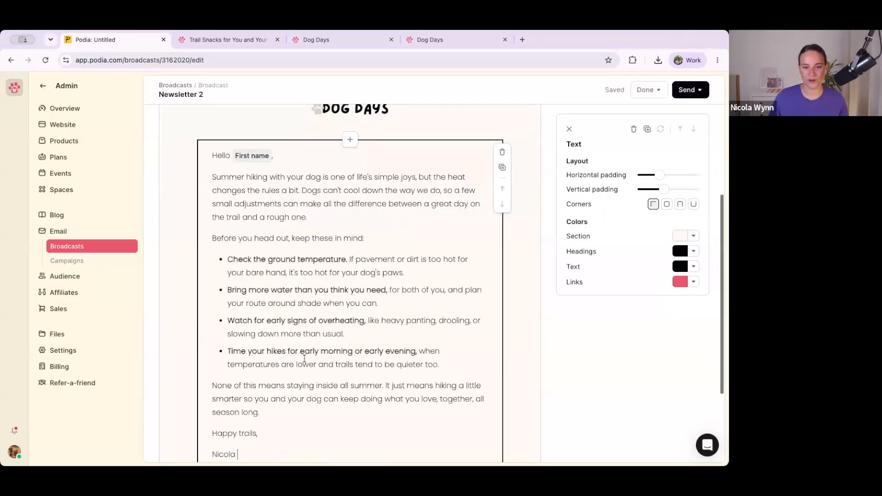
# Add a Featured post section with the "Trail Snacks for You and Your Dog" post between the sign-off and the footer
pyautogui.scroll(-2, 366, 375)
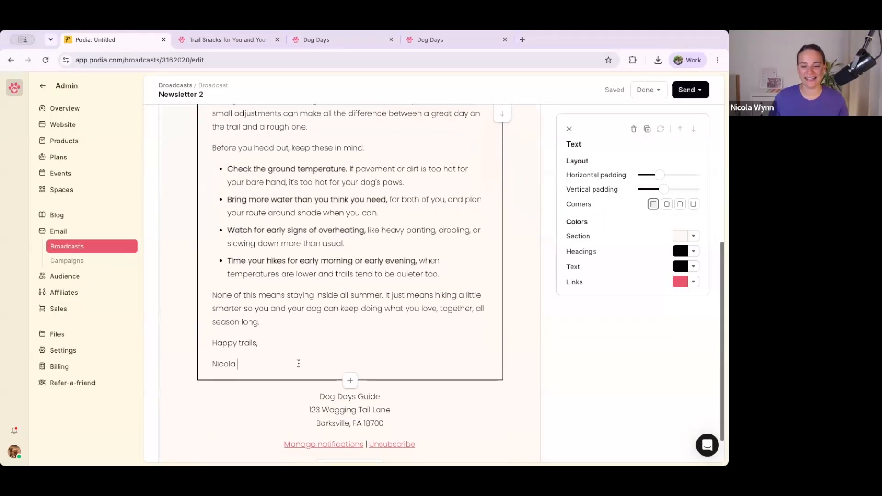
pyautogui.click(350, 380)
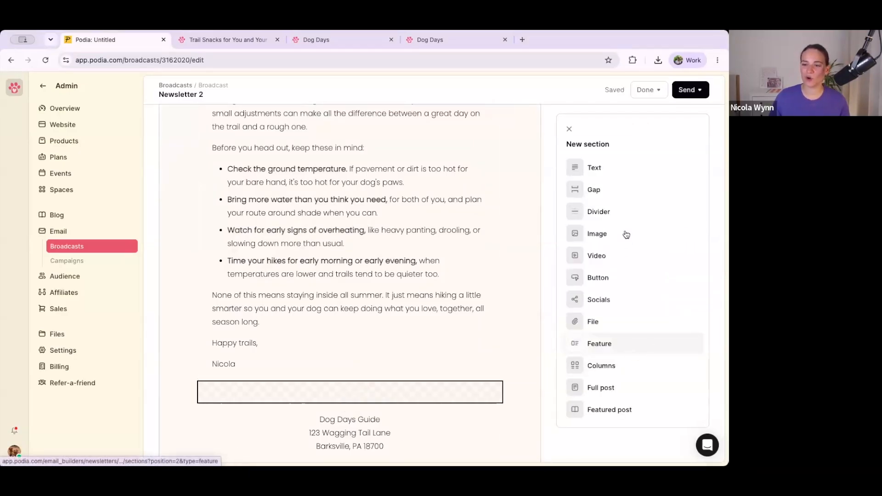
pyautogui.scroll(-2, 570, 238)
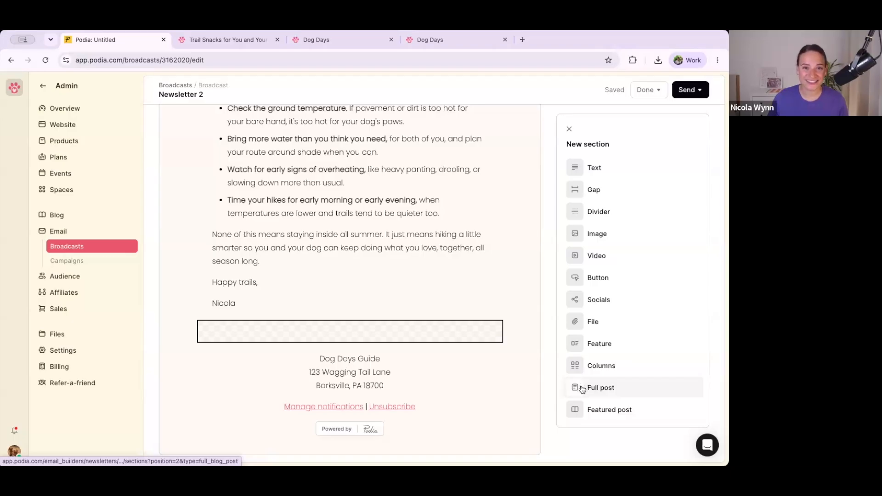
pyautogui.click(597, 410)
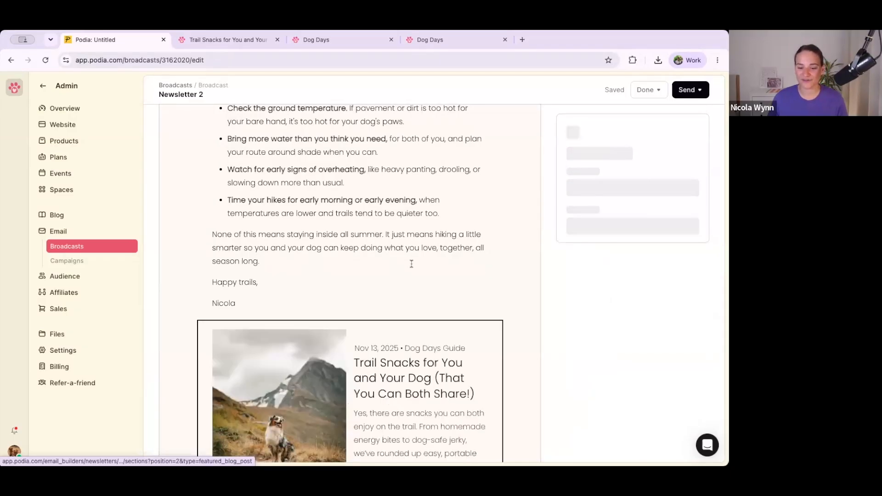
pyautogui.scroll(-3, 405, 263)
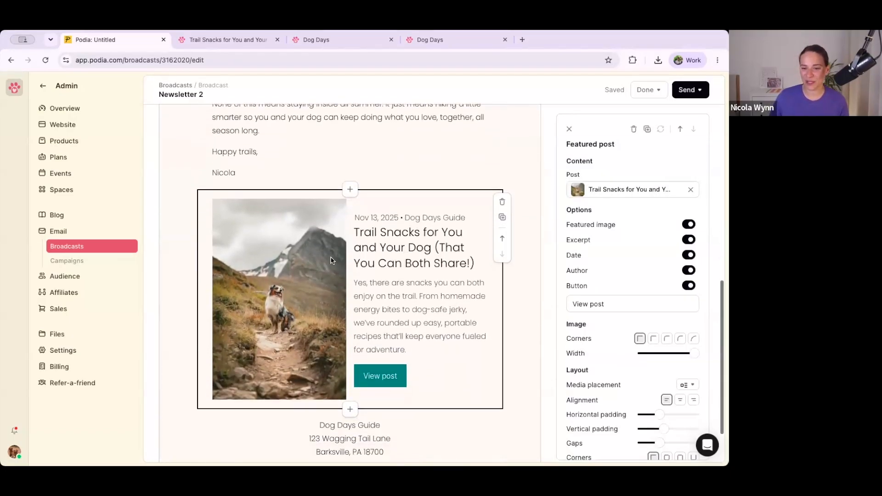
pyautogui.scroll(-3, 435, 282)
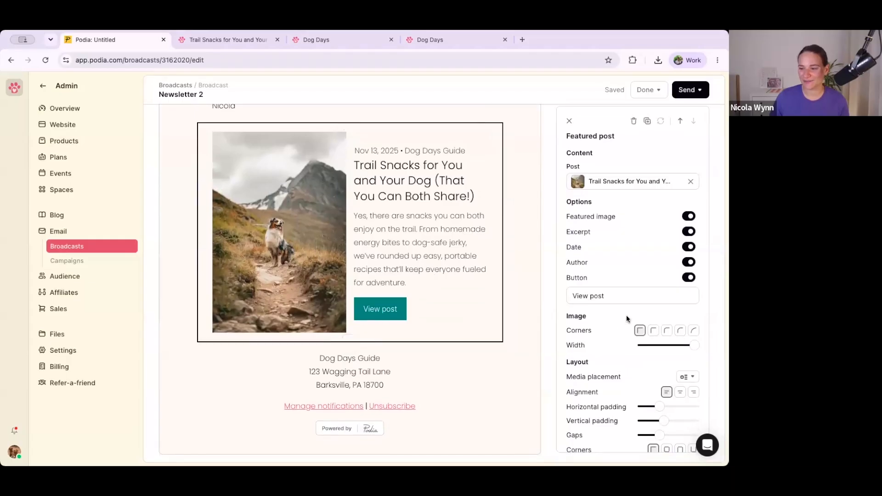
# Slightly reduce the featured post's image width and set its button background to the site's pinkish-red Accent 1 color
pyautogui.scroll(-3, 627, 317)
pyautogui.moveTo(692, 243); pyautogui.dragTo(685, 243)
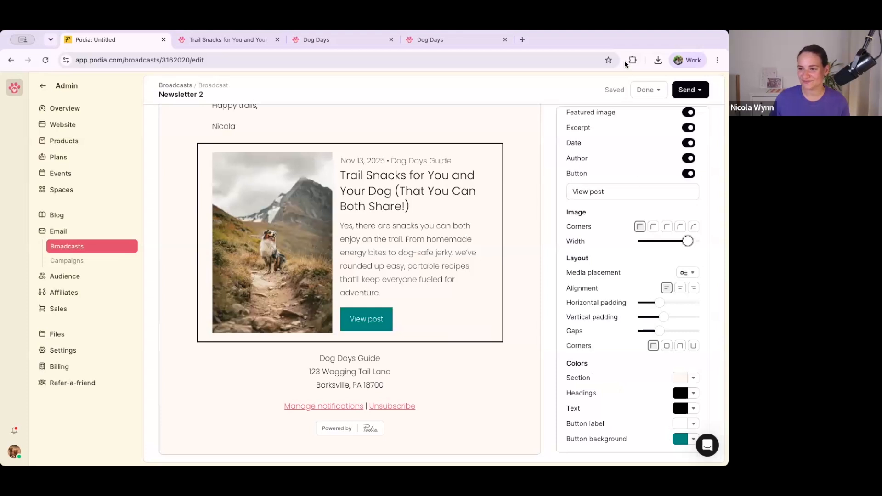
pyautogui.click(677, 439)
pyautogui.click(603, 292)
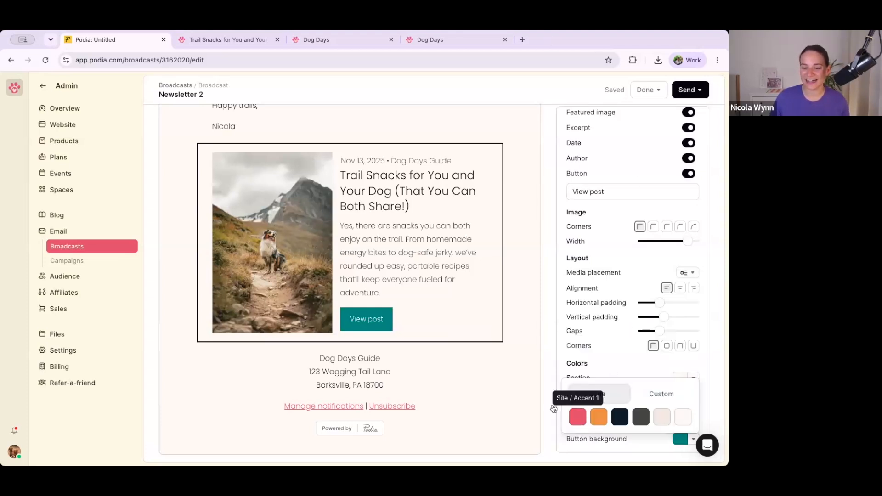
pyautogui.click(579, 419)
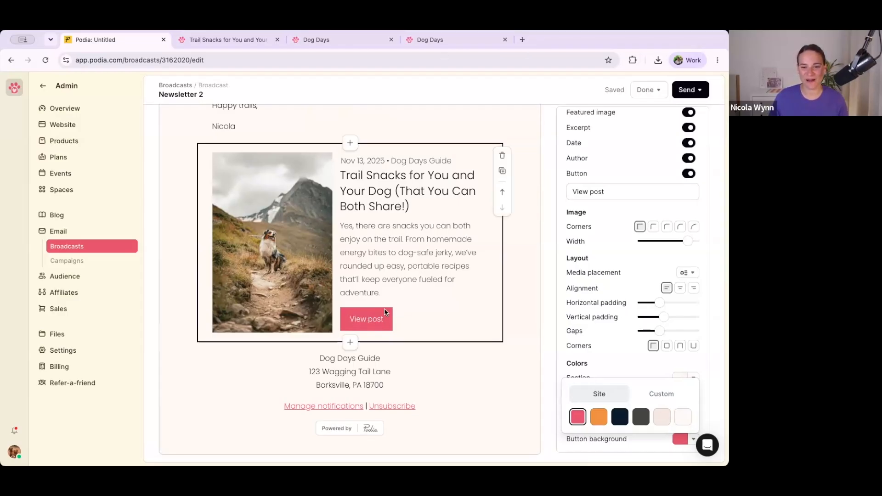
# Set the featured post's section color to the pale beige-pink from the site palette
pyautogui.scroll(6, 432, 312)
pyautogui.scroll(-5, 432, 313)
pyautogui.scroll(-3, 396, 366)
pyautogui.scroll(3, 396, 366)
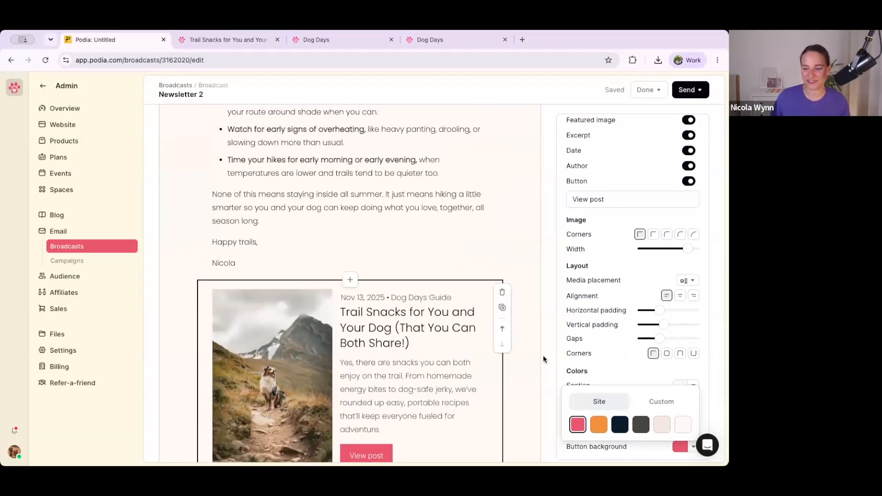
pyautogui.scroll(-2, 626, 328)
pyautogui.click(635, 341)
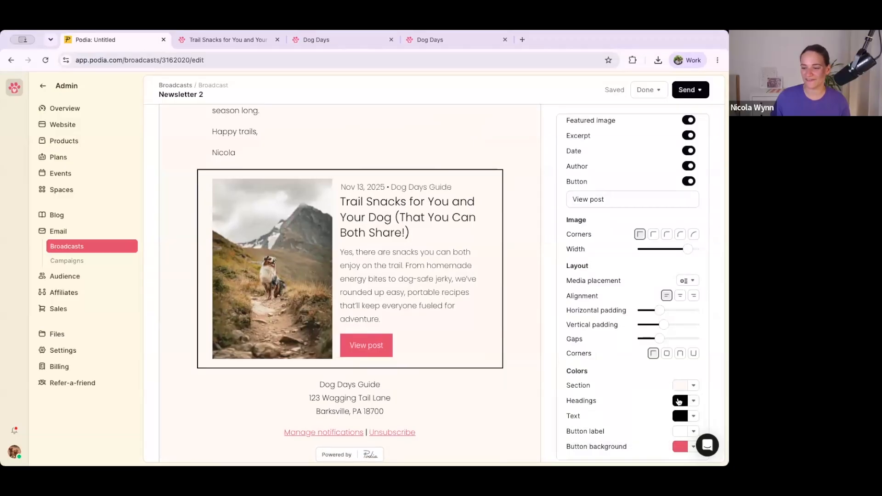
pyautogui.click(679, 387)
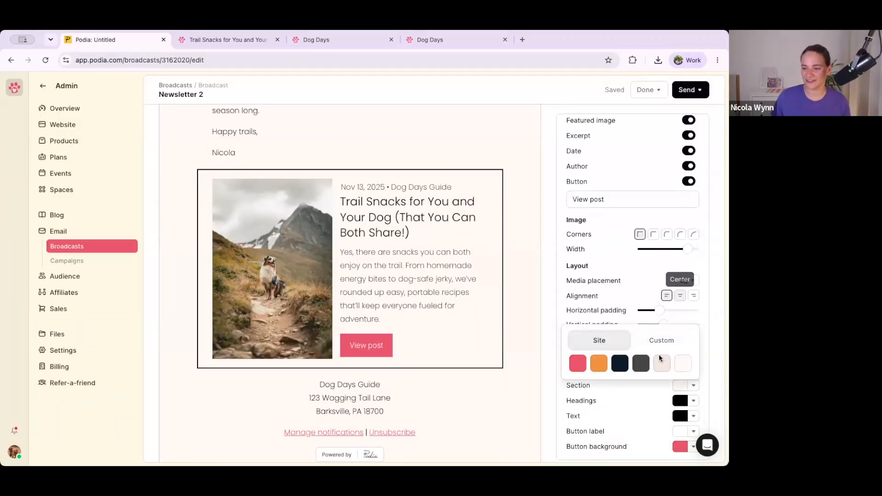
pyautogui.click(662, 363)
pyautogui.click(304, 141)
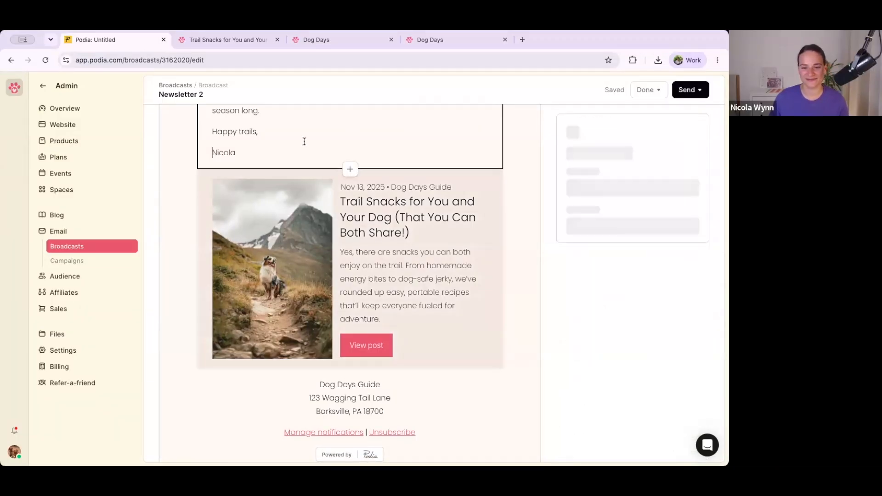
# Review the whole newsletter from body to header and check the available sending options
pyautogui.scroll(10, 389, 305)
pyautogui.scroll(-8, 388, 302)
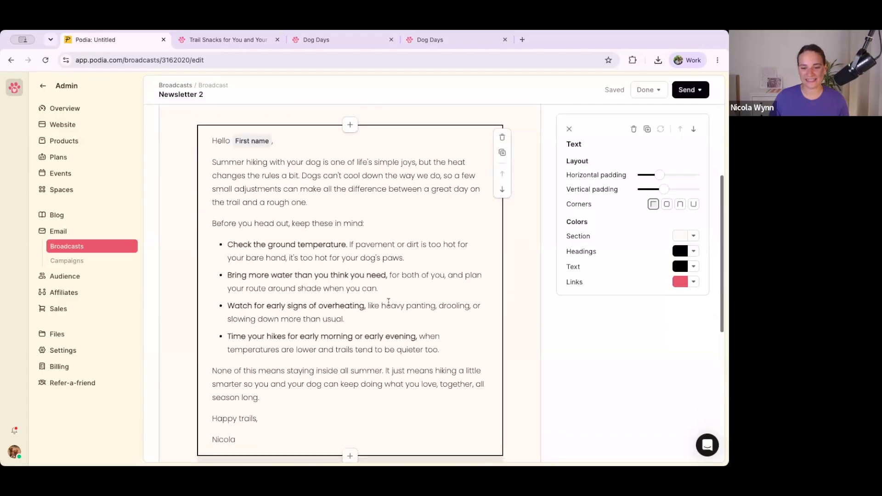
pyautogui.scroll(-1, 372, 279)
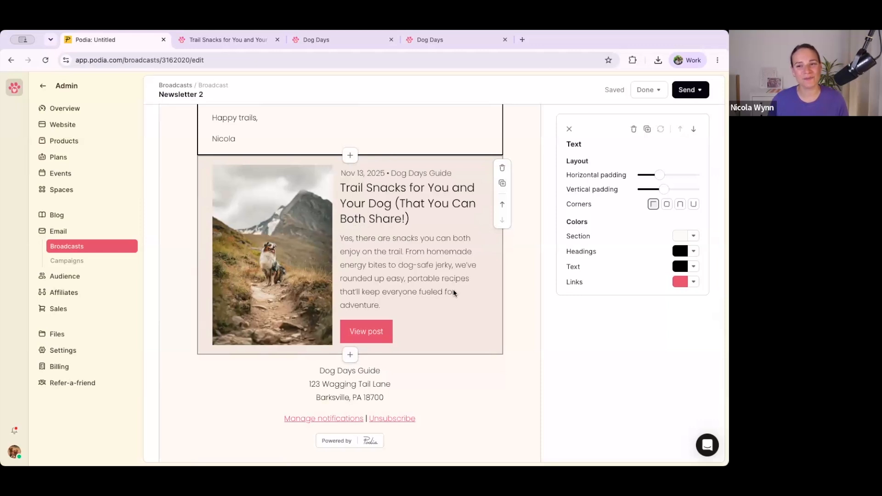
pyautogui.scroll(15, 456, 296)
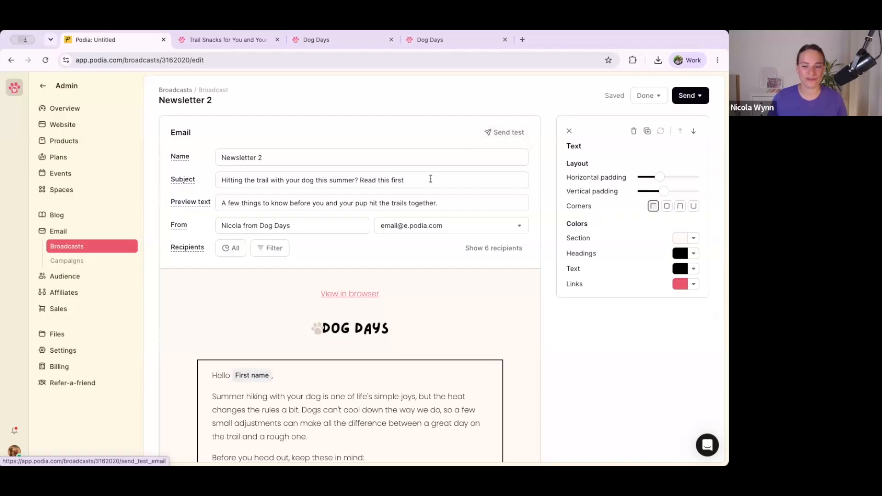
pyautogui.click(698, 97)
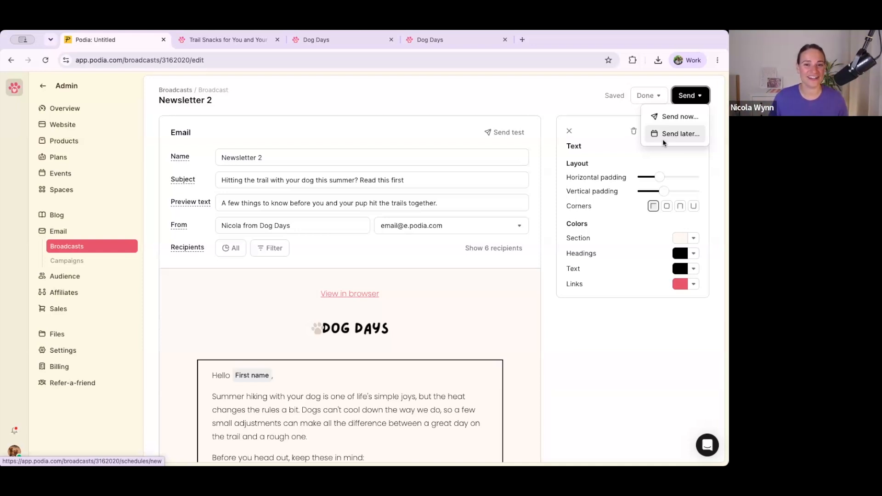
pyautogui.click(574, 97)
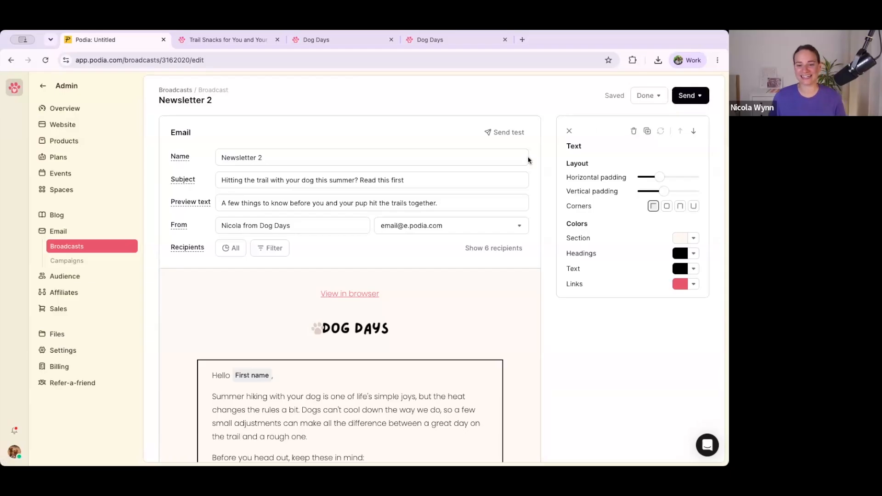
# Leave the newsletter as a draft to finish later and reopen Newsletter 2 from the list of broadcasts
pyautogui.scroll(-5, 509, 197)
pyautogui.click(647, 89)
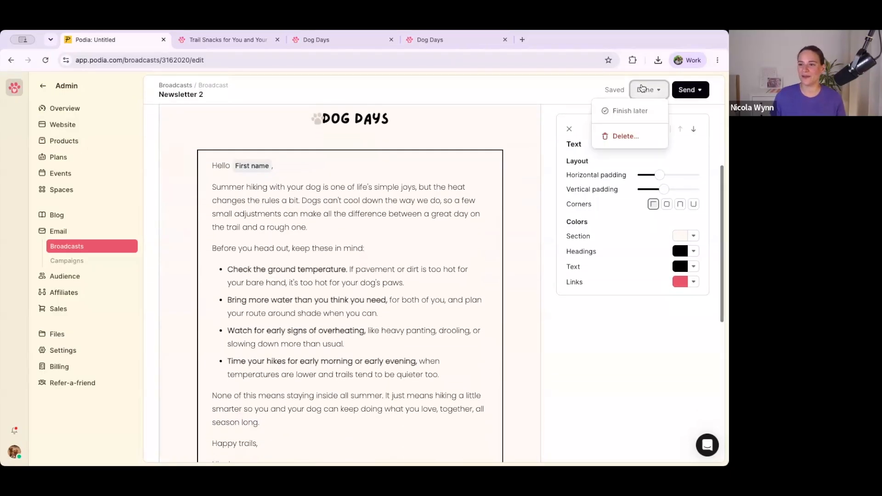
pyautogui.click(622, 112)
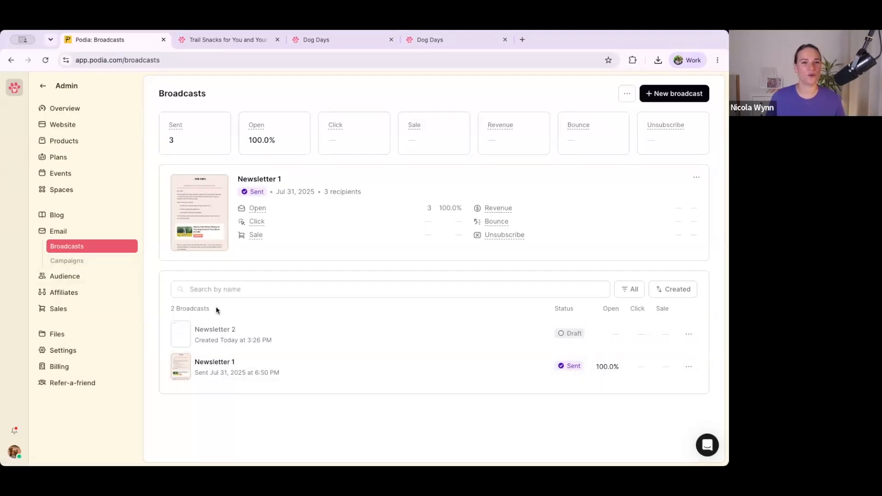
pyautogui.click(216, 330)
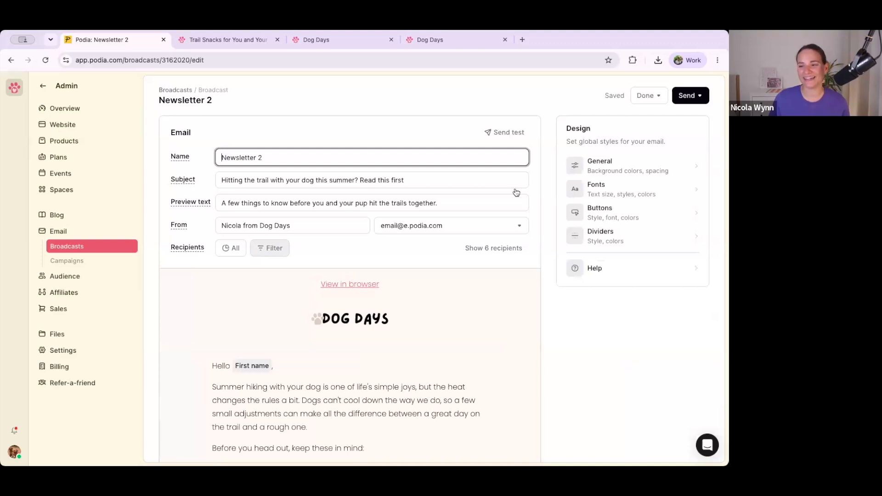
# Create a new email campaign and name it "Lead Magnet Welcome"
pyautogui.click(74, 262)
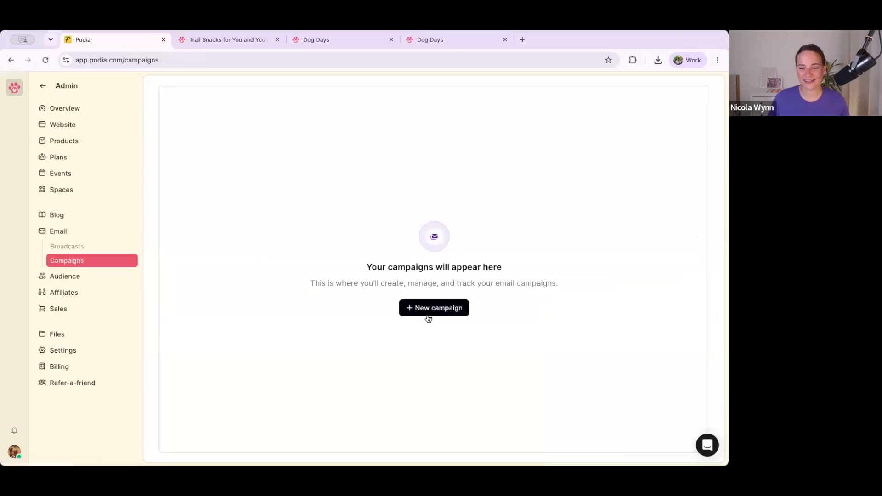
pyautogui.click(427, 317)
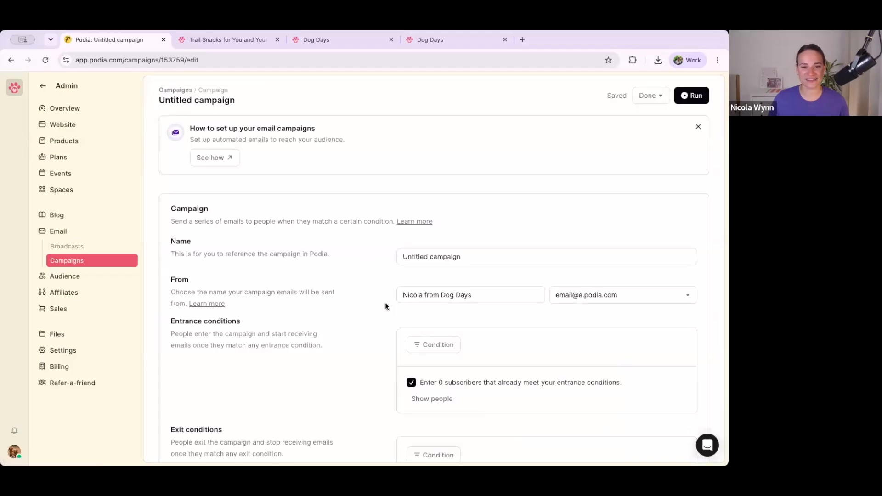
pyautogui.tripleClick(451, 256)
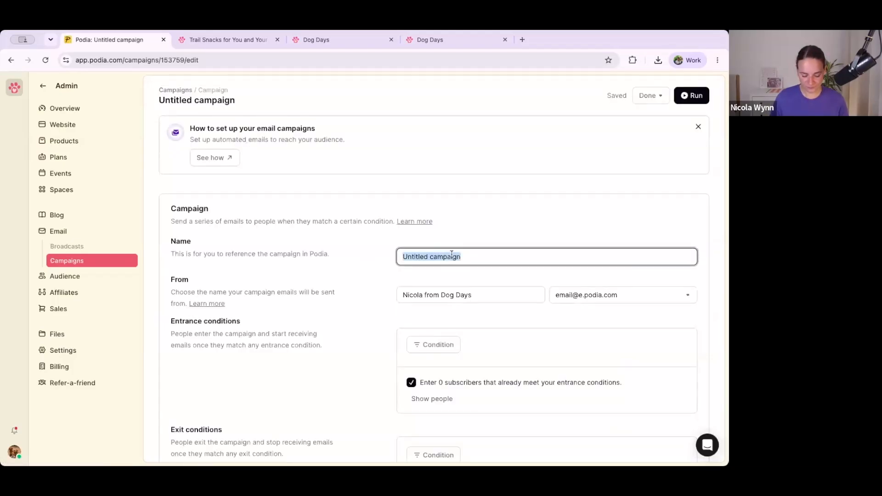
pyautogui.write('Lead Mag')
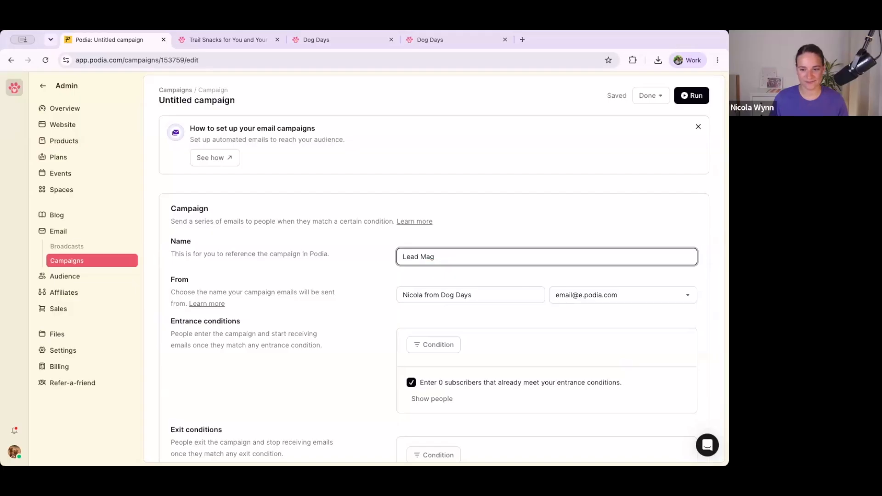
pyautogui.write('net Welcome')
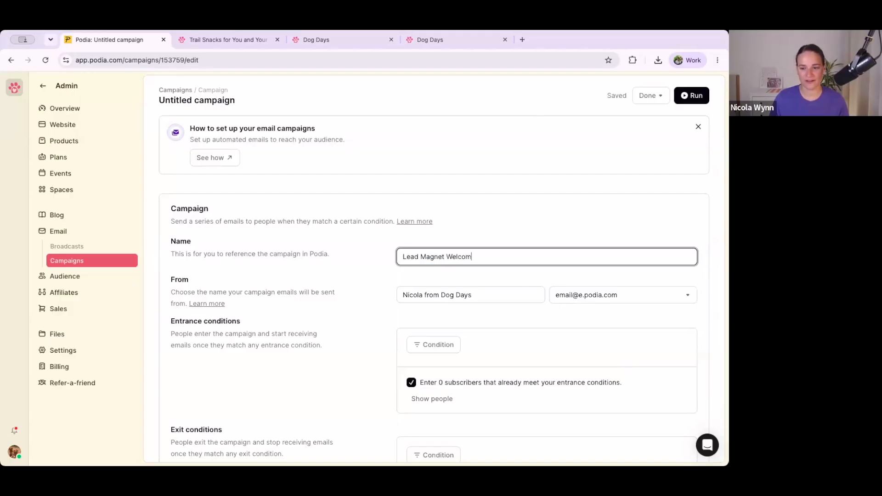
pyautogui.click(336, 281)
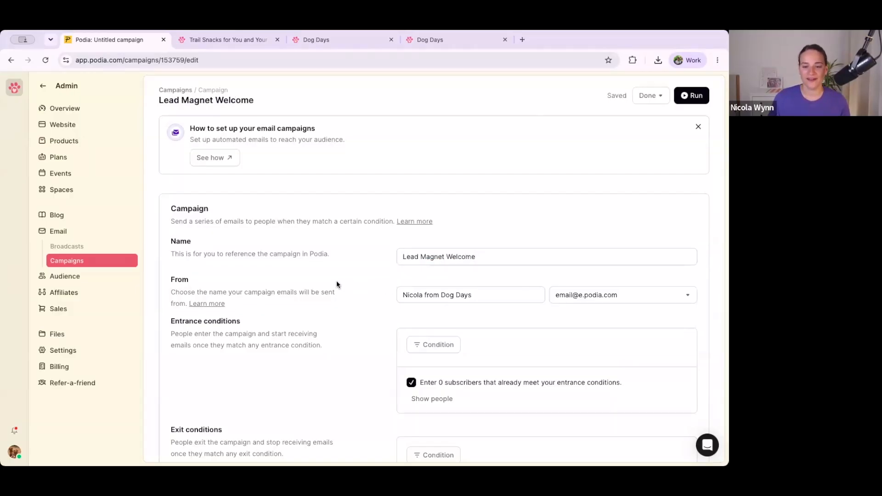
# Add the entrance condition "Signs up for product" for The Weekend Pup Pack guide and exclude subscribers who already meet it
pyautogui.scroll(-2, 330, 280)
pyautogui.scroll(1, 317, 273)
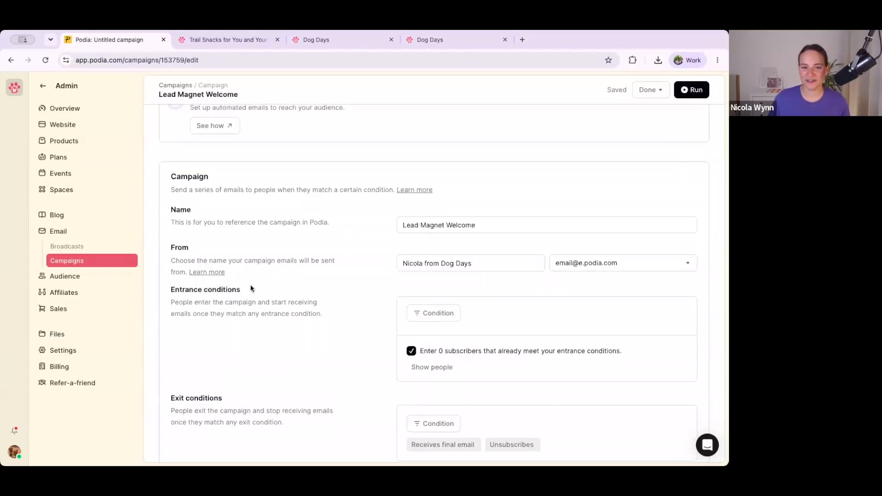
pyautogui.scroll(-1, 251, 289)
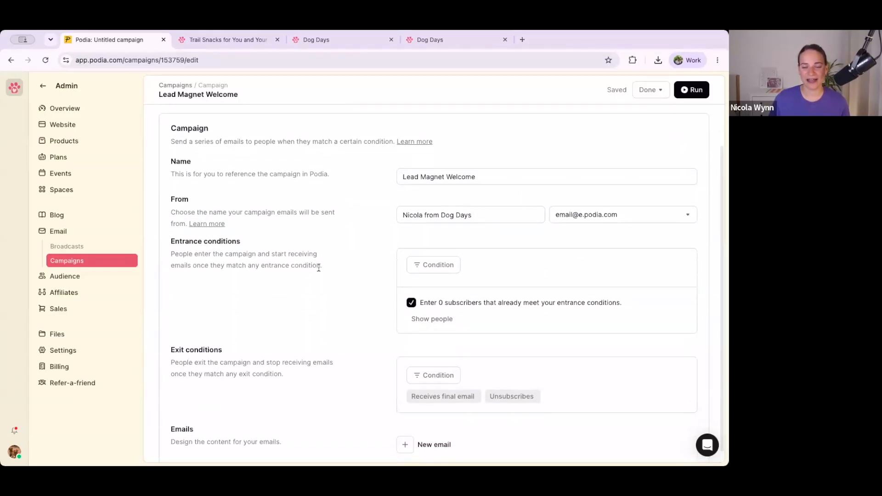
pyautogui.click(428, 268)
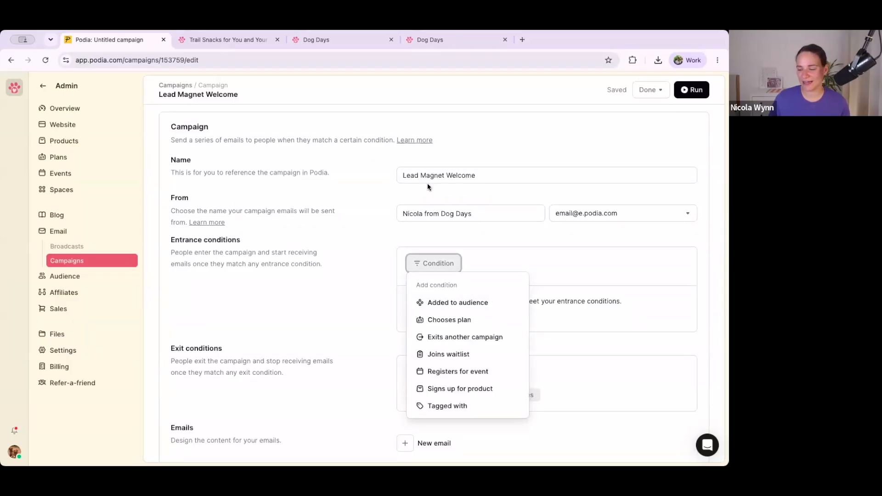
pyautogui.click(441, 389)
pyautogui.click(444, 358)
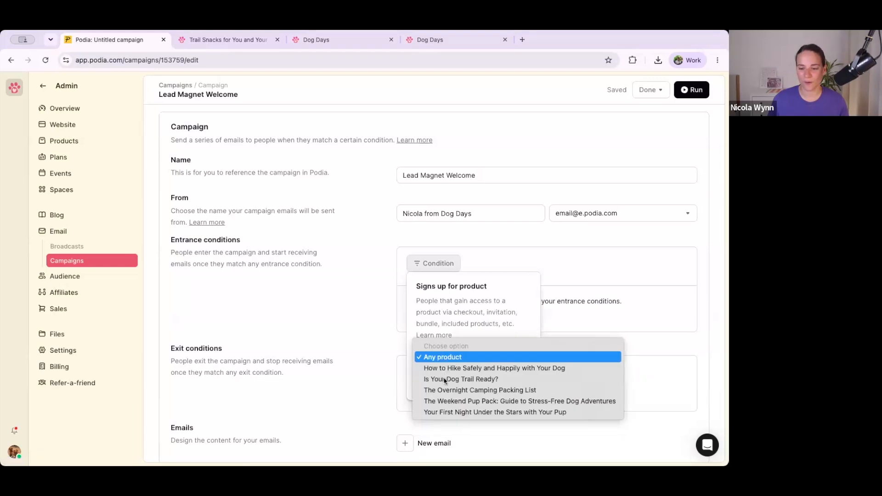
pyautogui.click(445, 400)
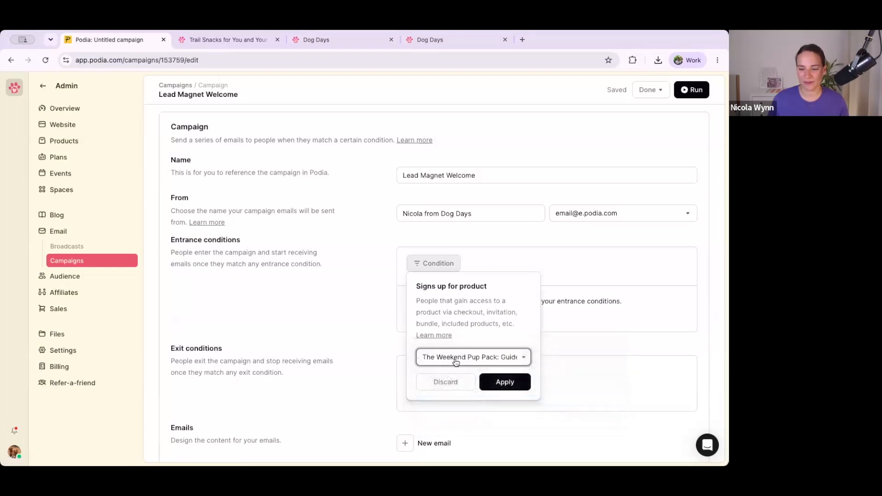
pyautogui.click(510, 388)
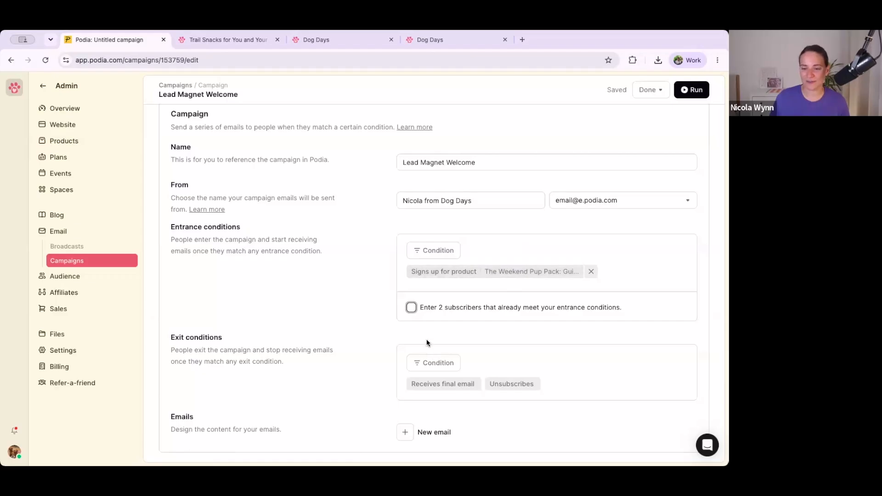
# Add a first email to the campaign and apply the Newsletter 2 broadcast as its starting point
pyautogui.click(406, 433)
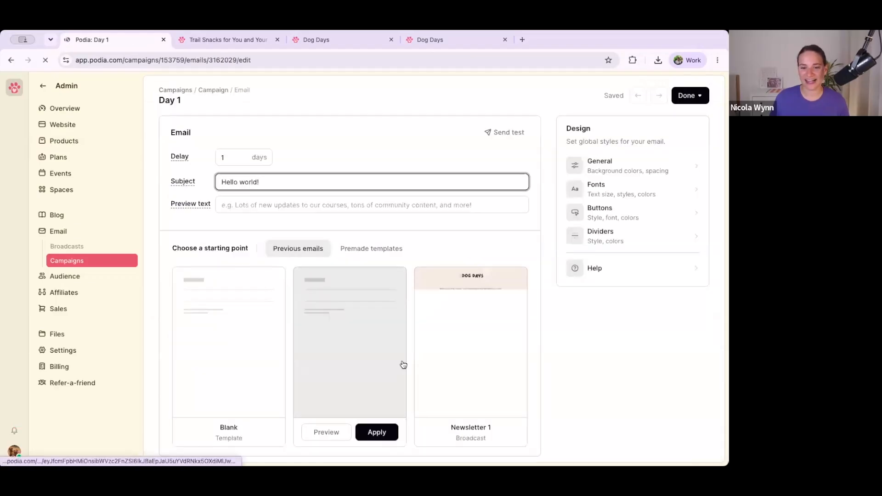
pyautogui.scroll(-1, 299, 145)
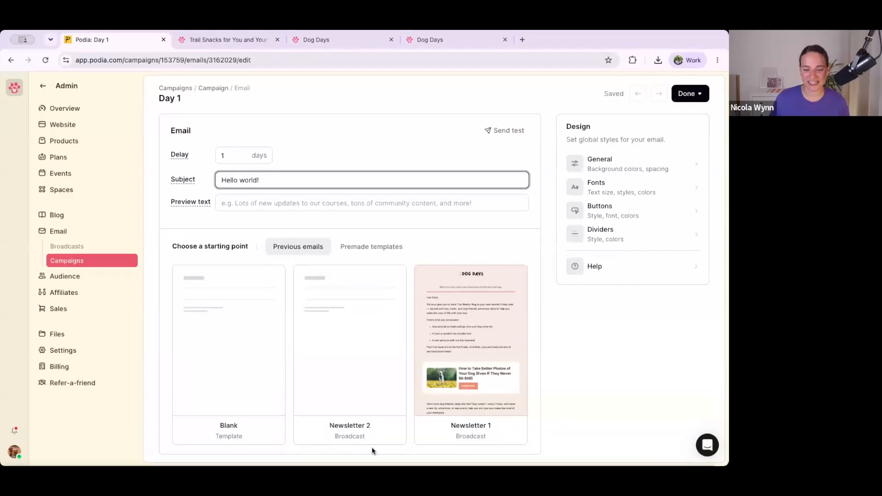
pyautogui.click(374, 430)
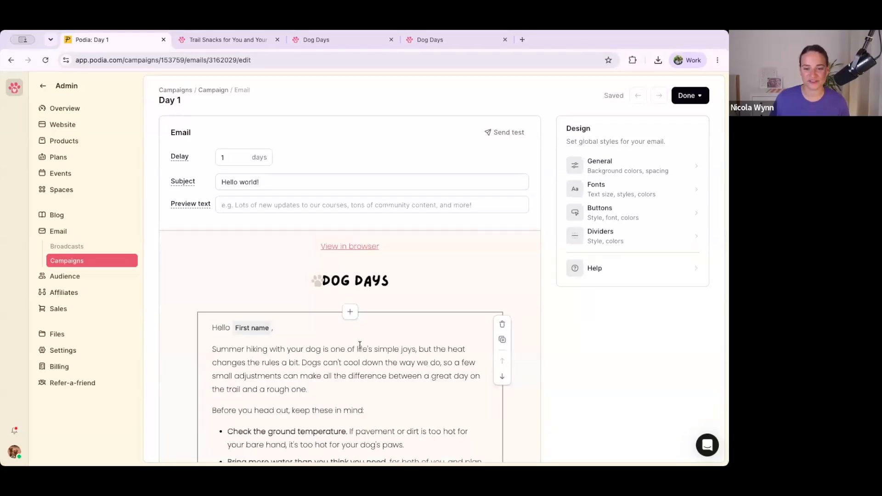
pyautogui.scroll(-8, 359, 345)
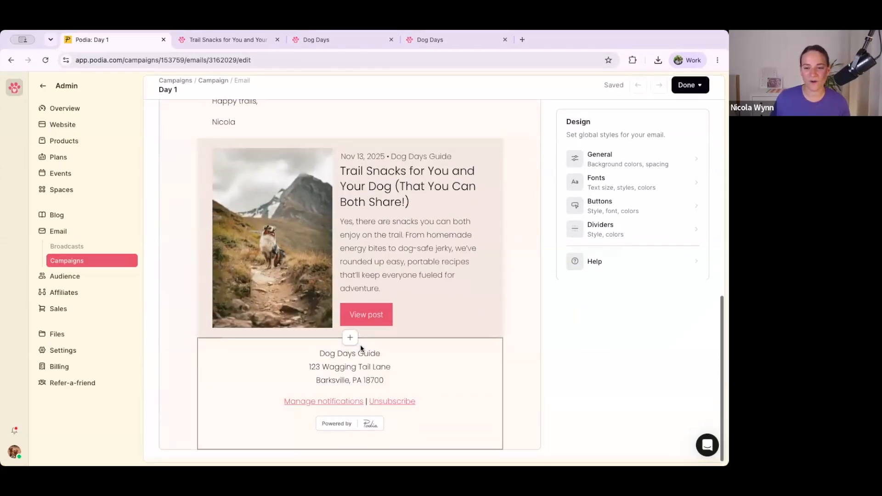
pyautogui.scroll(15, 360, 344)
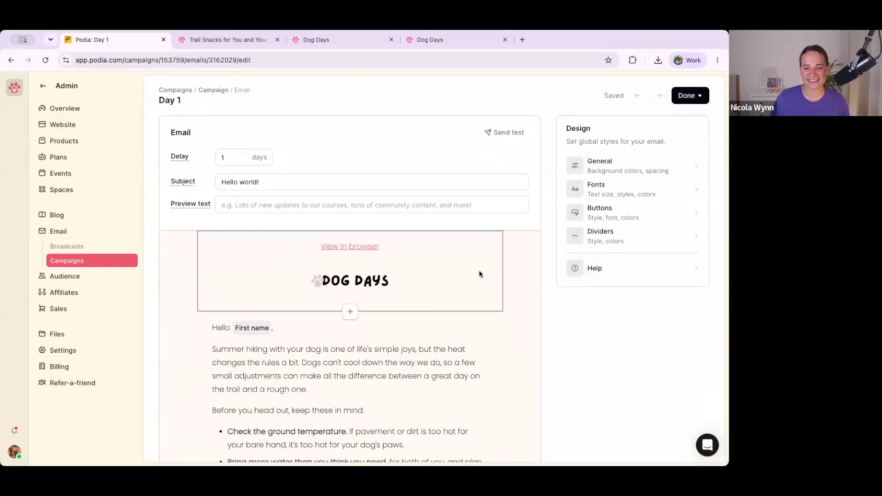
pyautogui.scroll(-6, 478, 361)
pyautogui.scroll(5, 375, 280)
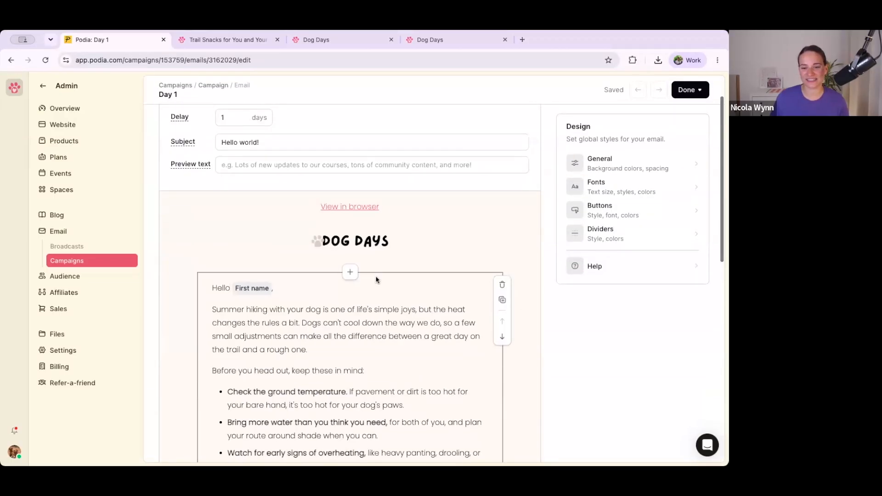
# Set the first email's delay to 0 days and its subject to "Thanks for downloading the weekend pup pack!"
pyautogui.doubleClick(223, 117)
pyautogui.write('0')
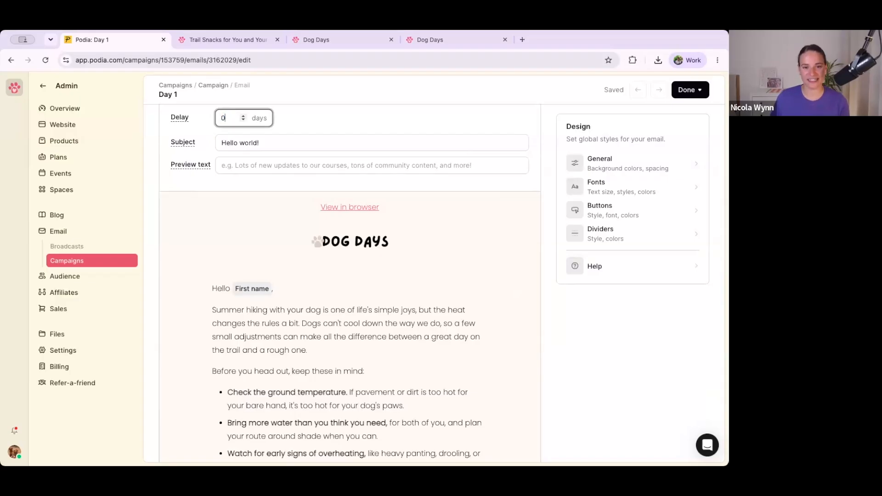
pyautogui.tripleClick(264, 142)
pyautogui.write('Thanks for downloading the weekend pup pack!')
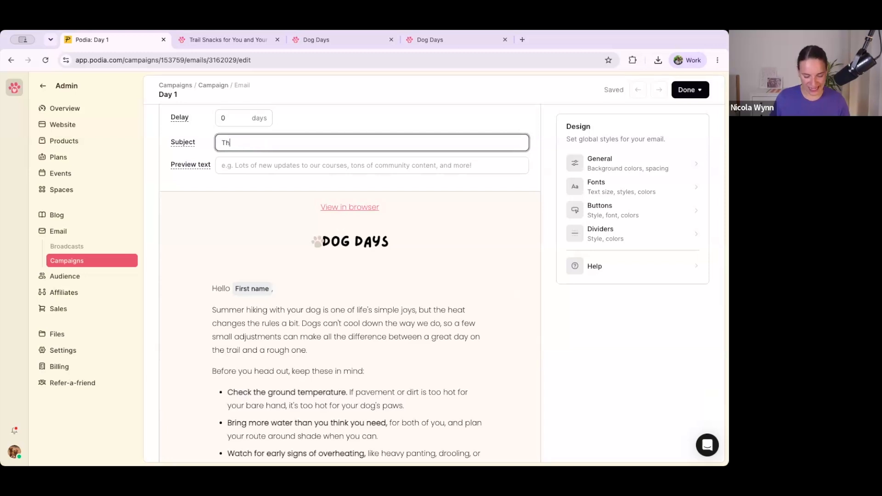
# Delete the Trail Snacks blog post block from below the email's text
pyautogui.click(327, 327)
pyautogui.scroll(-5, 276, 330)
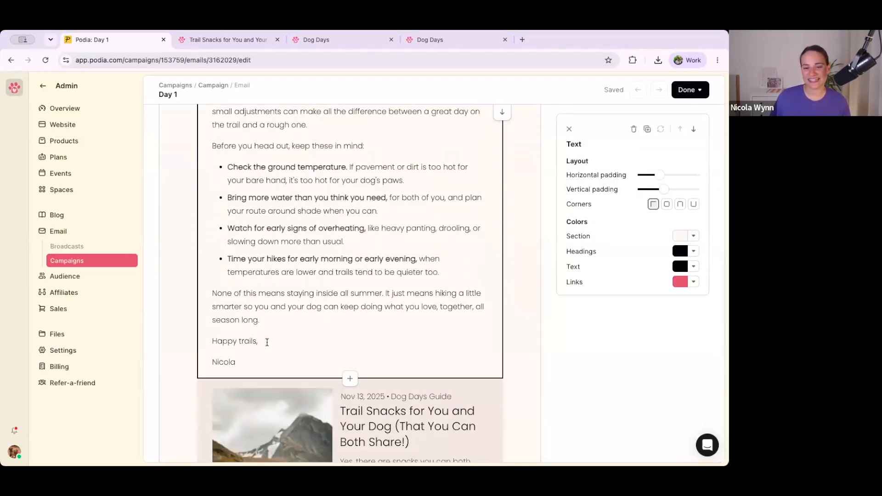
pyautogui.scroll(-3, 291, 347)
pyautogui.click(440, 317)
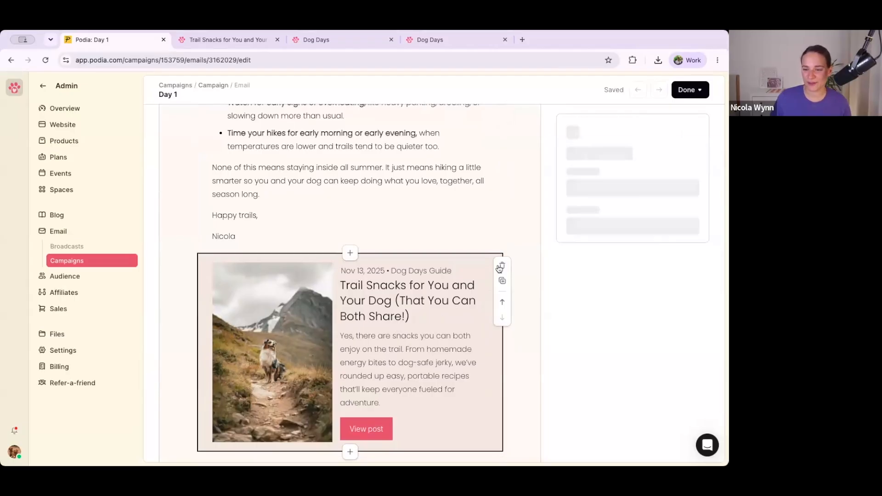
pyautogui.click(502, 265)
pyautogui.click(476, 344)
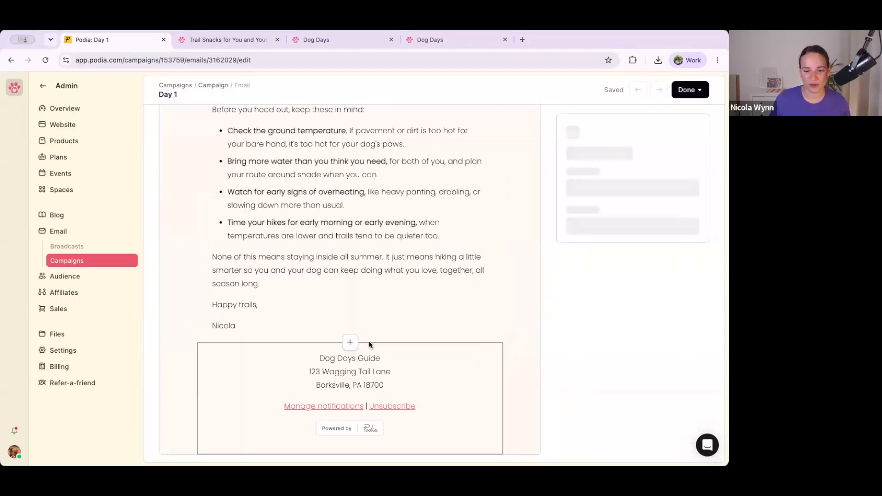
# Link the words "None of this means" in the closing paragraph to the Overnight Camping Packing download product
pyautogui.scroll(5, 317, 340)
pyautogui.scroll(-4, 282, 333)
pyautogui.scroll(3, 276, 338)
pyautogui.scroll(-1, 275, 339)
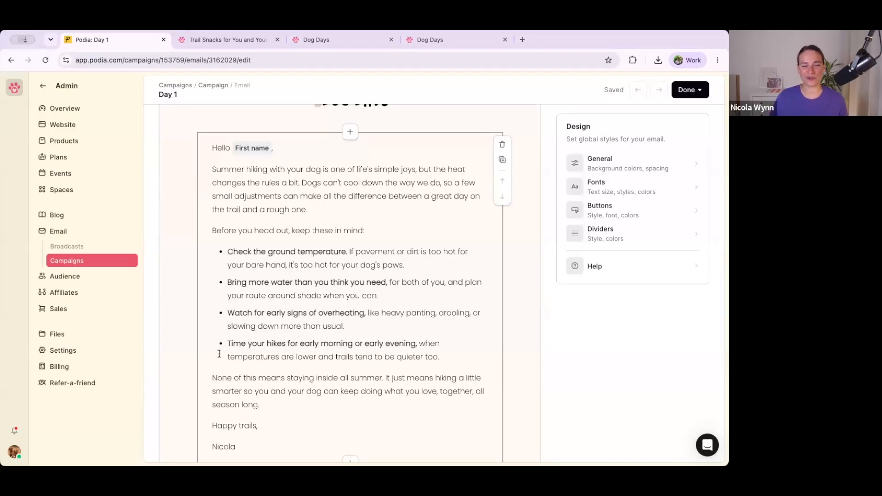
pyautogui.scroll(-1, 332, 360)
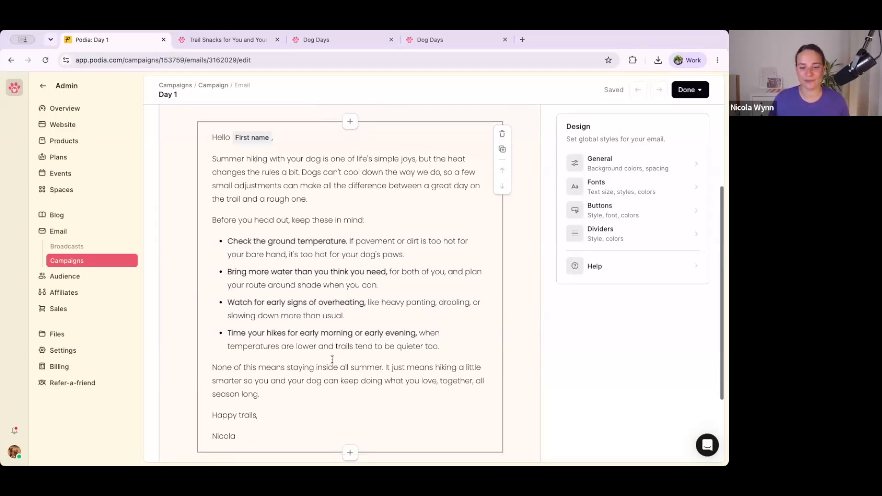
pyautogui.scroll(-3, 332, 359)
pyautogui.moveTo(212, 329); pyautogui.dragTo(283, 328)
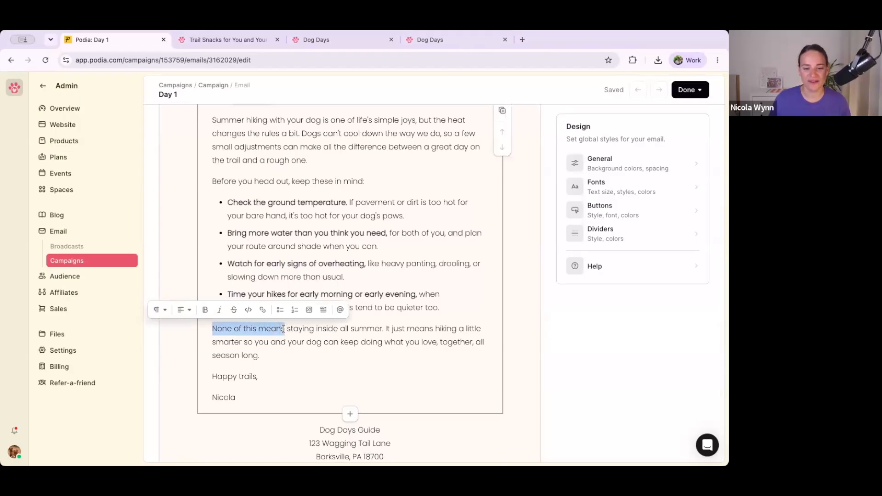
pyautogui.click(262, 309)
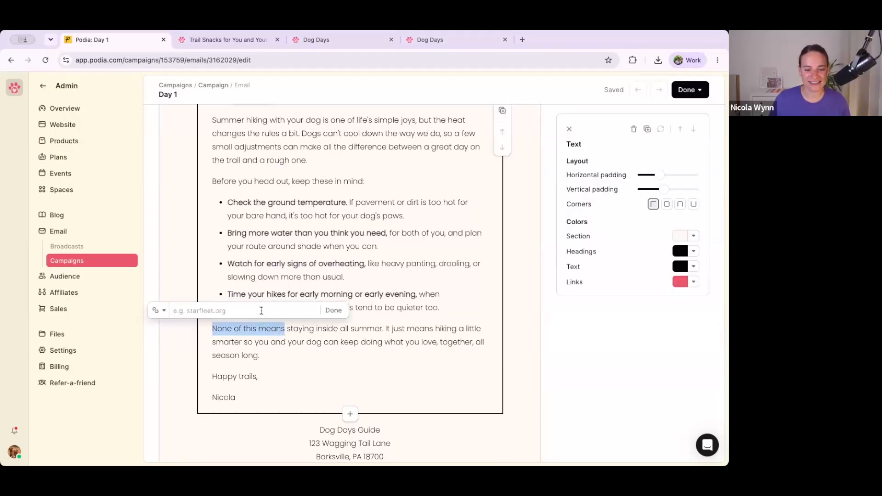
pyautogui.click(158, 311)
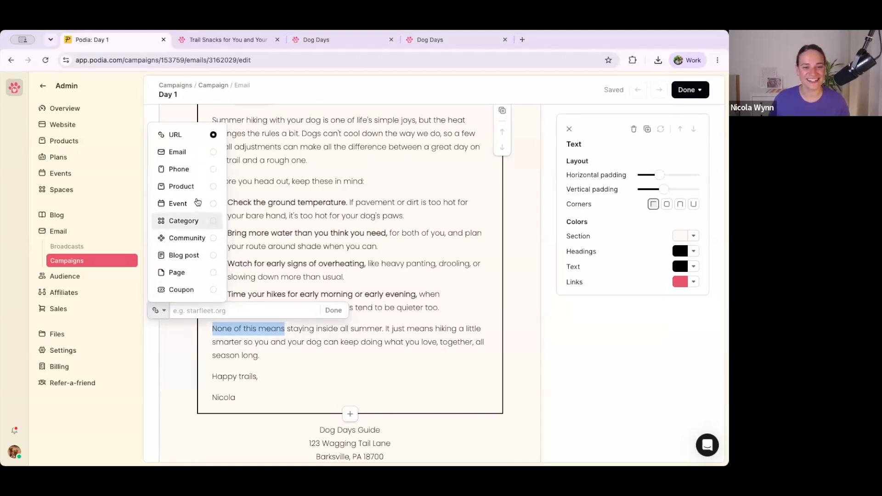
pyautogui.click(208, 186)
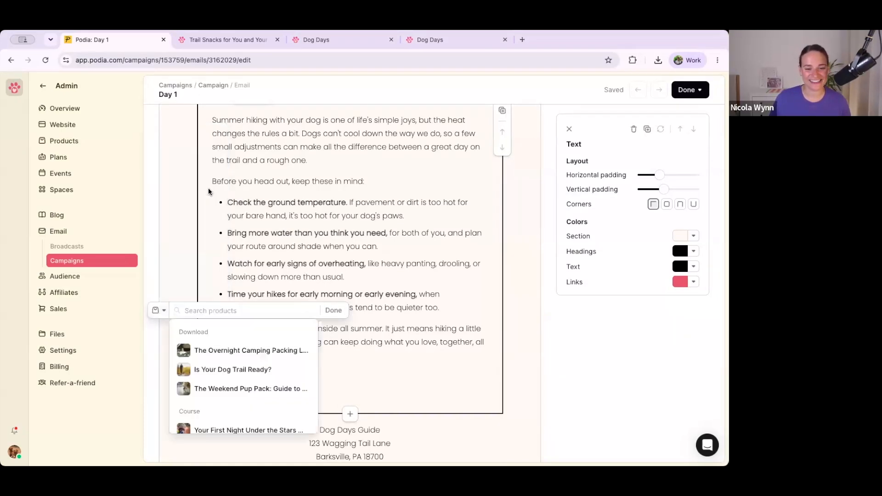
pyautogui.click(230, 350)
pyautogui.click(333, 311)
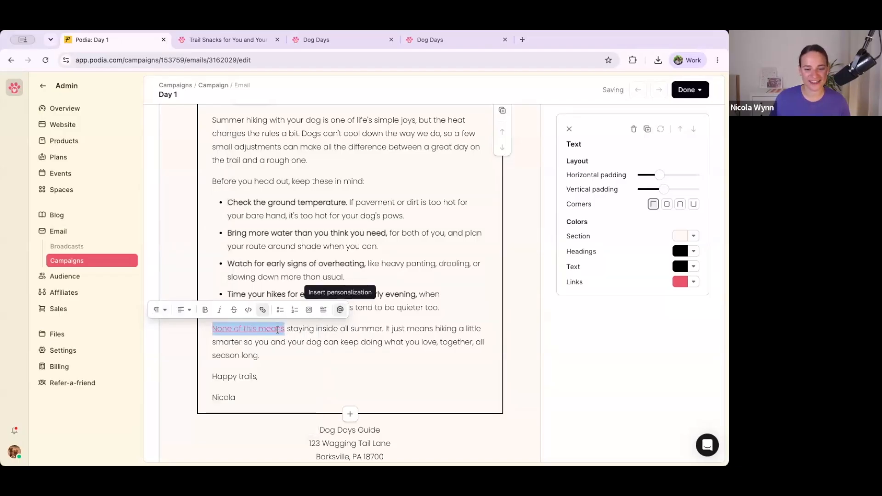
pyautogui.click(242, 341)
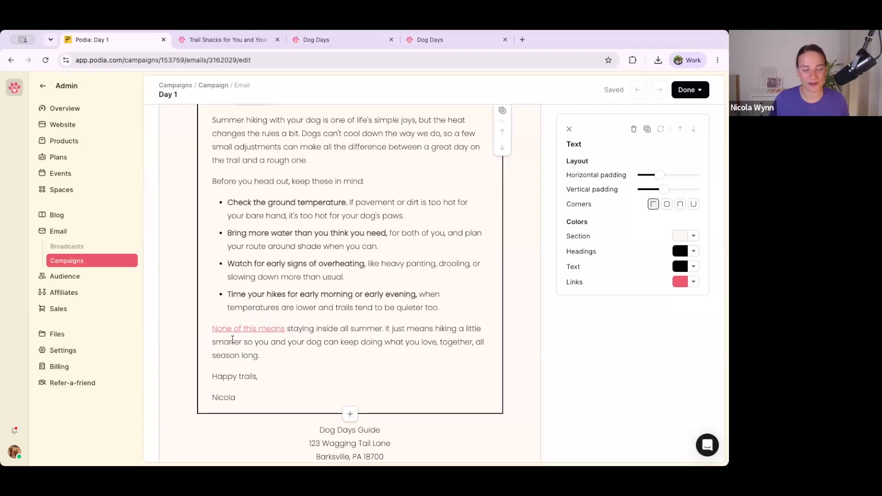
pyautogui.write('d')
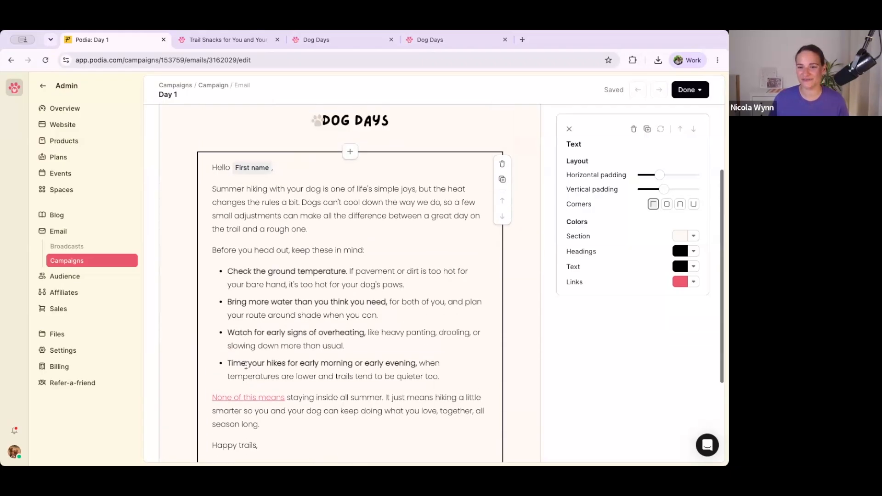
# Add a second campaign email with a 3-day delay, using the first campaign email as its starting point
pyautogui.scroll(-10, 283, 249)
pyautogui.scroll(7, 283, 250)
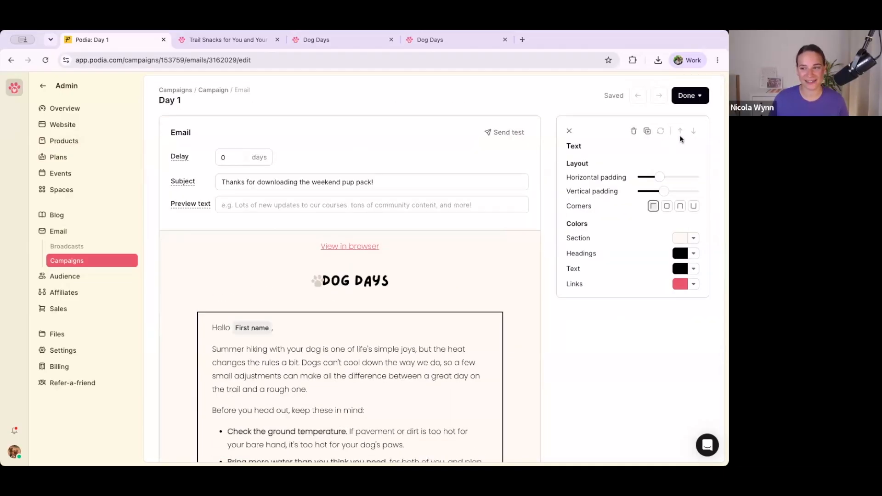
pyautogui.click(693, 98)
pyautogui.click(680, 118)
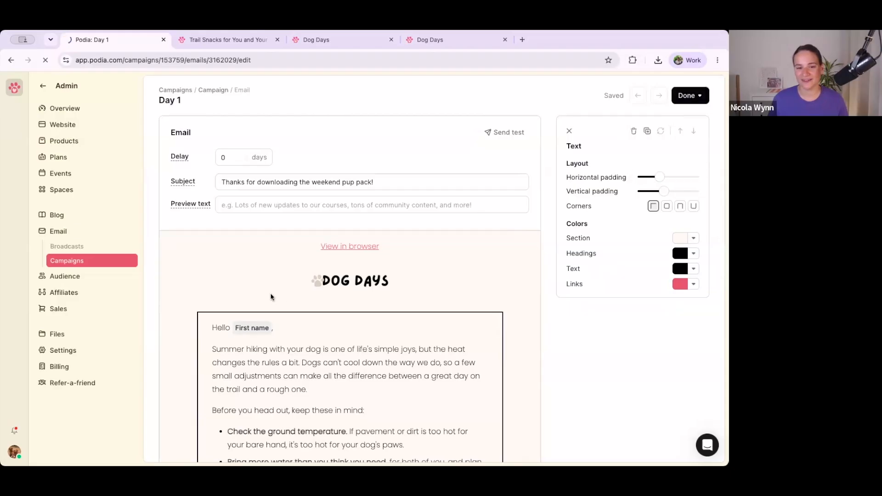
pyautogui.click(220, 158)
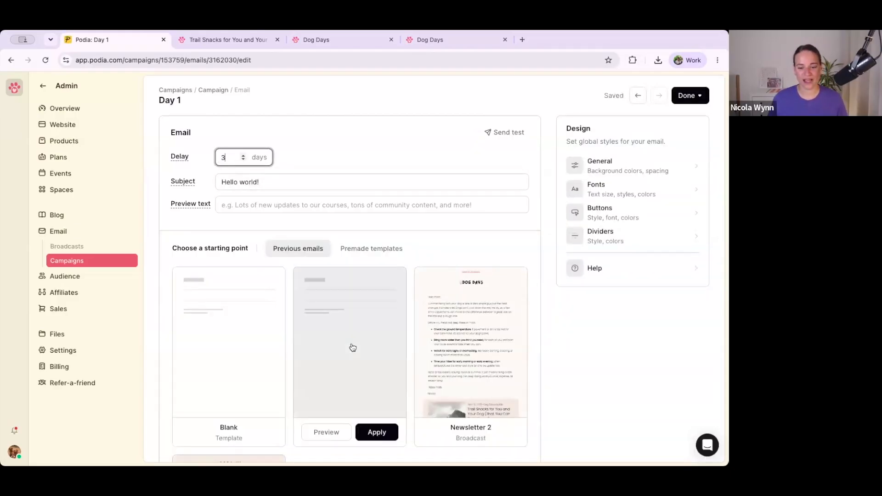
pyautogui.scroll(-2, 352, 346)
pyautogui.moveTo(376, 363)
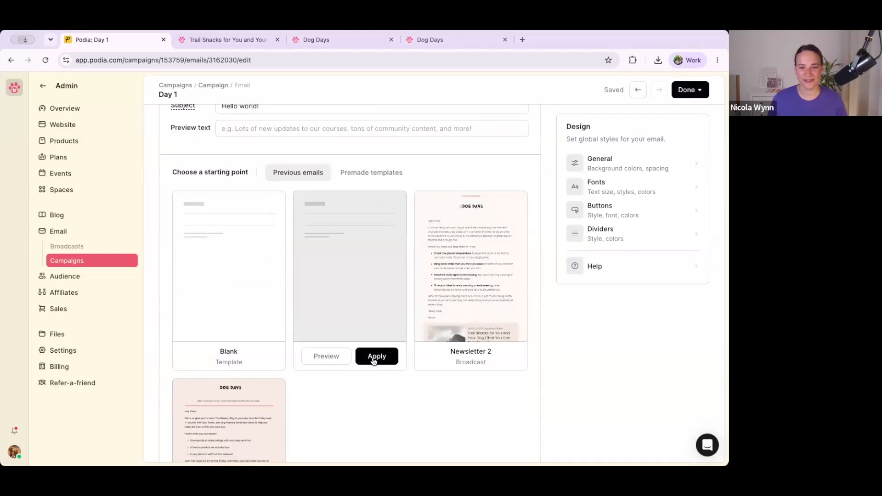
pyautogui.click(371, 357)
pyautogui.scroll(-1, 370, 355)
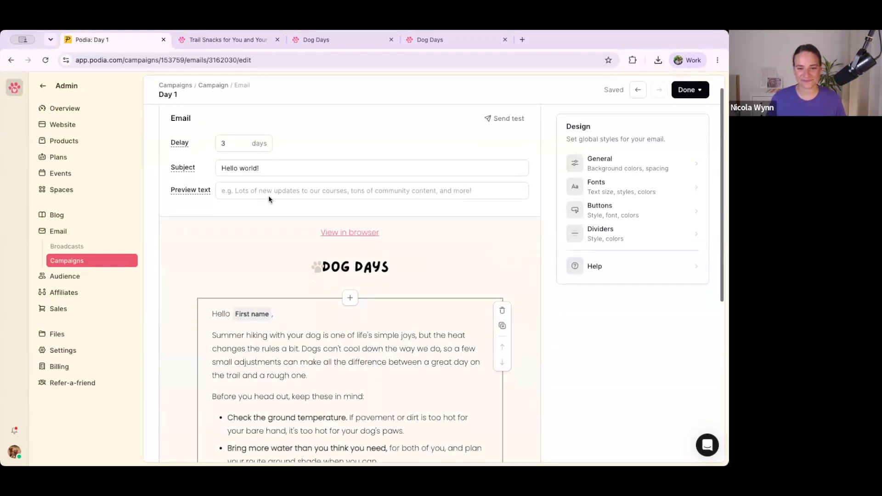
# Set the second email's subject to "Did you know I have a community?" and return to the campaign settings
pyautogui.tripleClick(267, 164)
pyautogui.write('Did you know I have a community?')
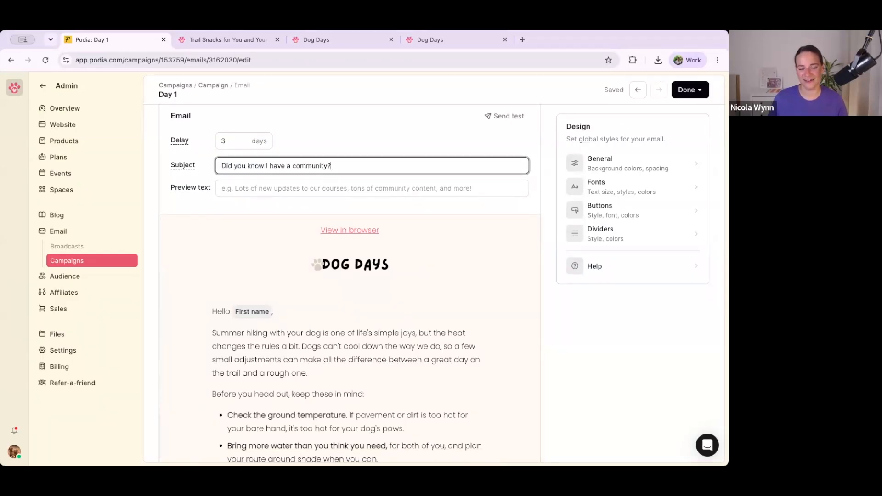
pyautogui.scroll(-1, 311, 363)
pyautogui.scroll(-3, 311, 364)
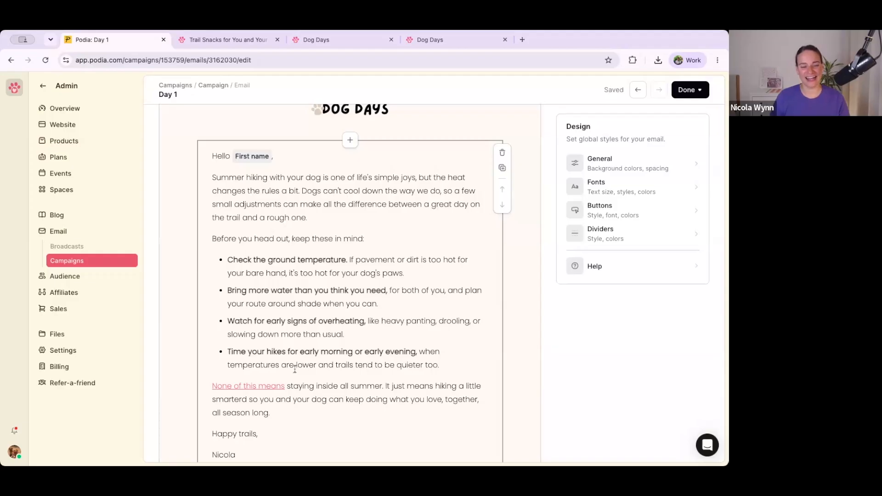
pyautogui.scroll(-3, 295, 372)
pyautogui.scroll(10, 295, 378)
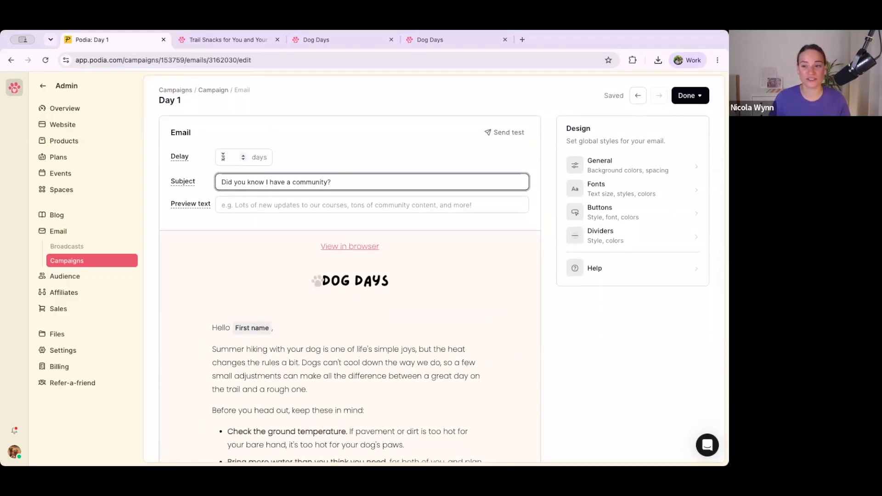
pyautogui.click(685, 96)
pyautogui.click(666, 123)
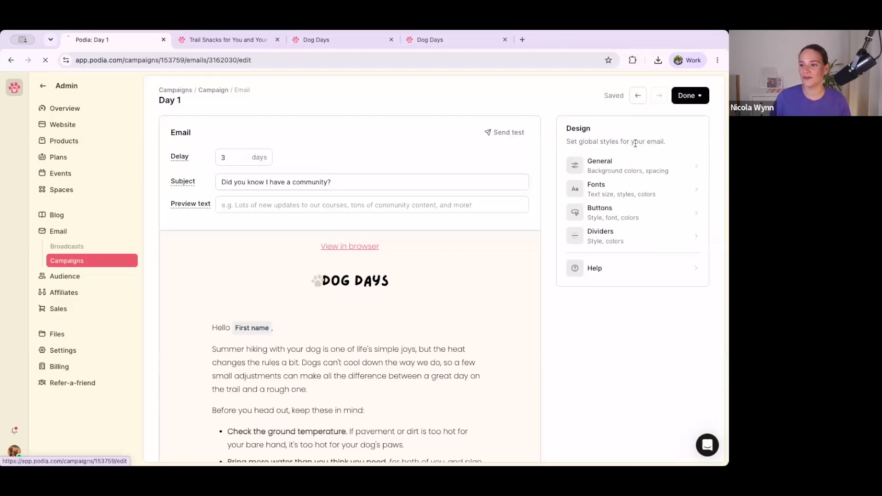
# Review the campaign's email sequence and settings, and check which exit conditions can be added
pyautogui.scroll(-3, 287, 351)
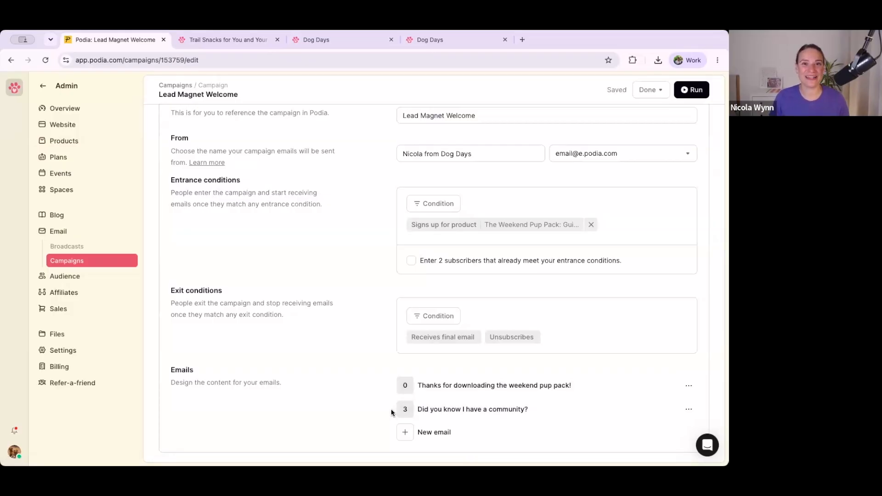
pyautogui.scroll(5, 355, 396)
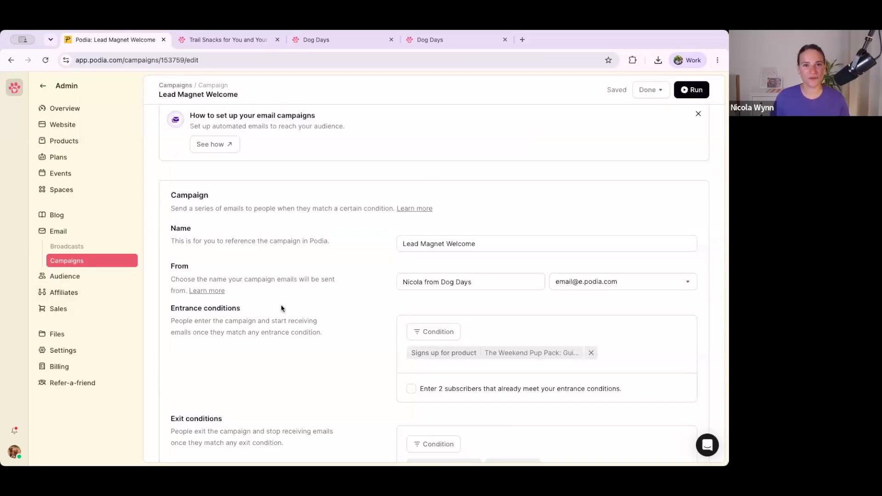
pyautogui.scroll(-2, 420, 316)
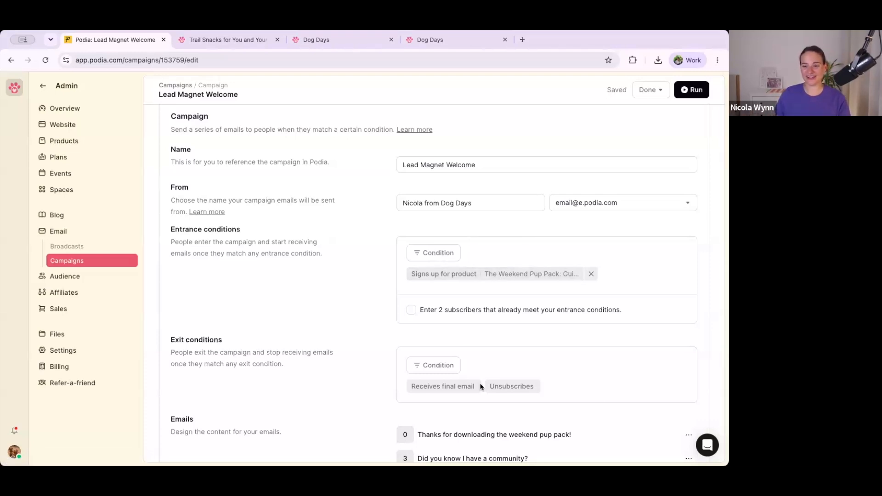
pyautogui.click(422, 366)
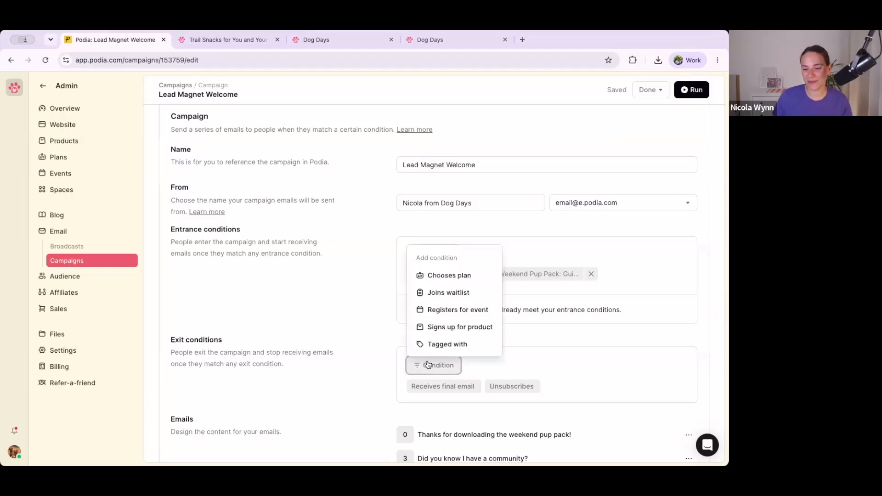
pyautogui.click(540, 293)
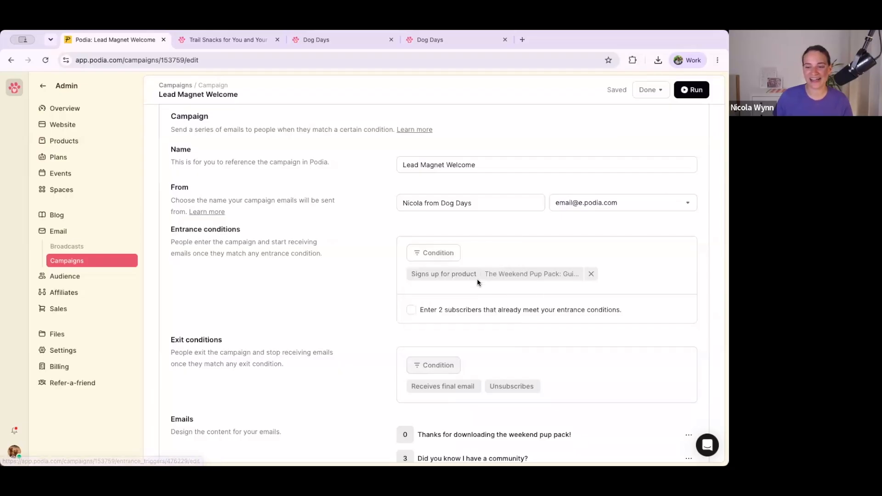
pyautogui.click(428, 368)
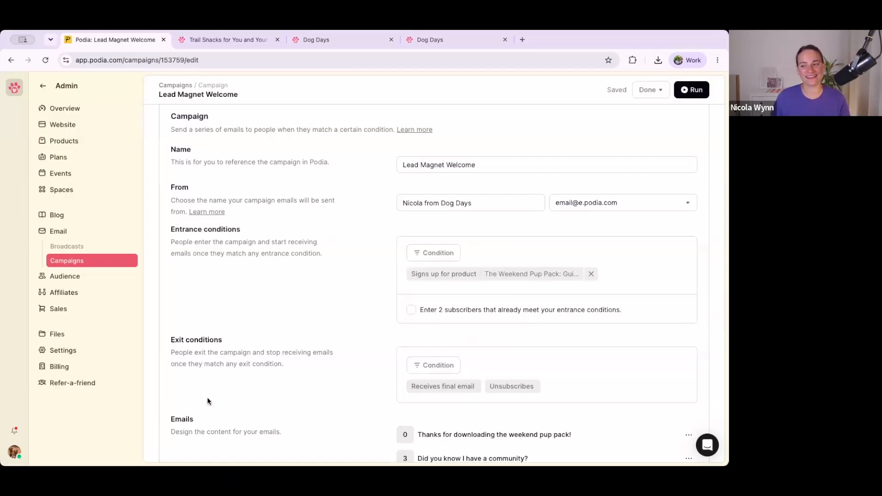
# Leave the Lead Magnet Welcome campaign as a draft and open the contact import page from the audience's contact list
pyautogui.click(648, 90)
pyautogui.click(633, 111)
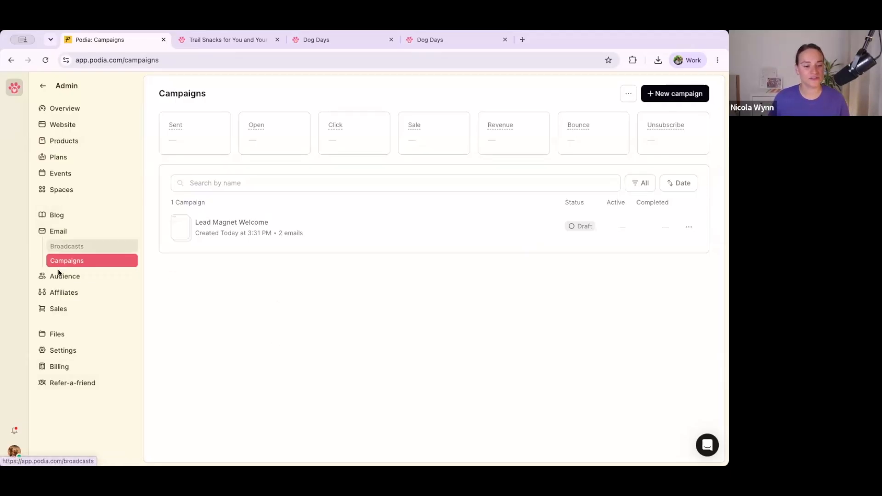
pyautogui.click(52, 281)
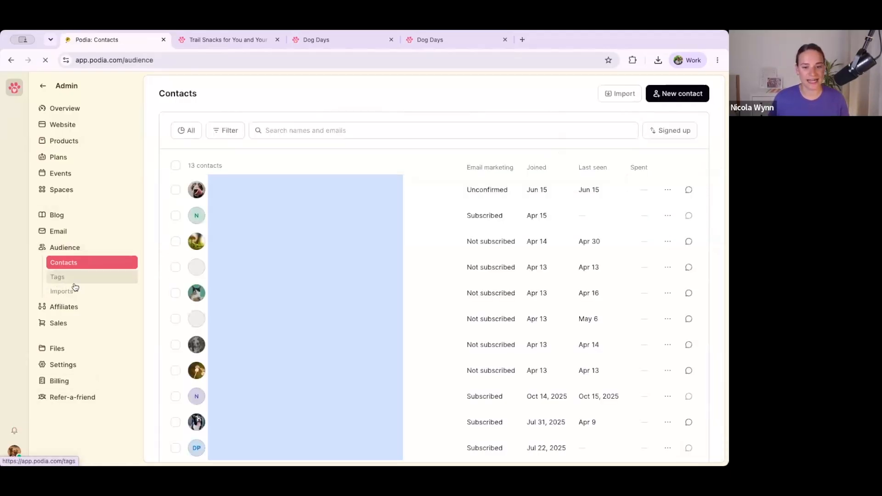
pyautogui.click(611, 93)
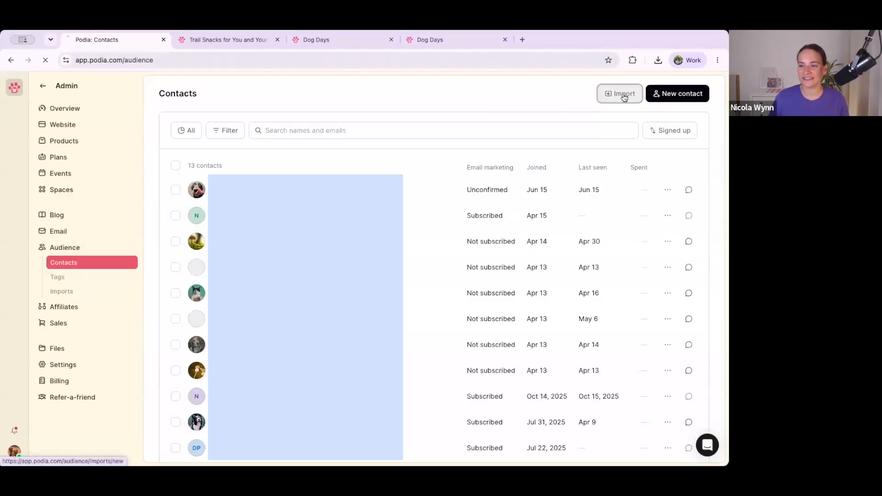
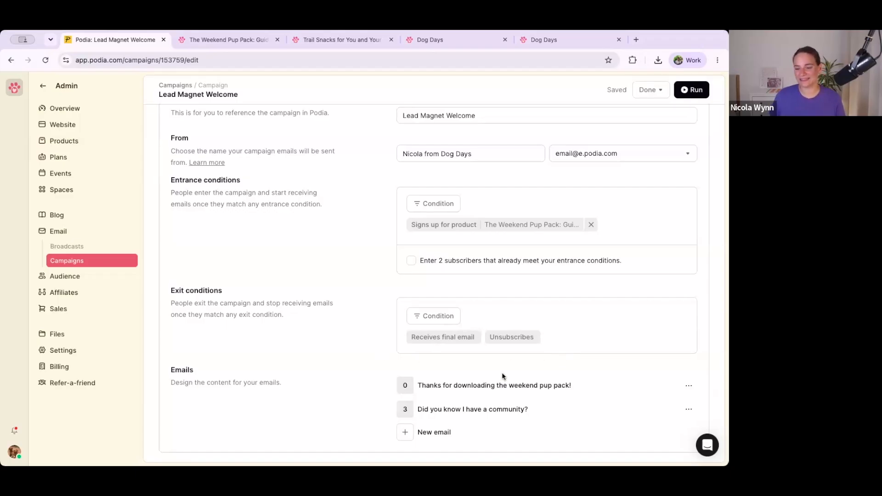
# Open the campaign's day 0 email and bring up the link settings for "None of this means" in the closing paragraph
pyautogui.click(492, 388)
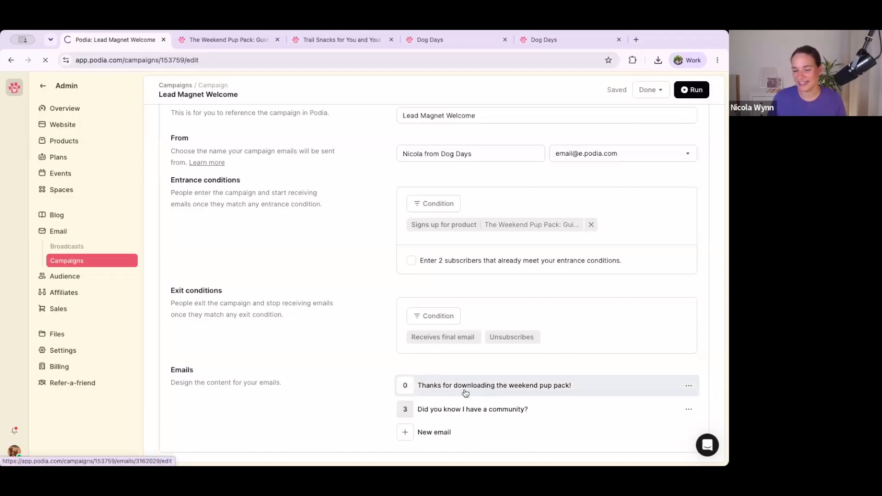
pyautogui.scroll(-5, 279, 335)
pyautogui.scroll(6, 279, 335)
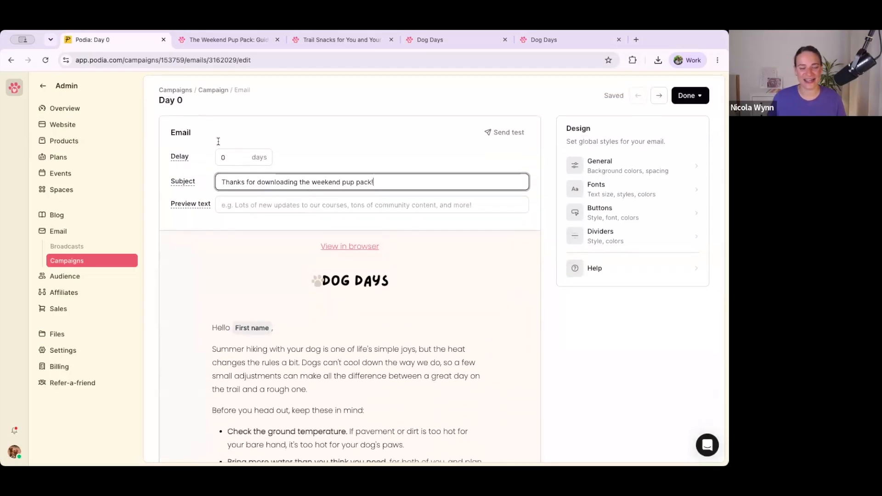
pyautogui.scroll(-4, 255, 292)
pyautogui.tripleClick(287, 390)
pyautogui.click(287, 390)
pyautogui.moveTo(285, 389); pyautogui.dragTo(213, 389)
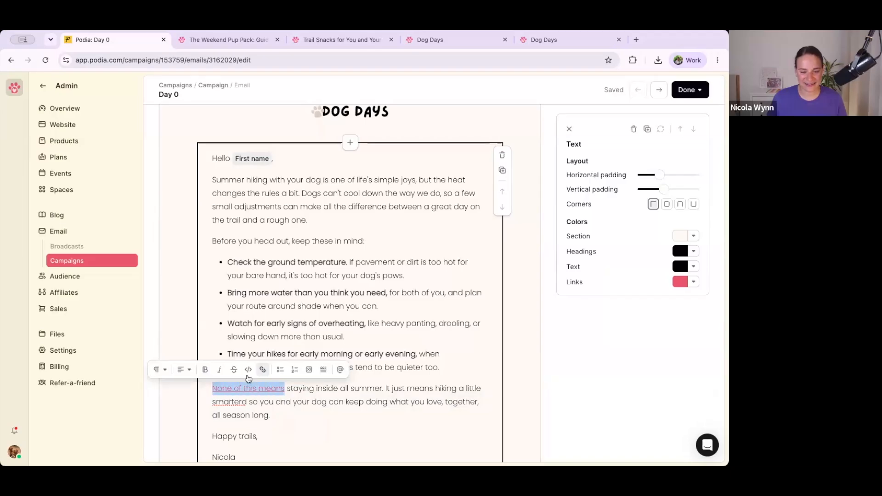
pyautogui.click(262, 370)
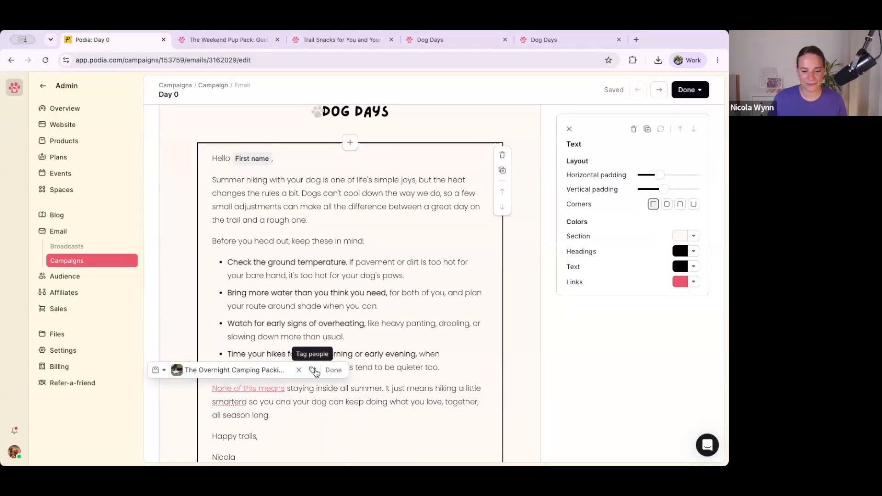
# Tag people who click the link with "Interested in course", save the tag and return to the campaign settings
pyautogui.click(313, 370)
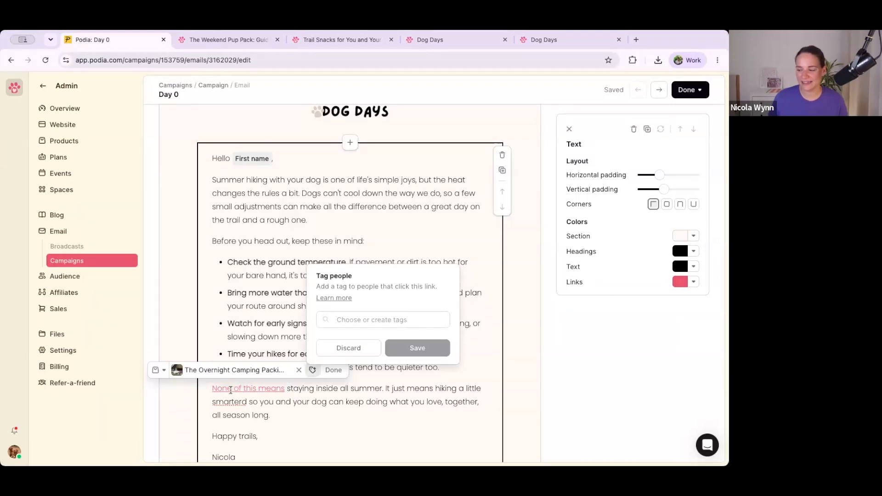
pyautogui.click(361, 321)
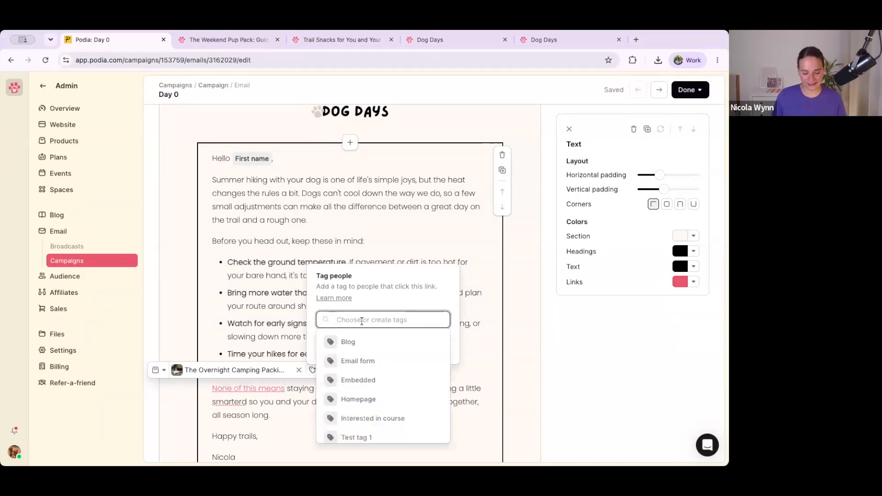
pyautogui.write('Intereste')
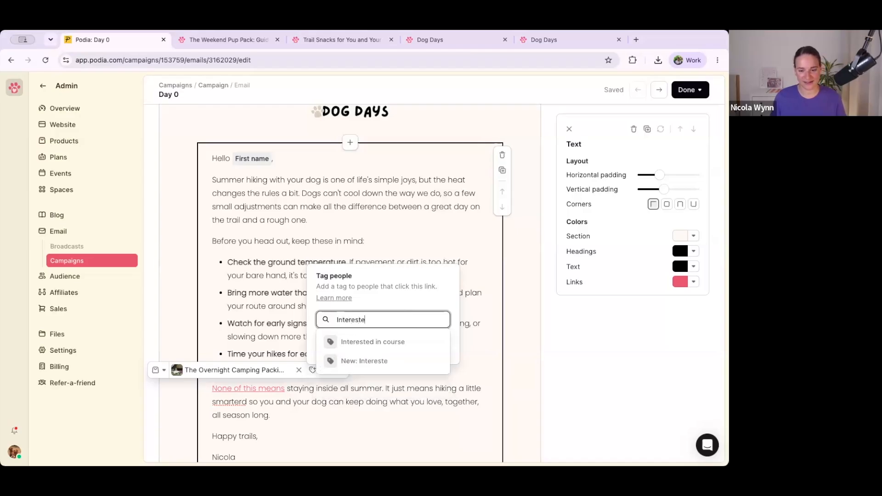
pyautogui.write('d in course')
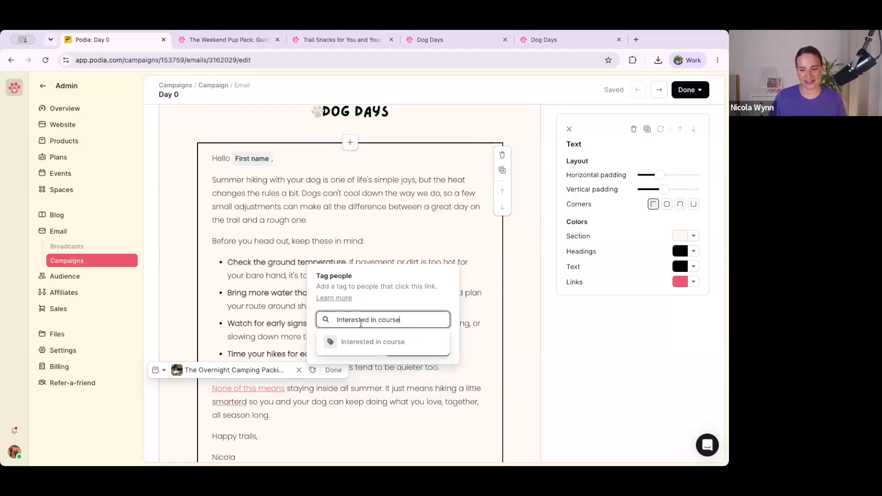
pyautogui.click(359, 341)
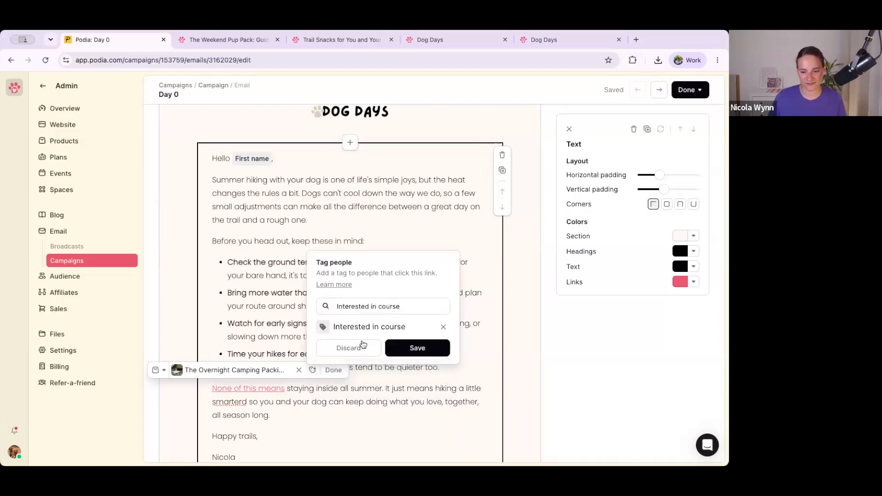
pyautogui.click(411, 349)
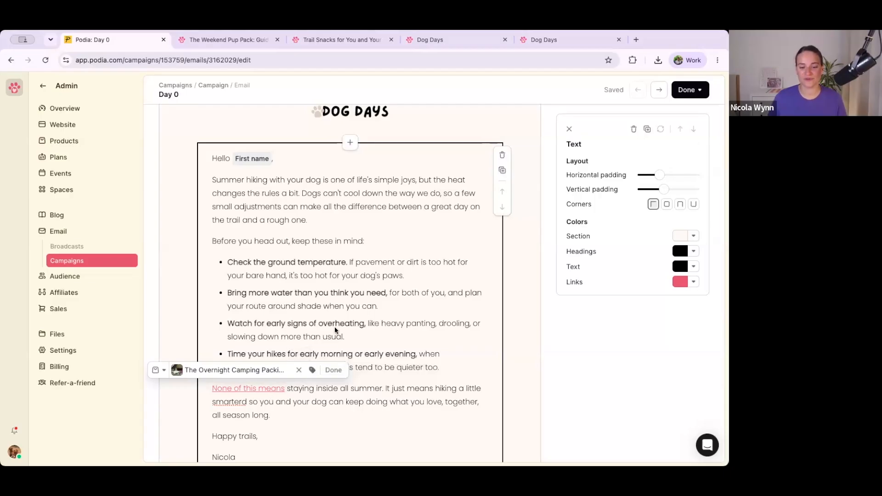
pyautogui.click(694, 101)
pyautogui.click(662, 132)
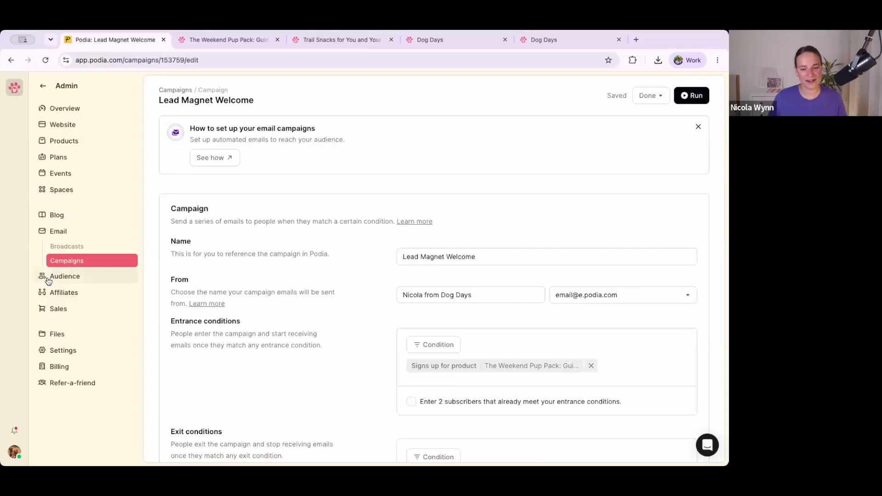
# Create a new broadcast and filter its recipients to contacts tagged with "Interested in course"
pyautogui.click(55, 246)
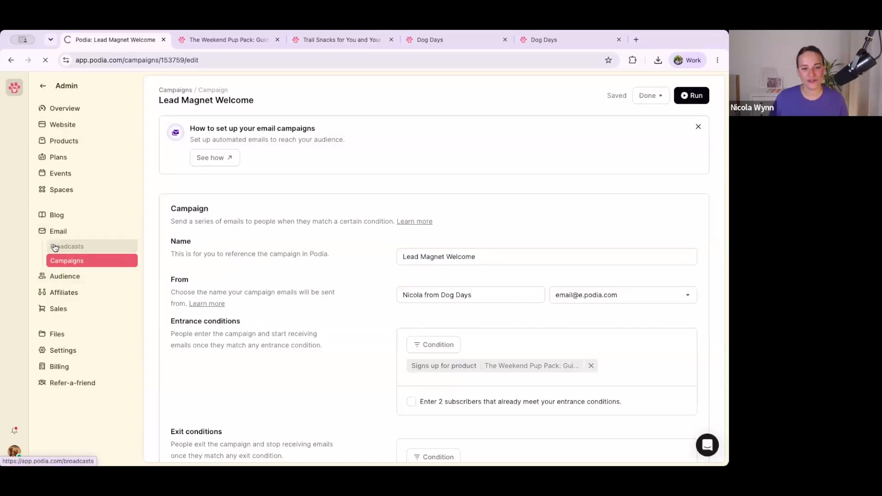
pyautogui.click(679, 93)
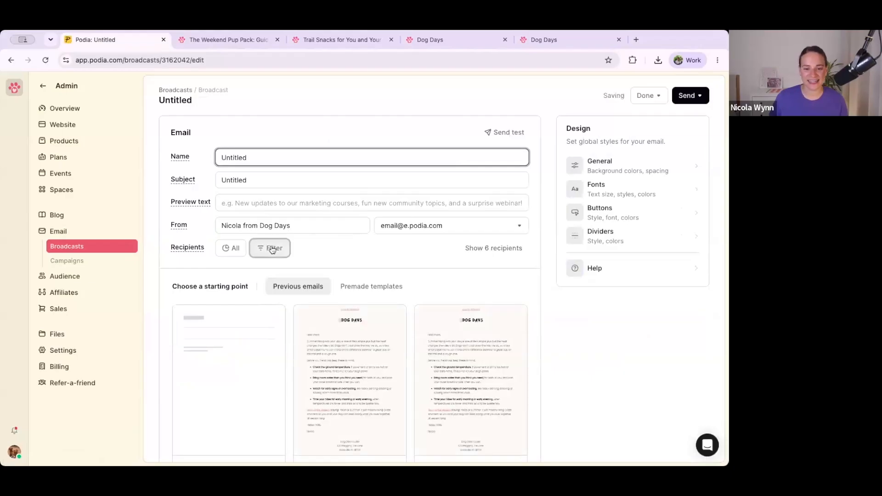
pyautogui.click(272, 248)
pyautogui.scroll(-3, 292, 340)
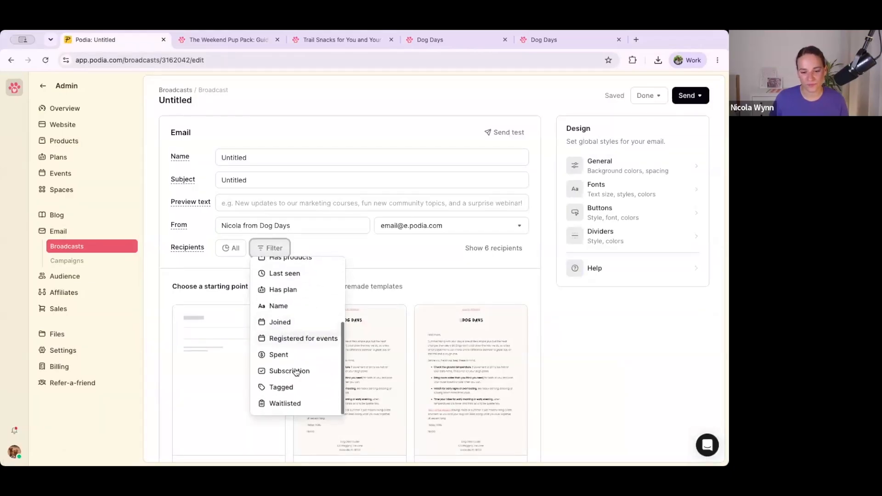
pyautogui.click(290, 390)
pyautogui.click(288, 334)
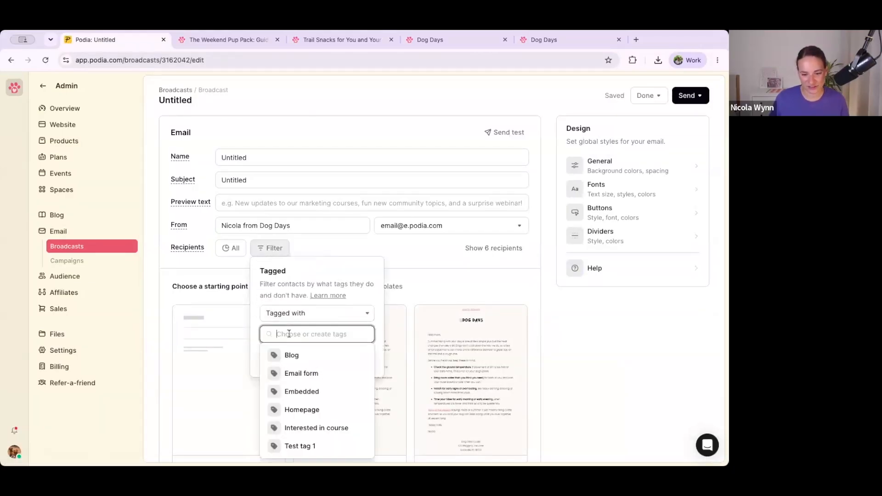
pyautogui.click(296, 429)
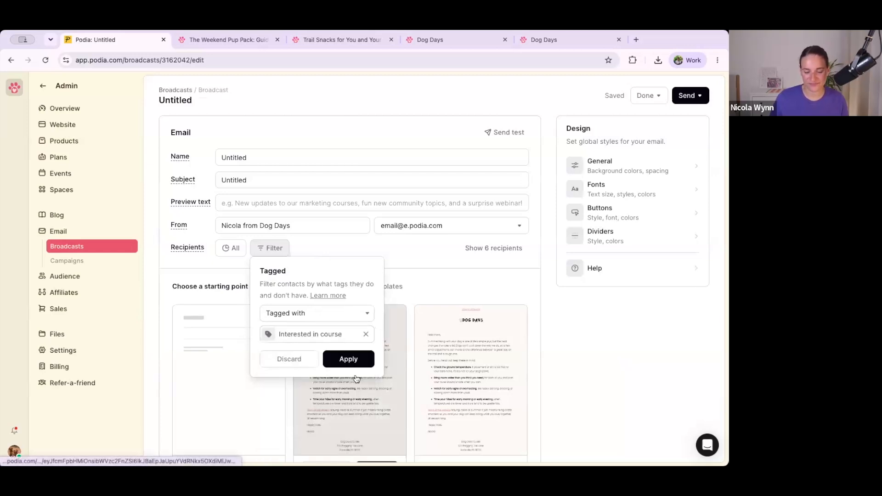
pyautogui.click(348, 359)
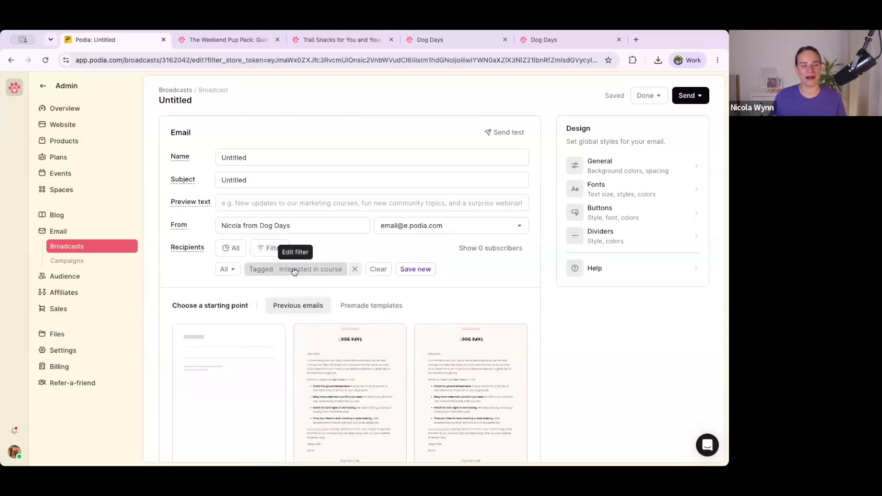
# Add a recipient filter for contacts who don't have the specific product The Overnight Camping Packing List
pyautogui.click(271, 248)
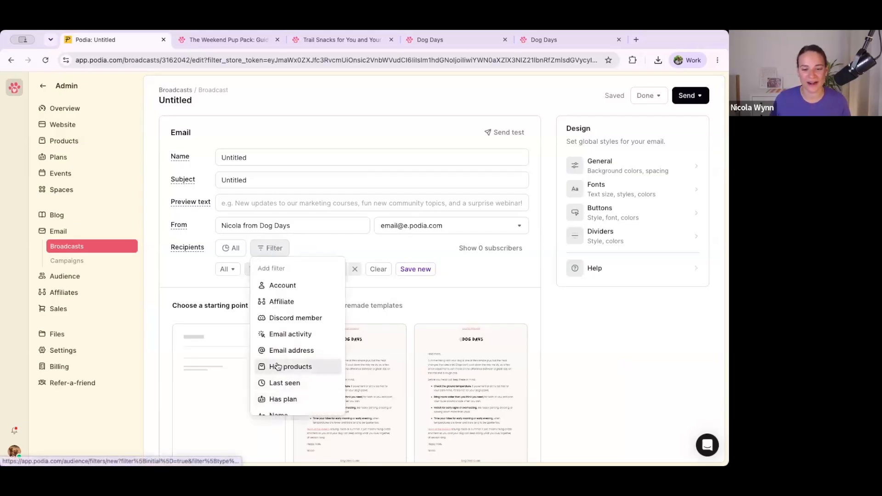
pyautogui.click(303, 367)
pyautogui.click(284, 314)
pyautogui.click(292, 325)
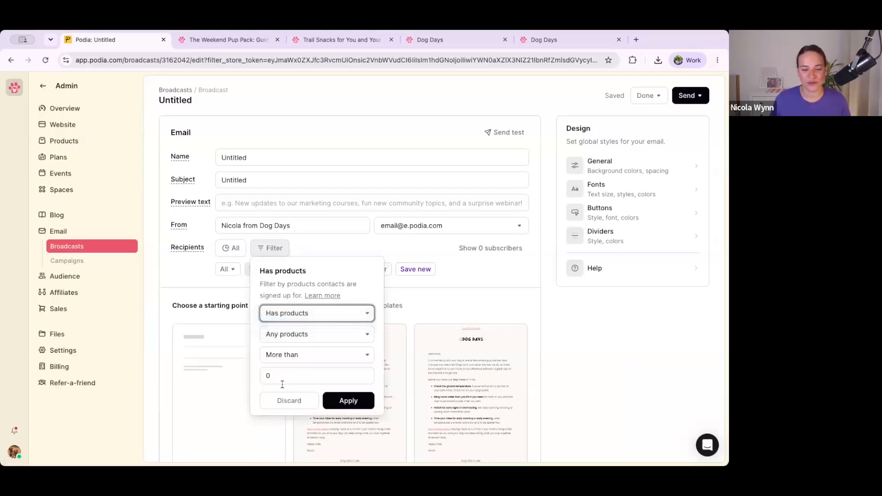
pyautogui.click(287, 340)
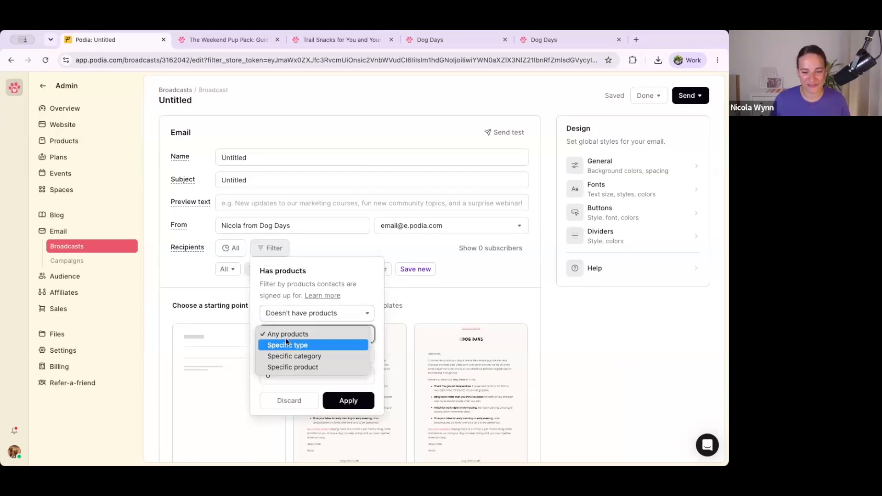
pyautogui.click(294, 367)
pyautogui.click(295, 361)
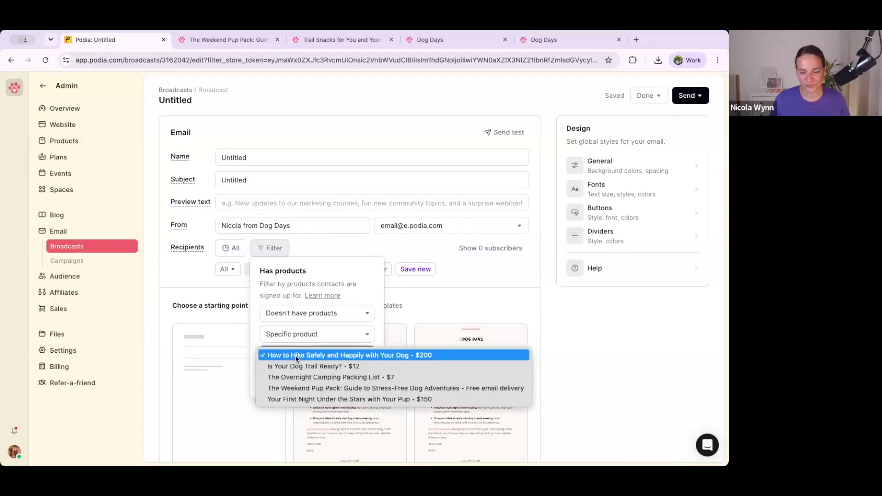
pyautogui.click(300, 377)
pyautogui.click(349, 381)
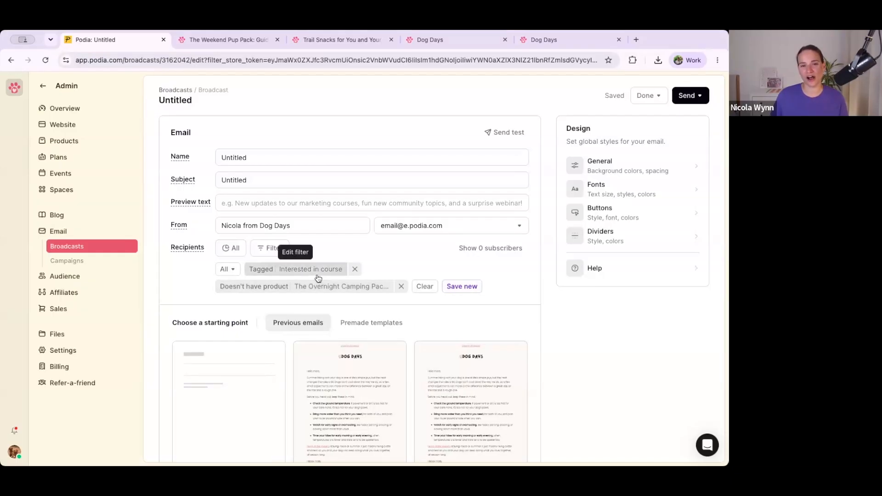
# Open the choice of audience segments for the broadcast's recipients
pyautogui.click(229, 250)
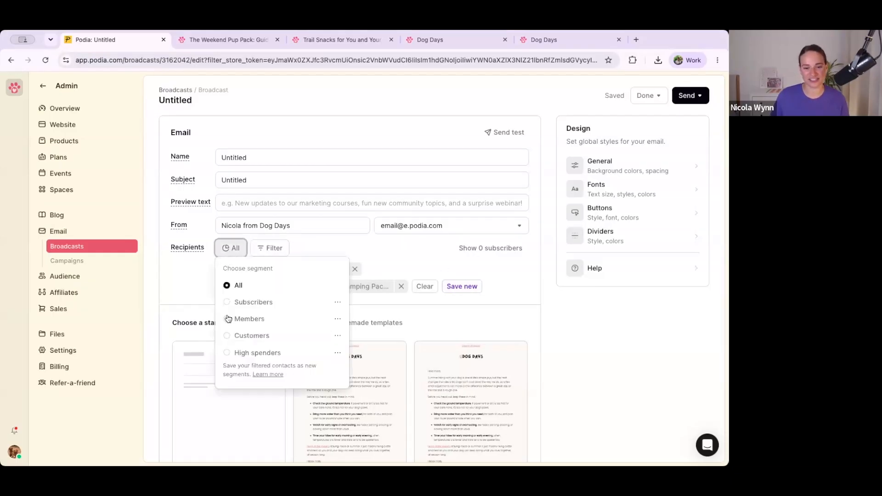